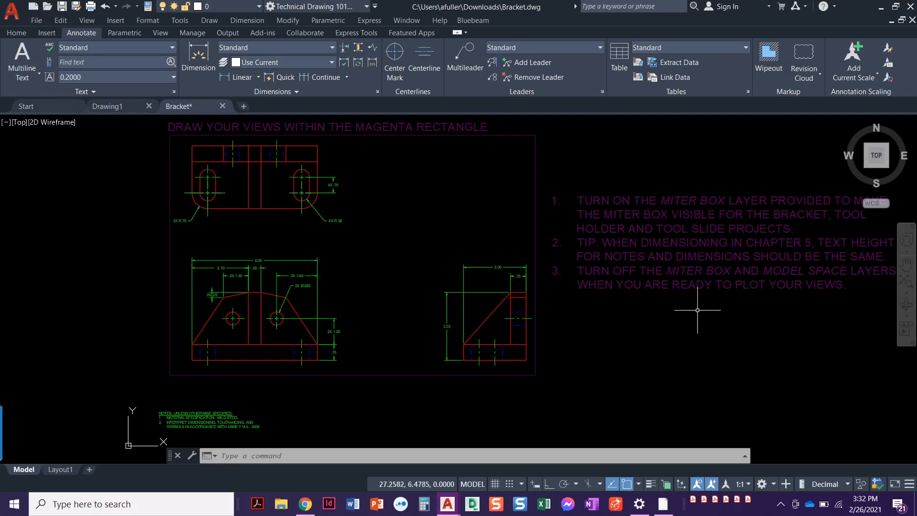
- Switch to Drawing1 and add a new layout to it
click(116, 107)
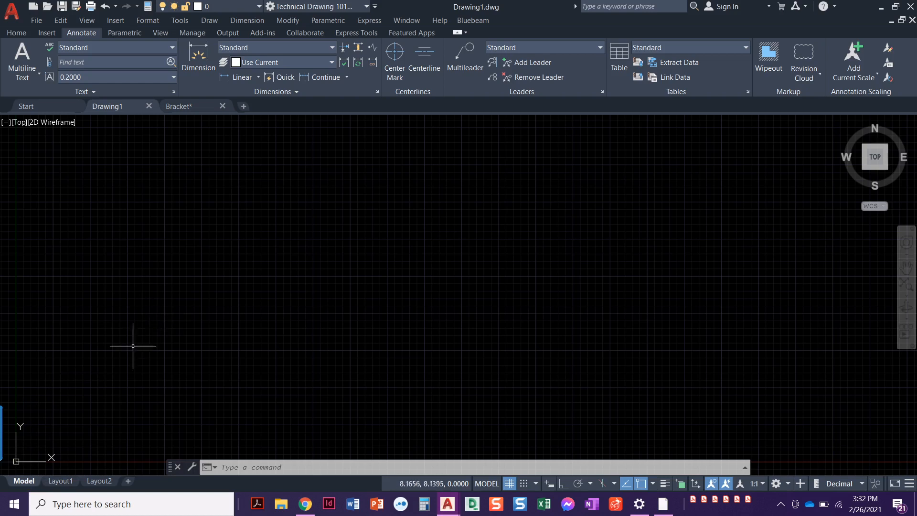
mouse_move(54, 486)
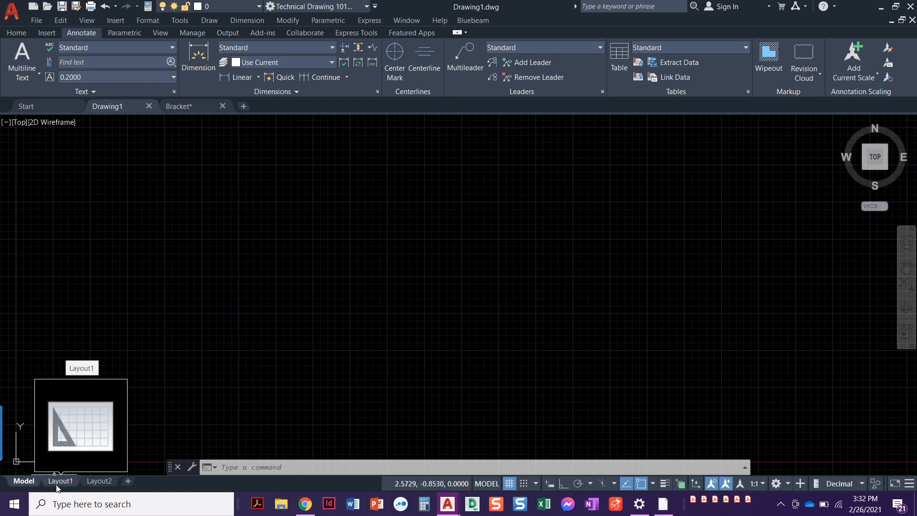
click(127, 481)
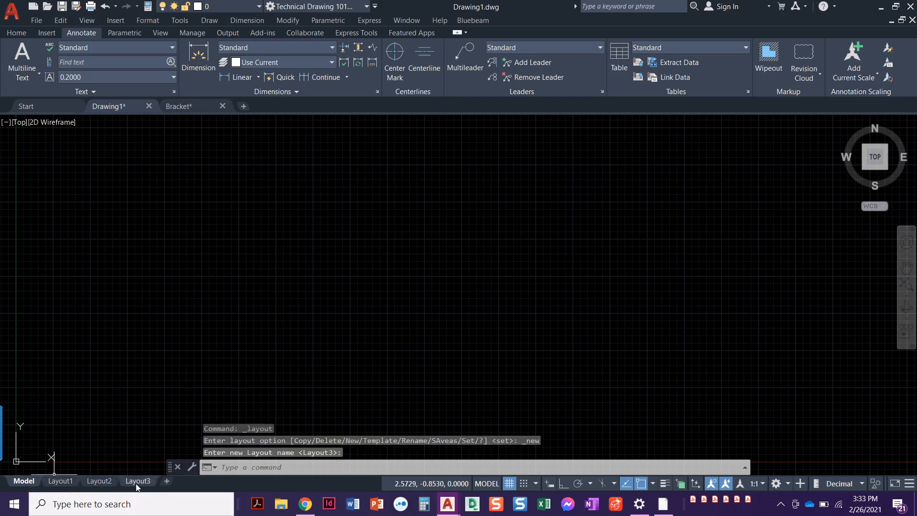
mouse_move(137, 482)
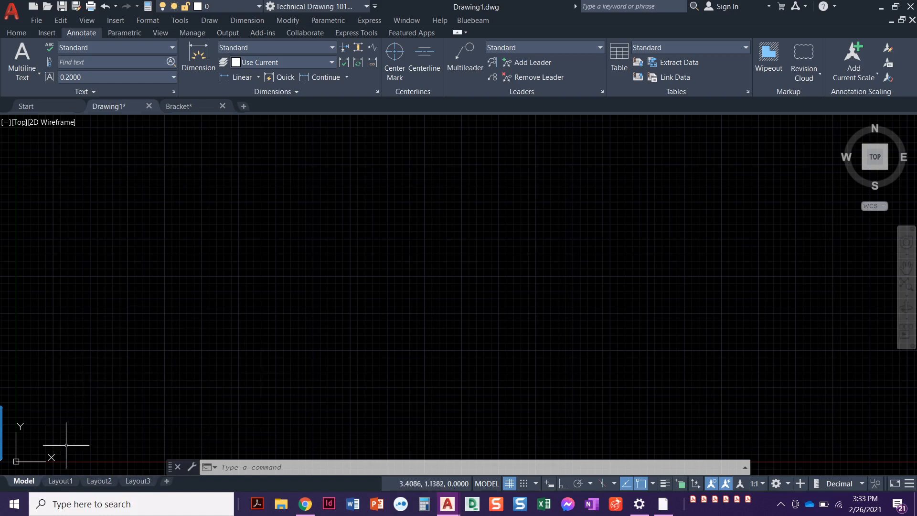
- Open Layout1 and examine the sheet edge, the dashed printable margin and the viewport border
click(62, 481)
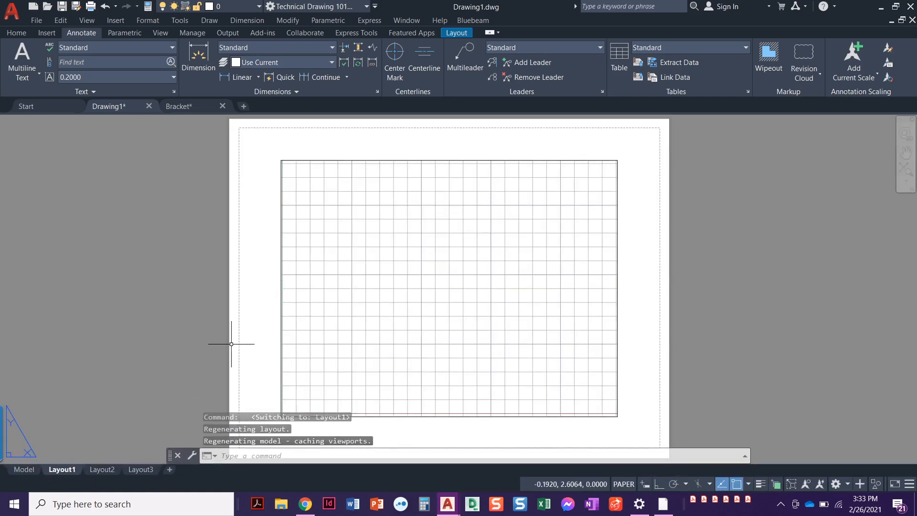
scroll(231, 344, down, 3)
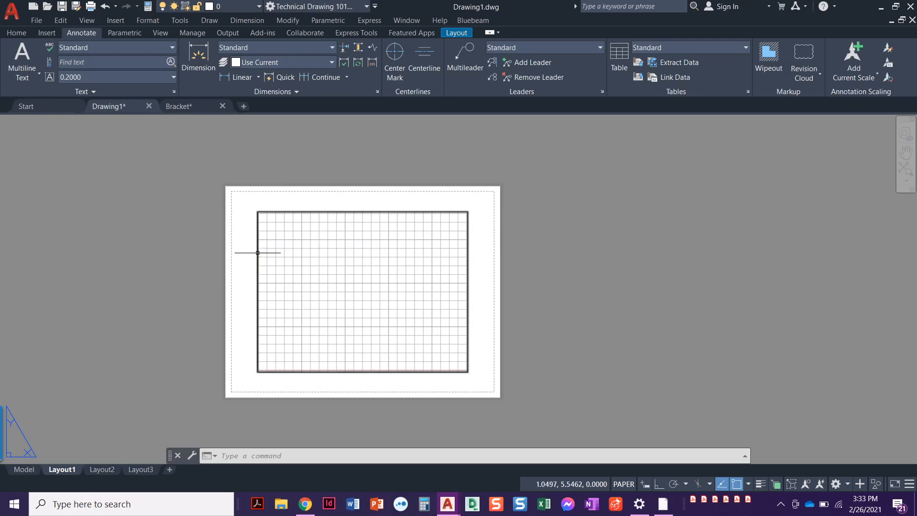
scroll(231, 245, up, 2)
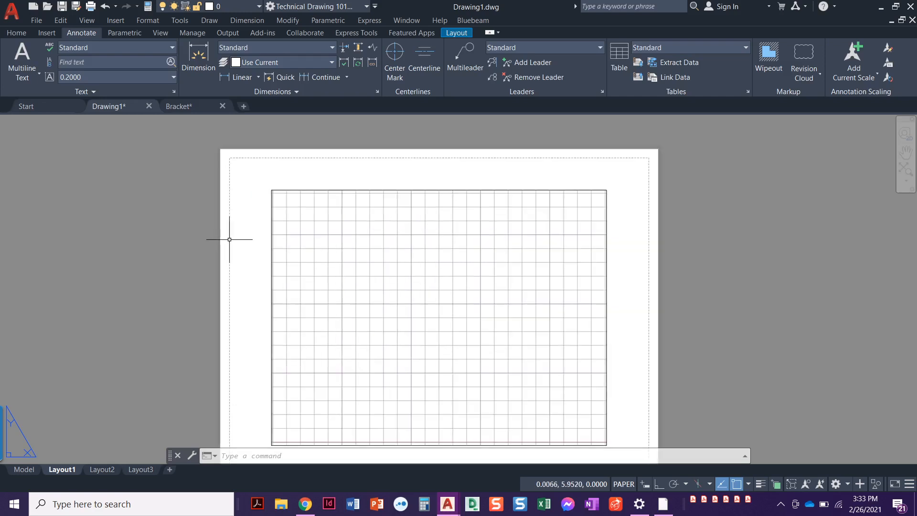
scroll(233, 242, up, 4)
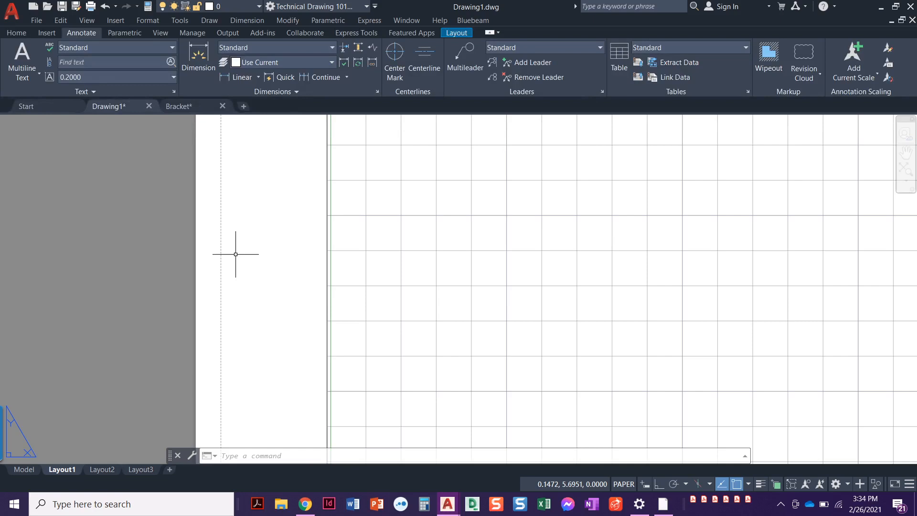
scroll(234, 256, down, 4)
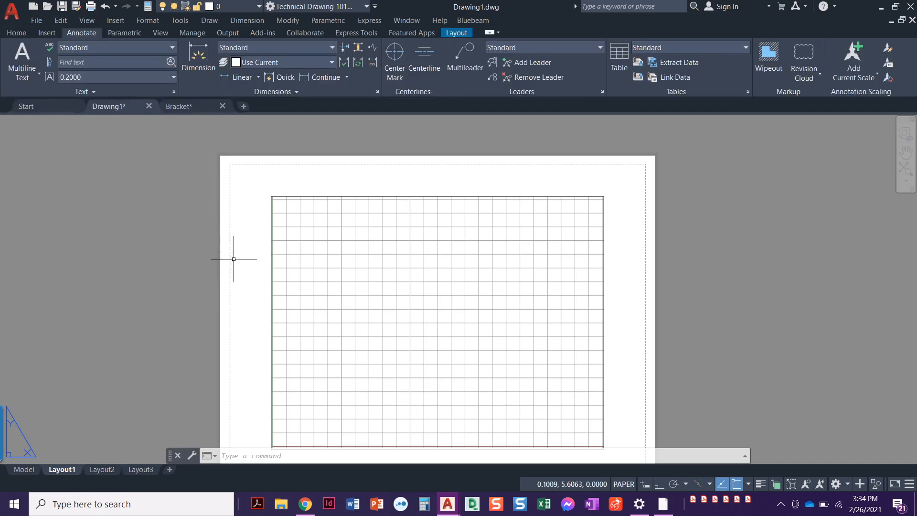
middle_drag(237, 258, 225, 248)
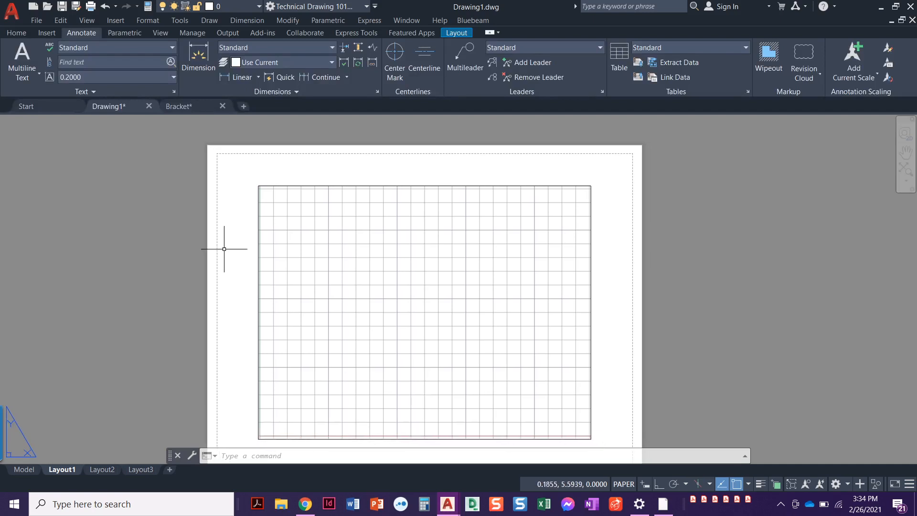
- Enlarge the Layout1 viewport by stretching its lower-right and upper-left corners outward toward the printable margin
click(258, 260)
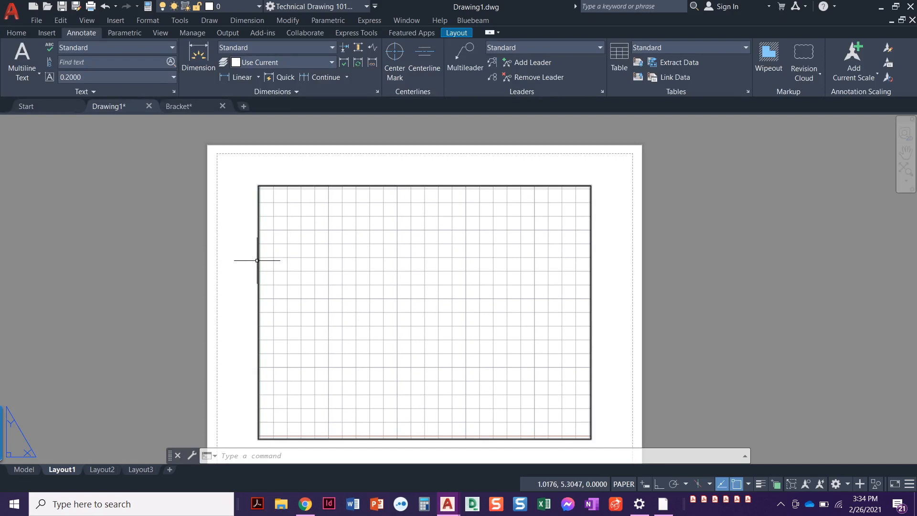
middle_drag(232, 290, 215, 266)
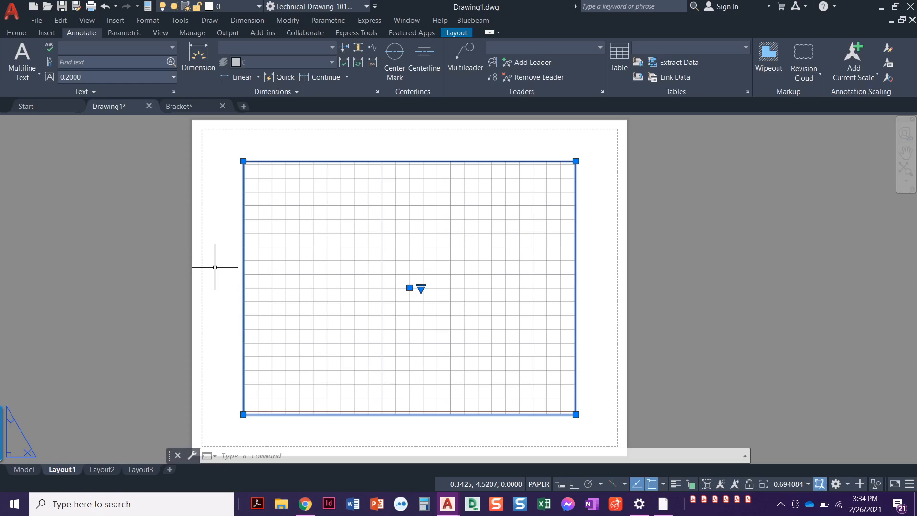
middle_drag(215, 267, 208, 265)
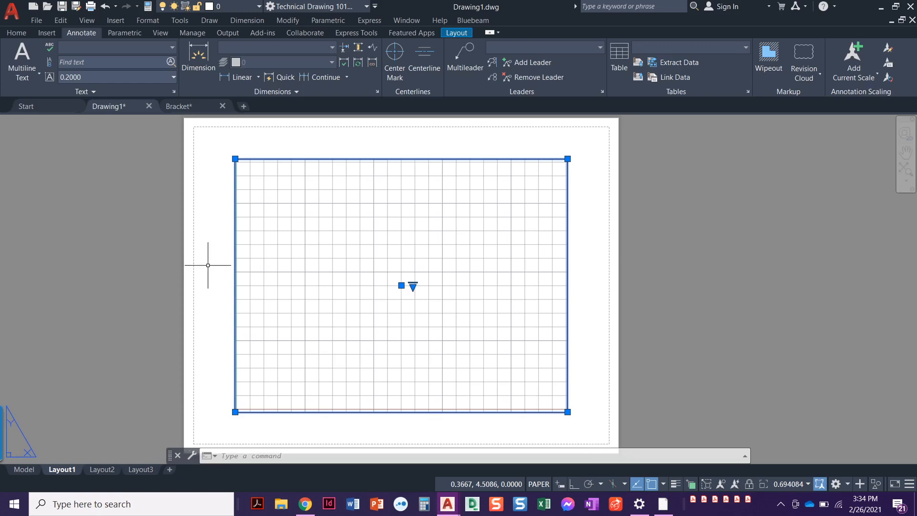
middle_drag(215, 290, 206, 285)
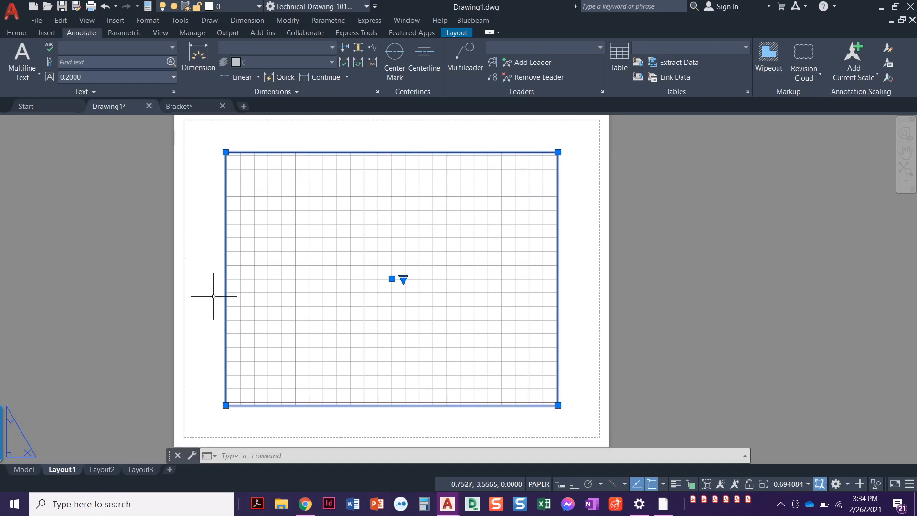
click(557, 405)
click(574, 418)
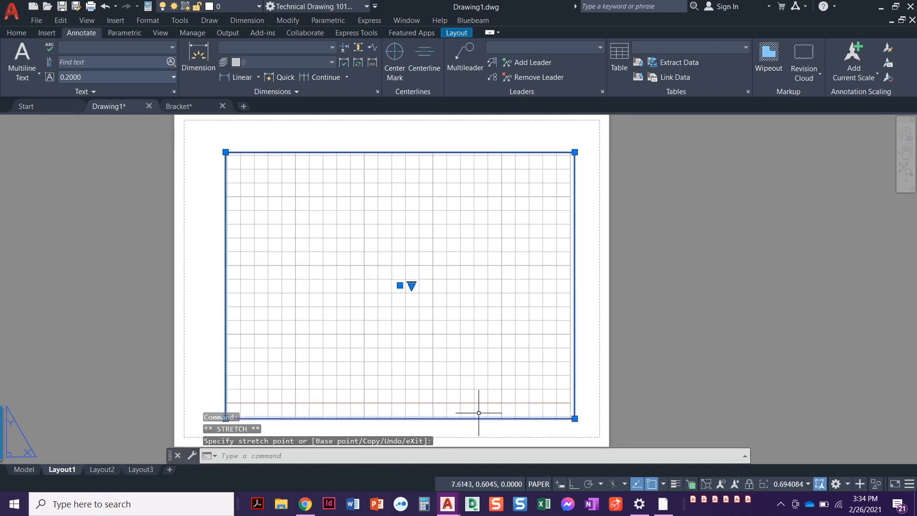
click(225, 152)
click(215, 142)
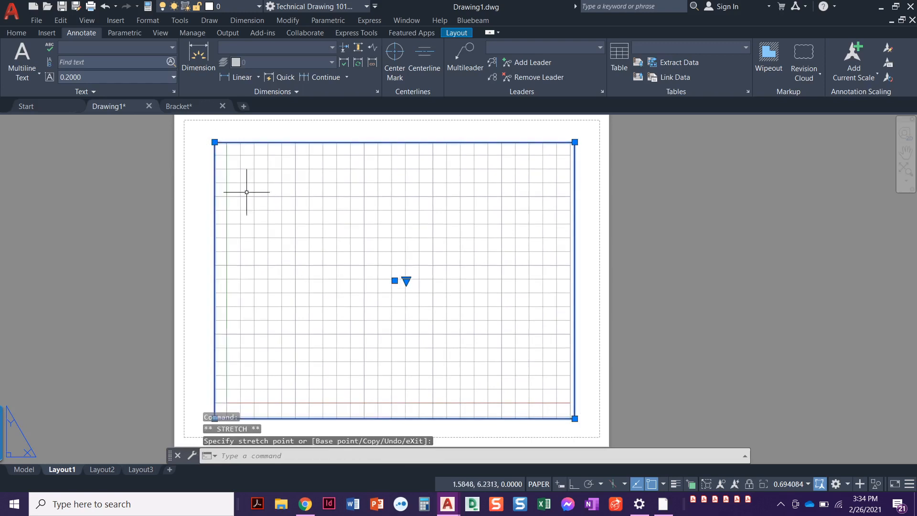
middle_drag(245, 203, 240, 198)
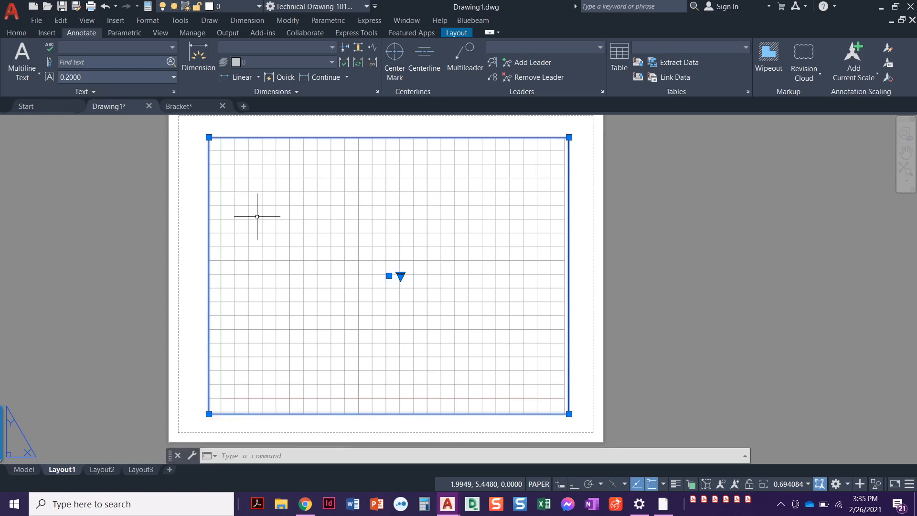
- Undo the viewport corner stretches on Layout1
click(22, 469)
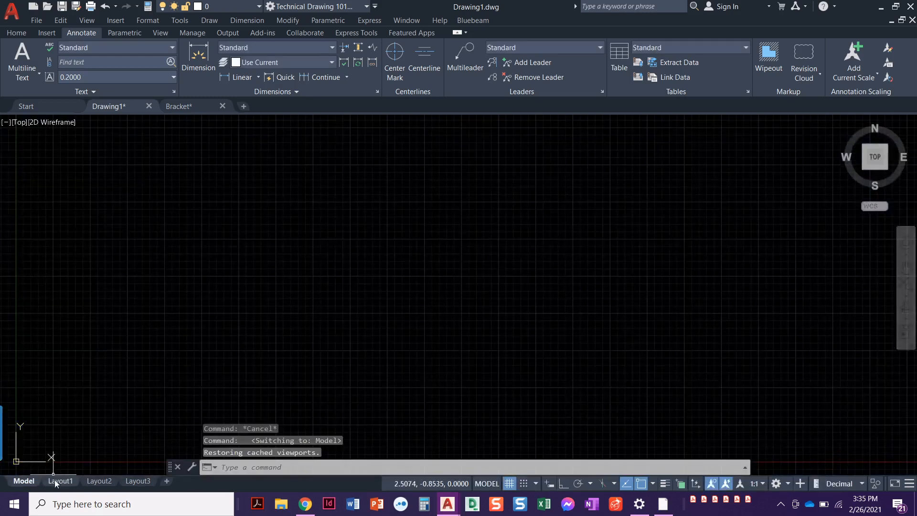
click(57, 481)
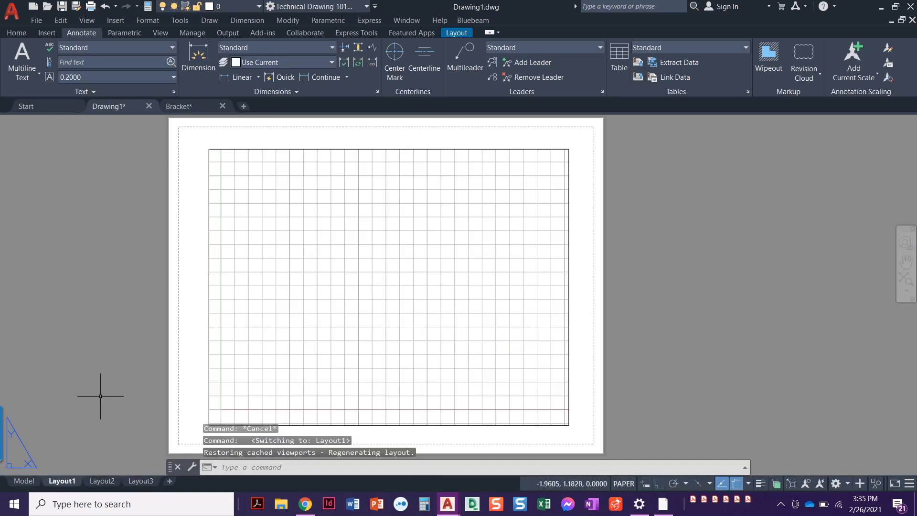
key(Escape)
text(y)
key(Return)
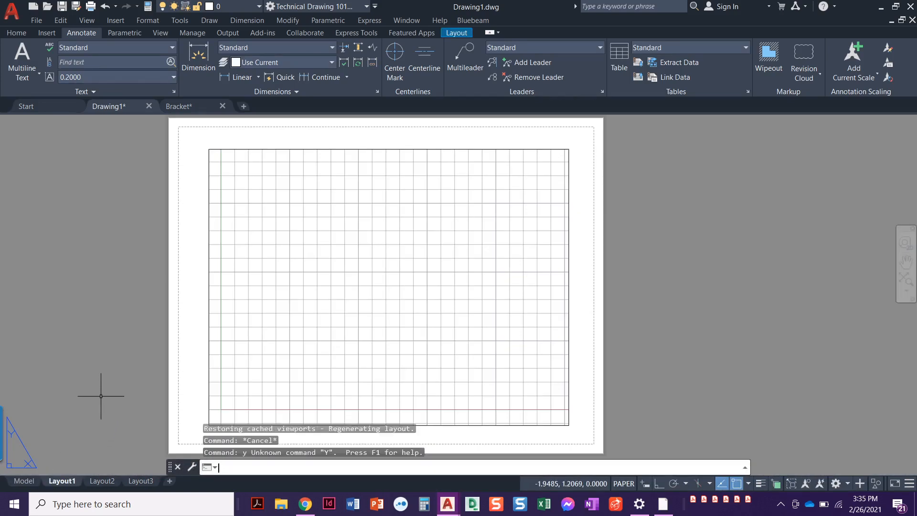
key(Escape)
text(u)
key(Return)
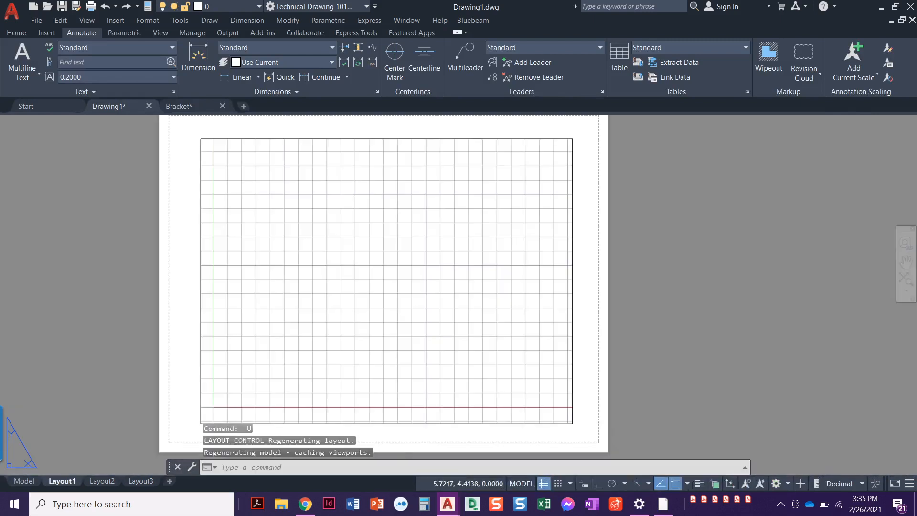
key(Return)
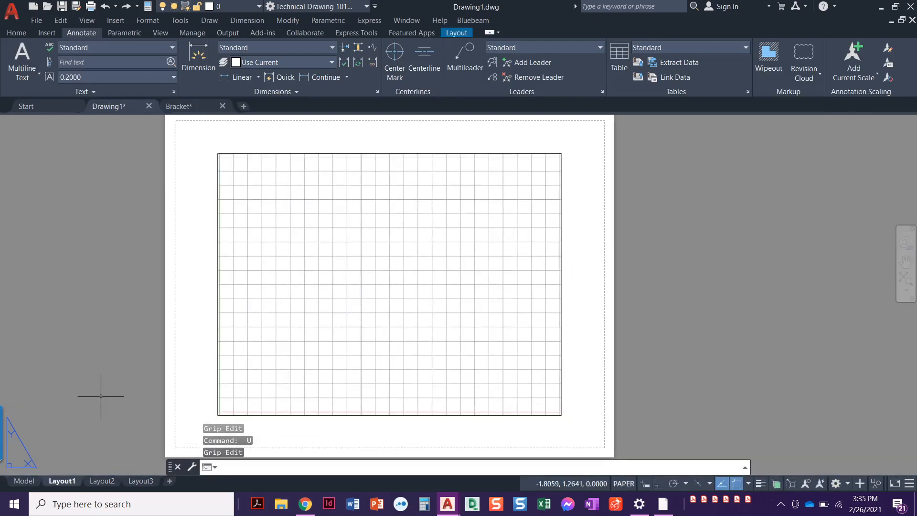
- Draw a large circle in Drawing1's model space as a face outline
click(24, 482)
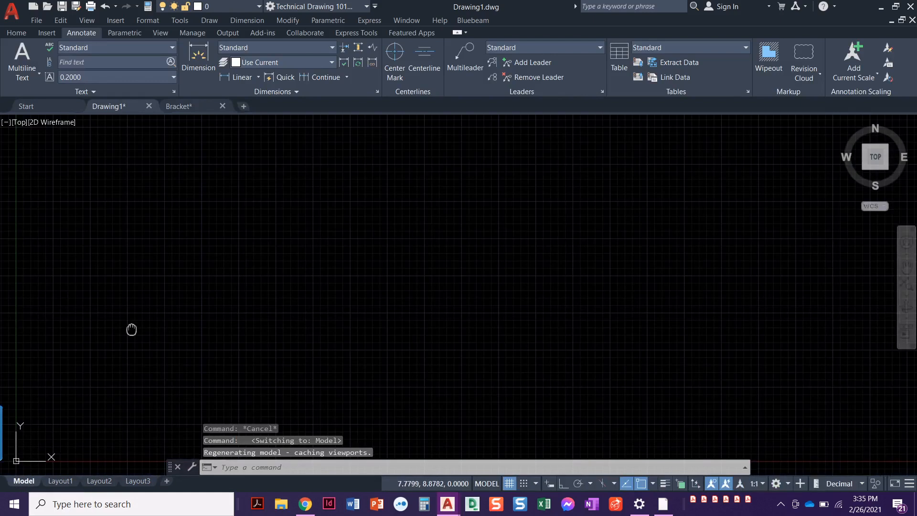
middle_drag(131, 330, 138, 316)
click(14, 32)
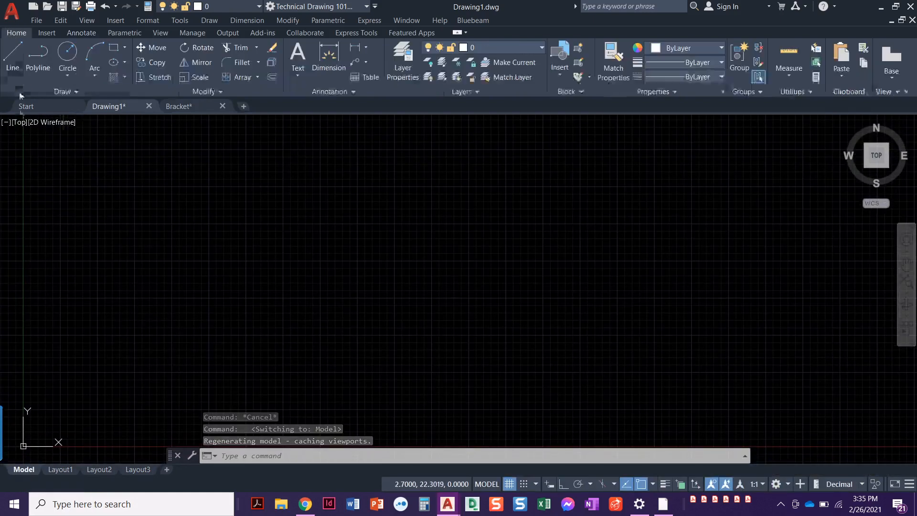
click(68, 52)
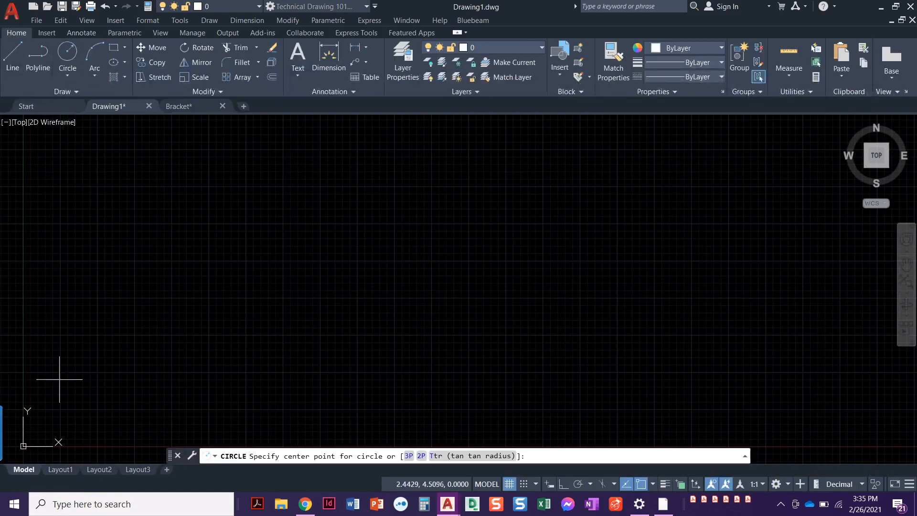
click(135, 335)
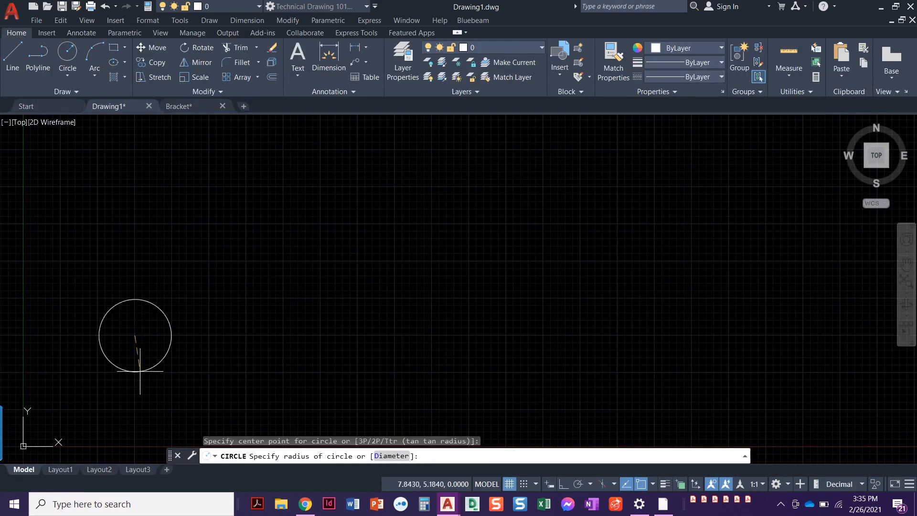
click(159, 386)
scroll(144, 367, up, 2)
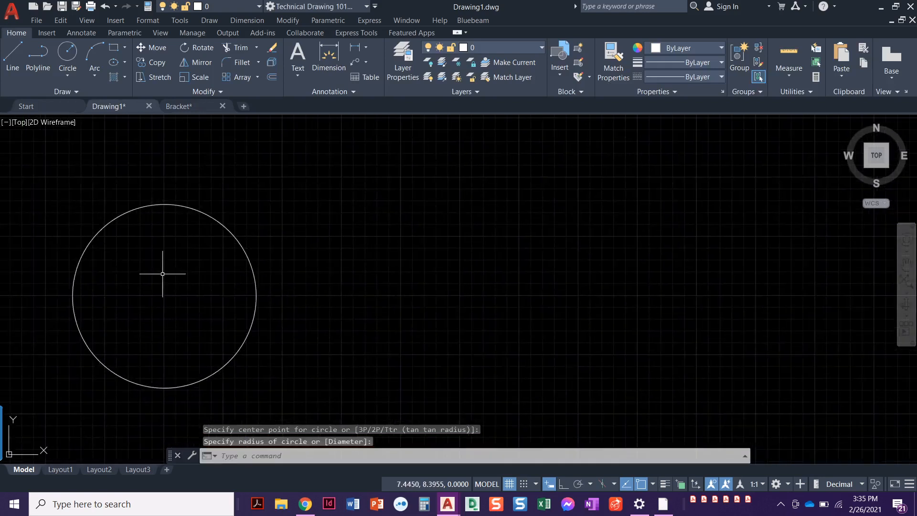
- Draw the eyes inside the face: a small circle on the left and two concentric circles on the right
key(Return)
click(130, 266)
click(131, 278)
key(Return)
key(Escape)
key(Return)
click(188, 266)
key(Return)
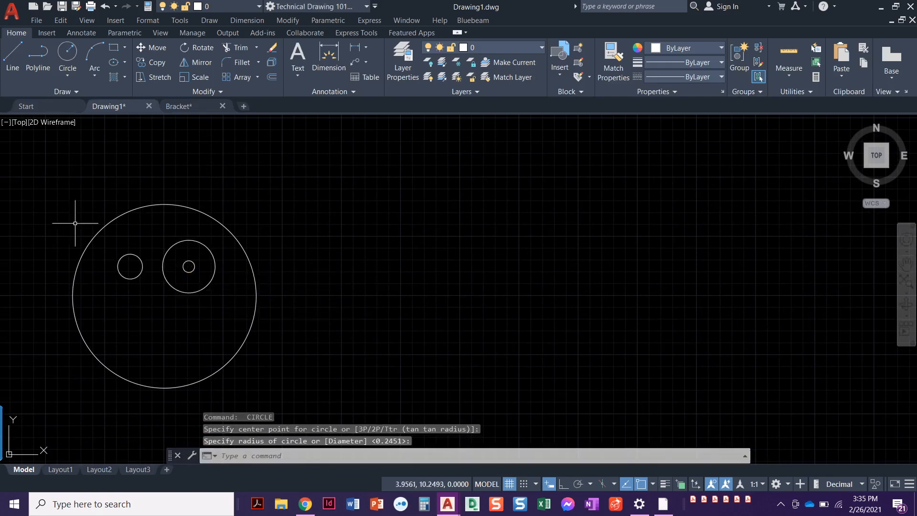
- Draw a wavy fit-point spline as a mouth across the lower half of the face circle
click(66, 91)
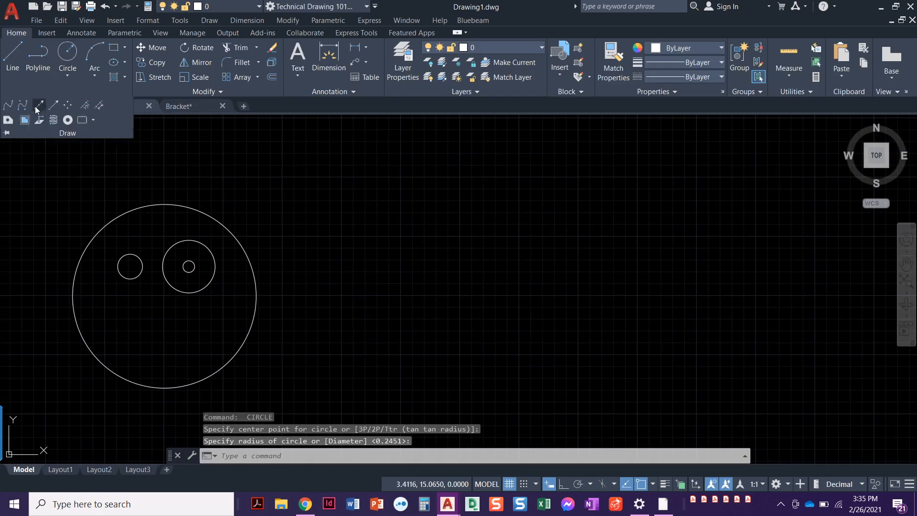
click(10, 107)
click(84, 314)
click(102, 304)
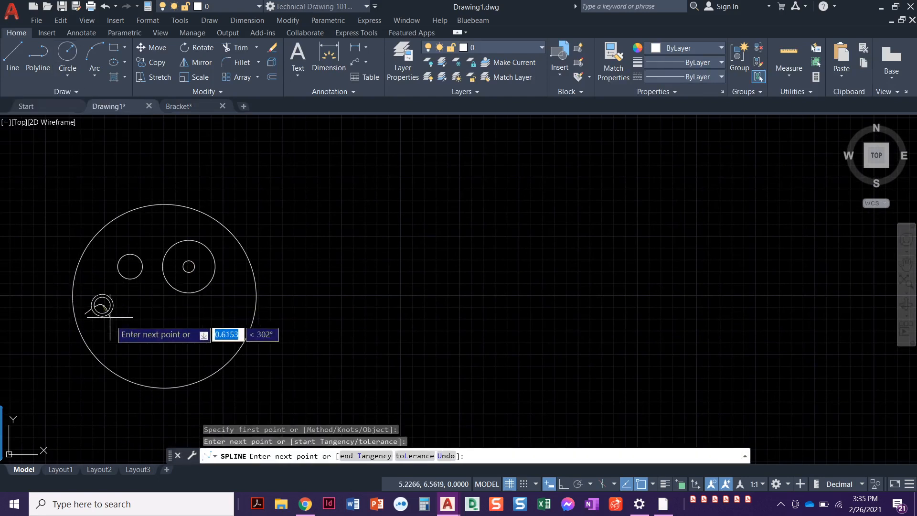
click(115, 340)
click(141, 323)
click(157, 356)
click(169, 322)
click(196, 348)
click(201, 310)
click(221, 332)
click(232, 308)
key(Return)
middle_drag(138, 348, 163, 336)
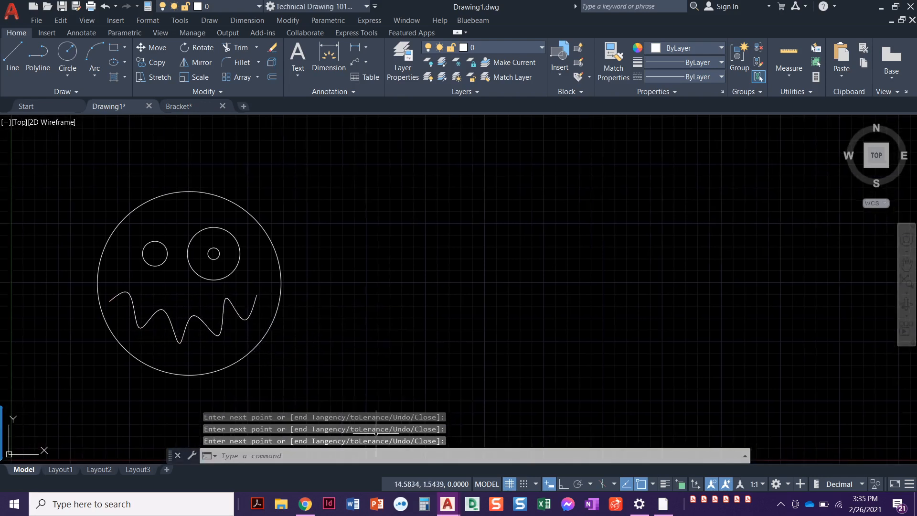
- Turn off the grid display in Drawing1's model space, comparing it with the Bracket drawing
click(510, 484)
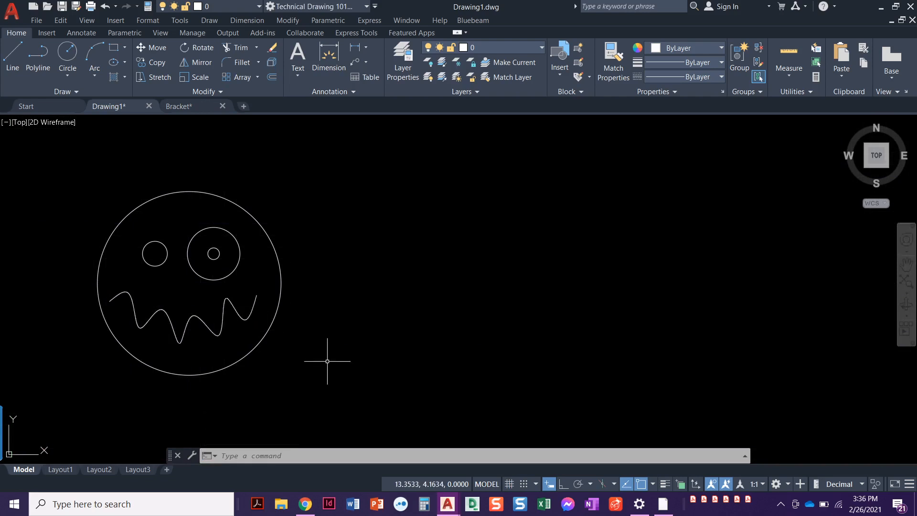
click(195, 105)
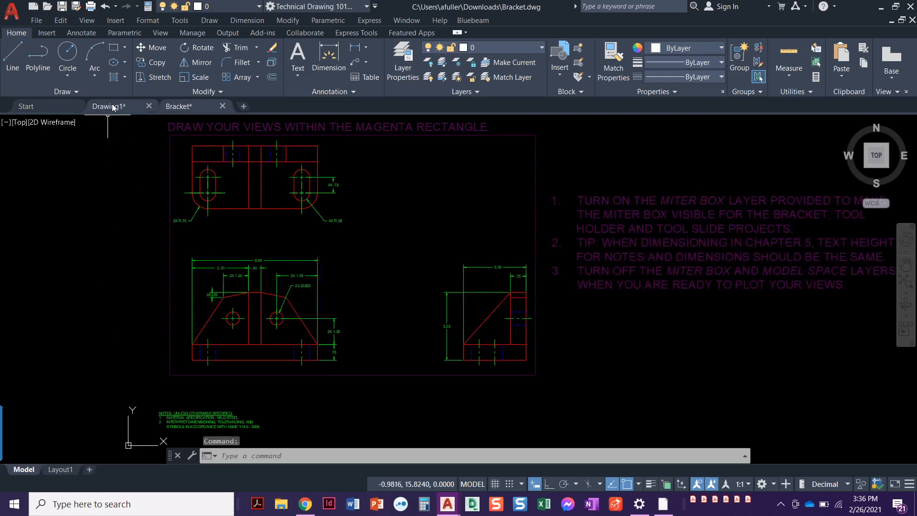
click(110, 106)
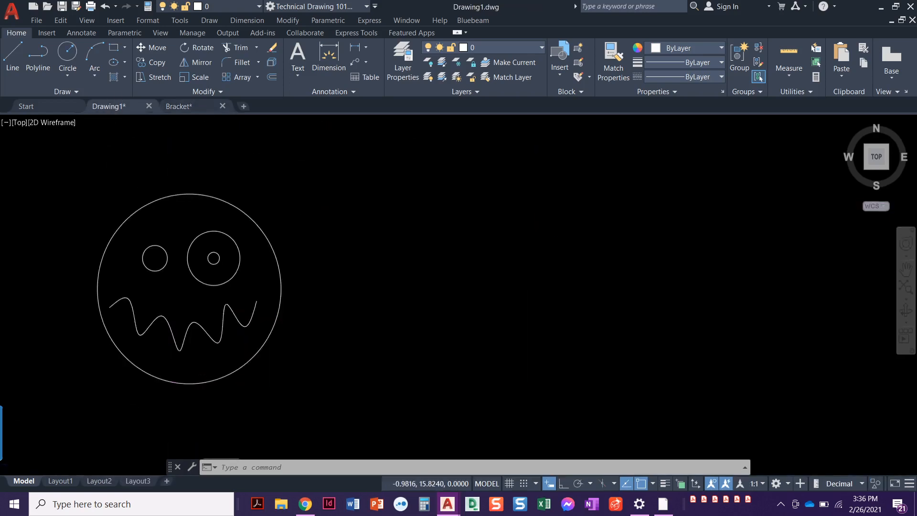
click(509, 484)
click(510, 484)
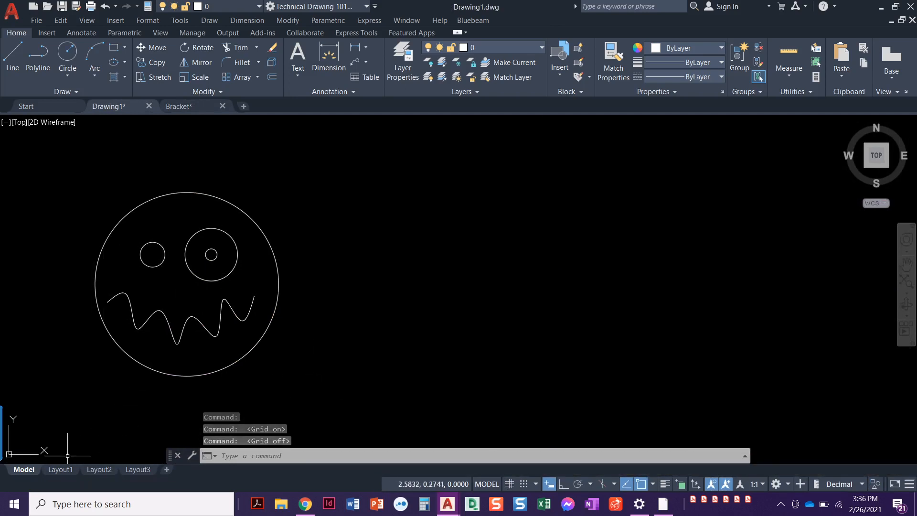
- Open Layout1 and inspect the sheet, picking its viewport border to show where the viewport sits on the page
click(60, 472)
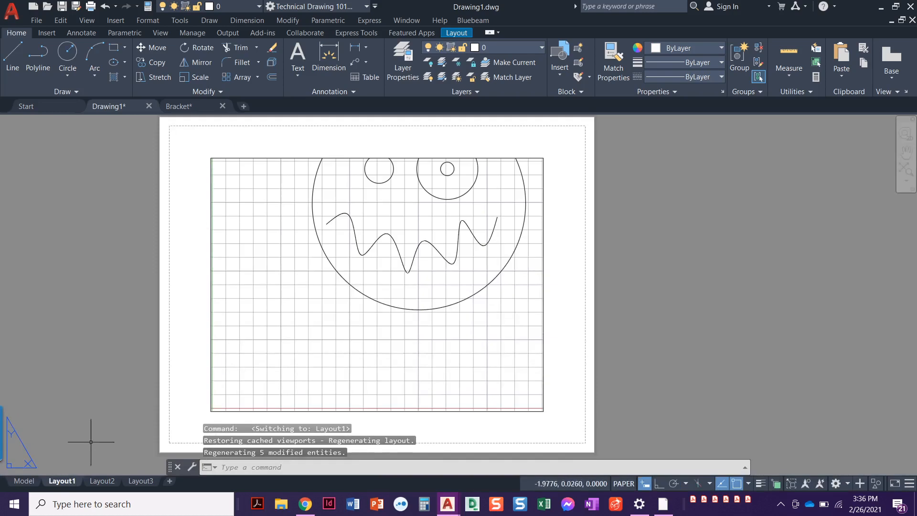
middle_drag(179, 374, 180, 344)
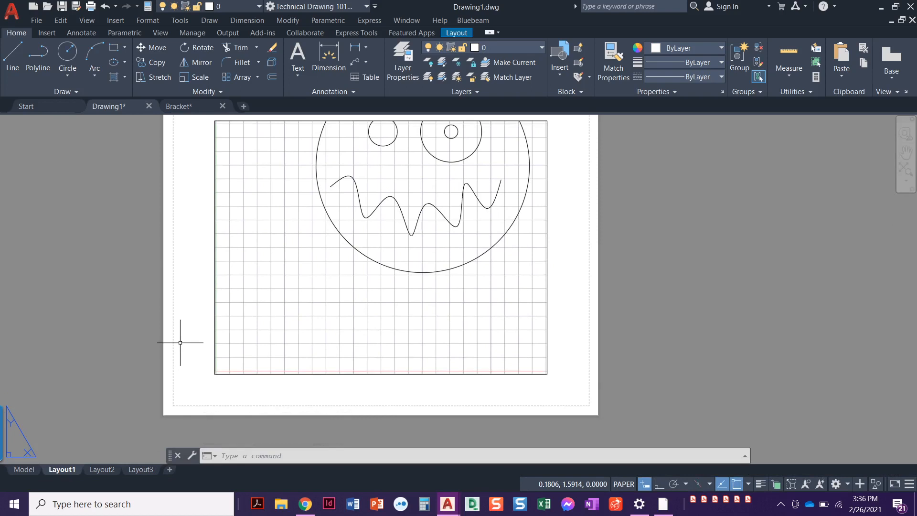
scroll(180, 342, down, 3)
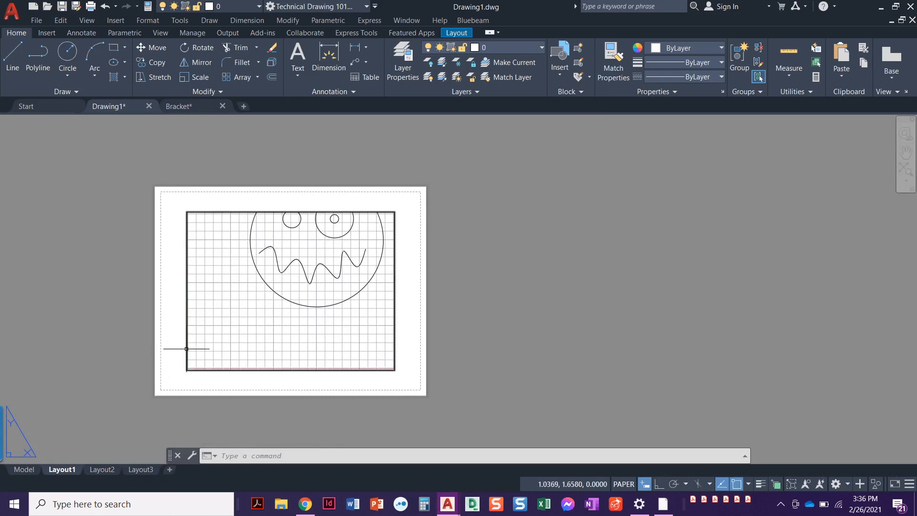
click(187, 348)
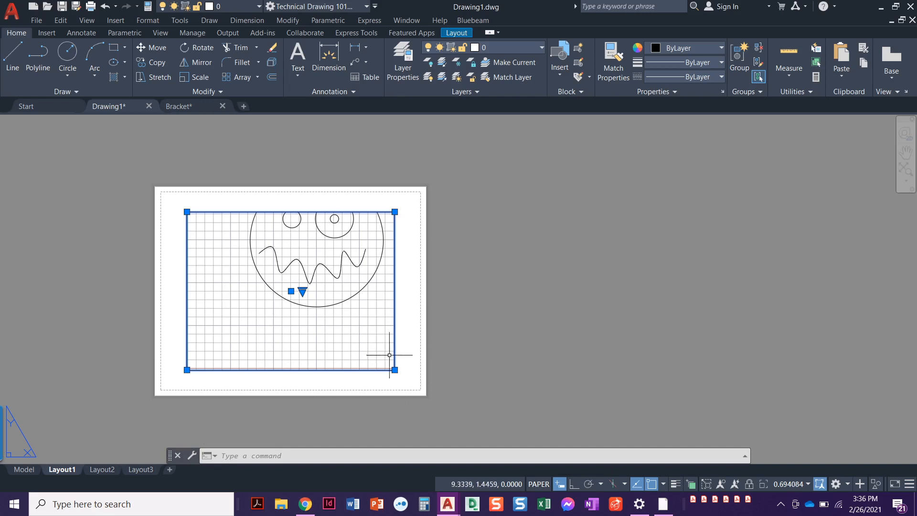
key(Escape)
key(Escape)
key(Escape)
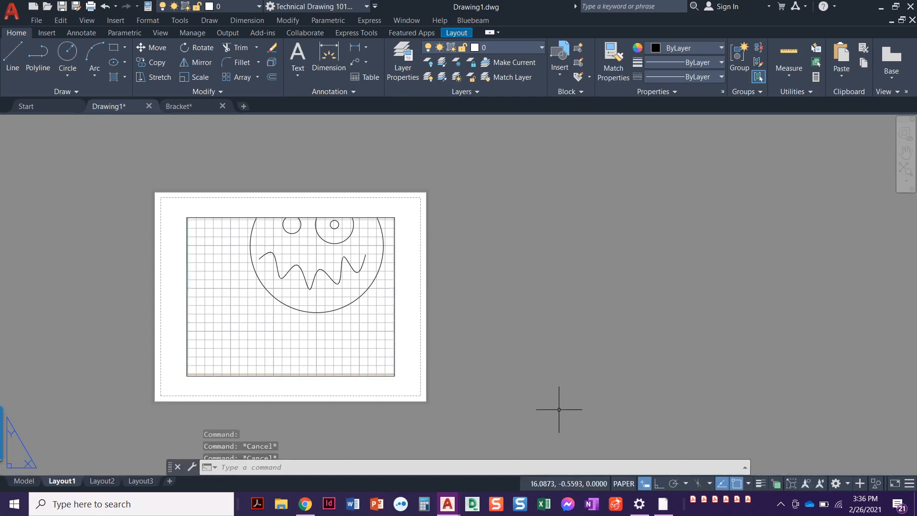
middle_drag(523, 409, 511, 392)
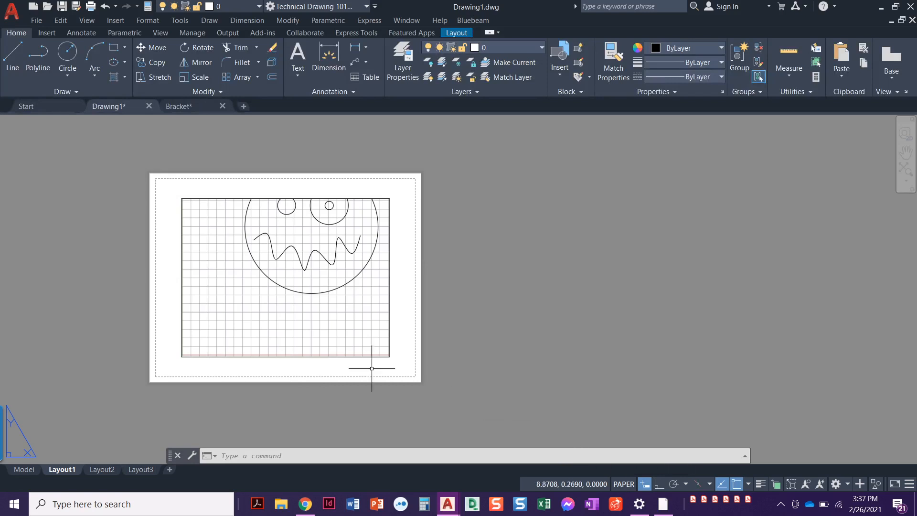
click(342, 357)
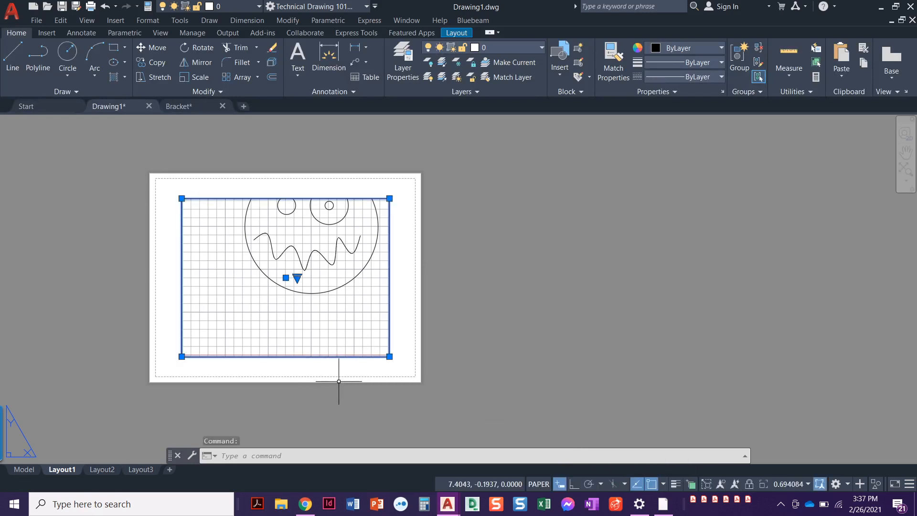
key(Escape)
key(Escape)
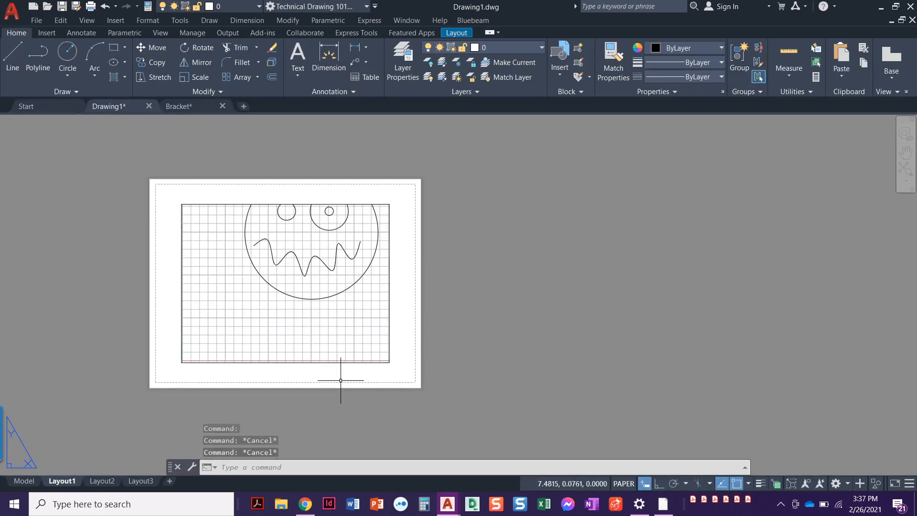
- Try Layout1's viewport at the 1:1 and 1:2 scales
click(368, 363)
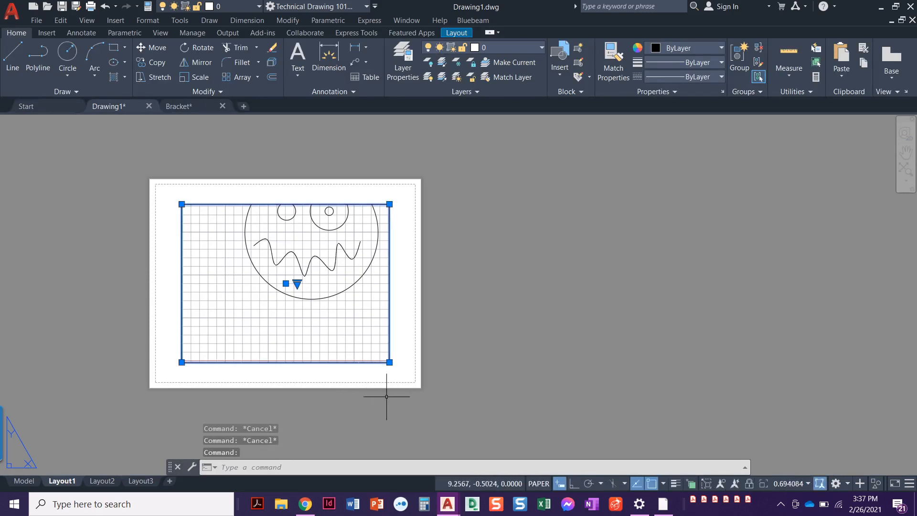
click(807, 483)
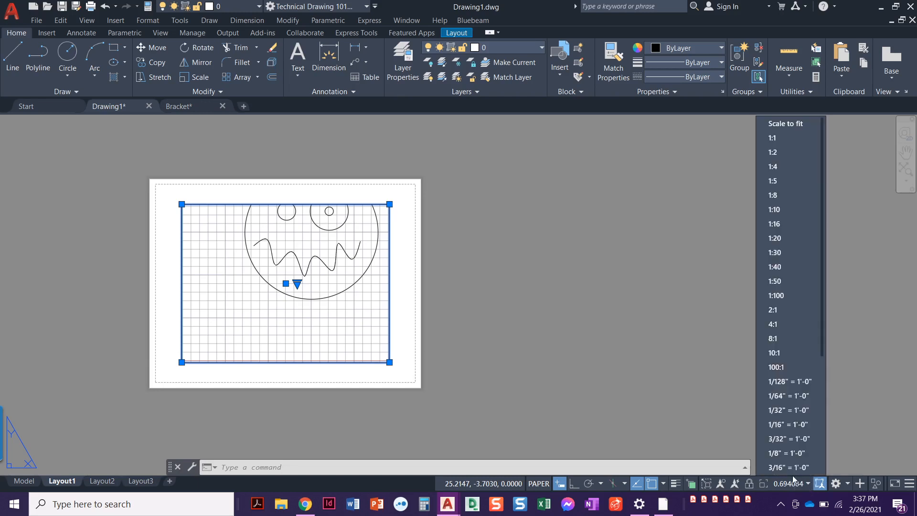
click(776, 138)
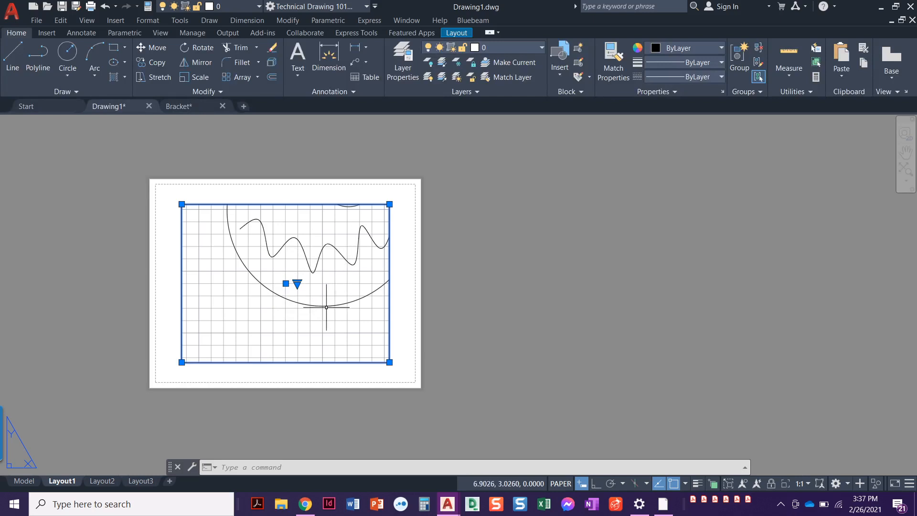
click(801, 486)
click(801, 153)
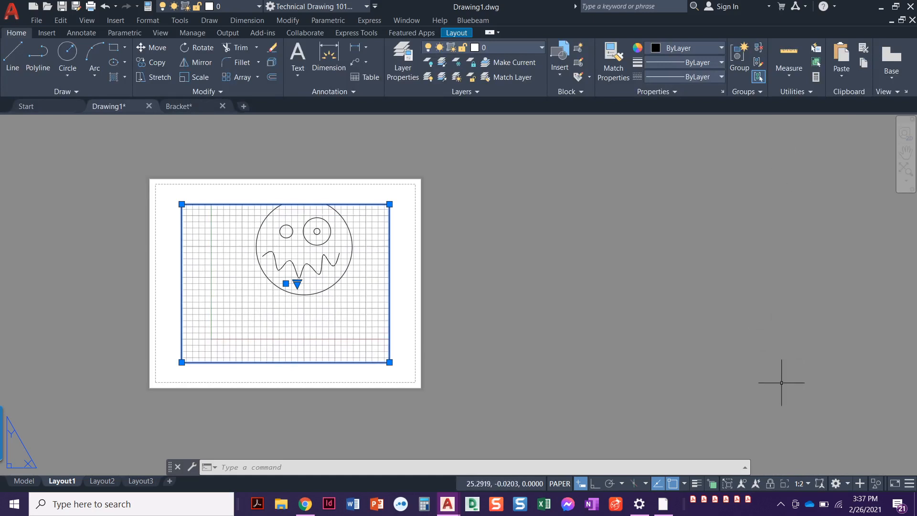
- Set the scale of Layout1's viewport to 1:4 and clear the selection
click(801, 484)
click(804, 167)
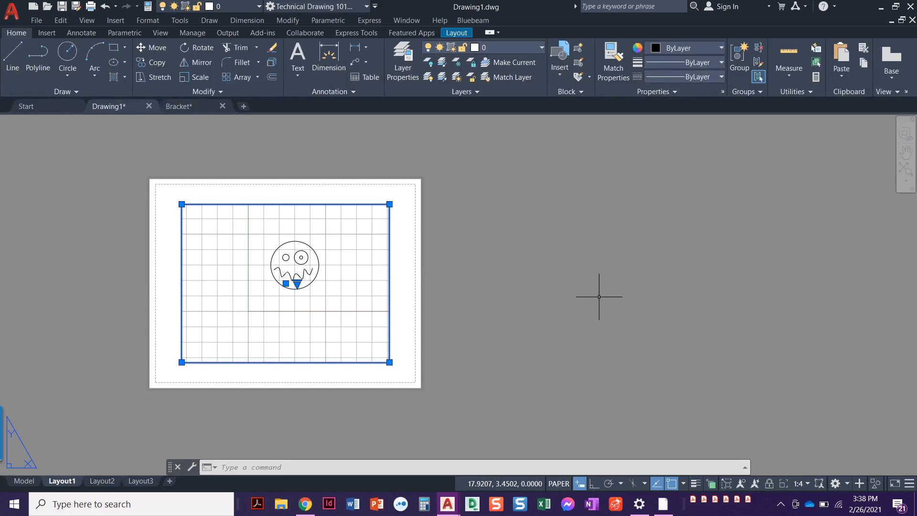
middle_drag(520, 301, 566, 295)
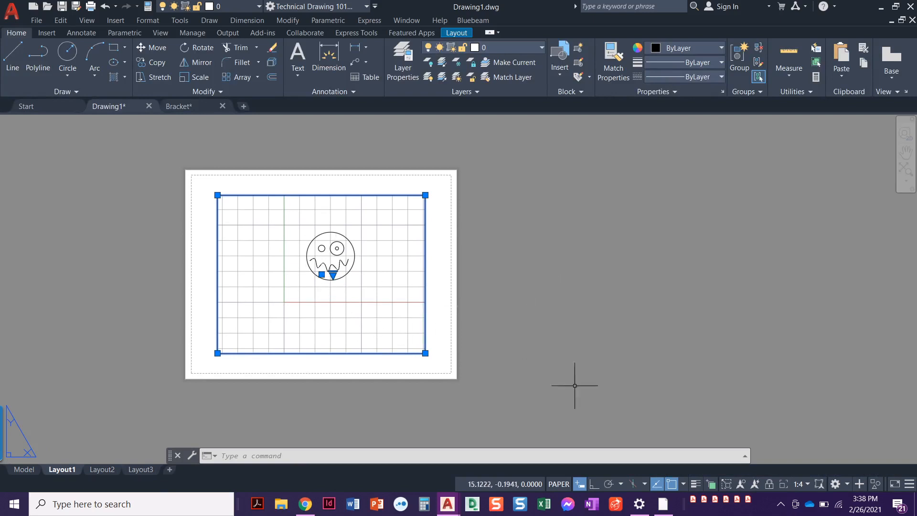
key(Escape)
key(Escape)
key(Escape)
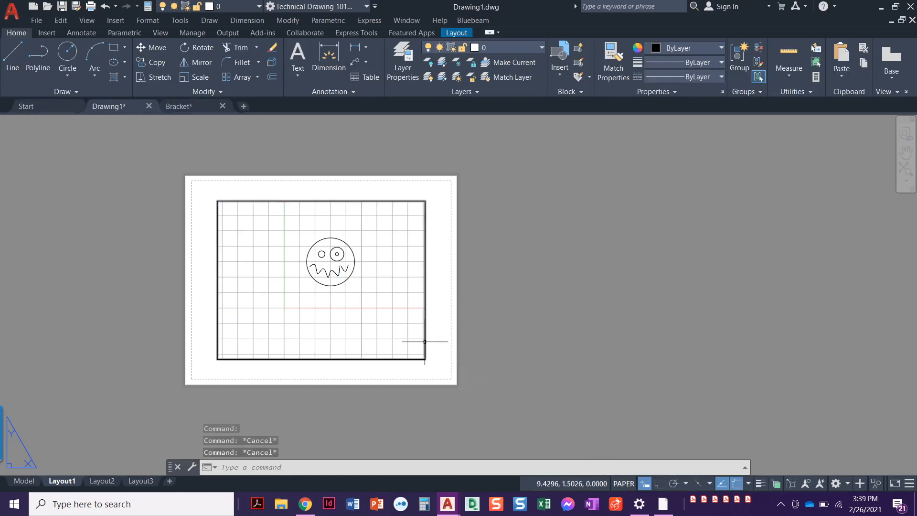
mouse_move(424, 341)
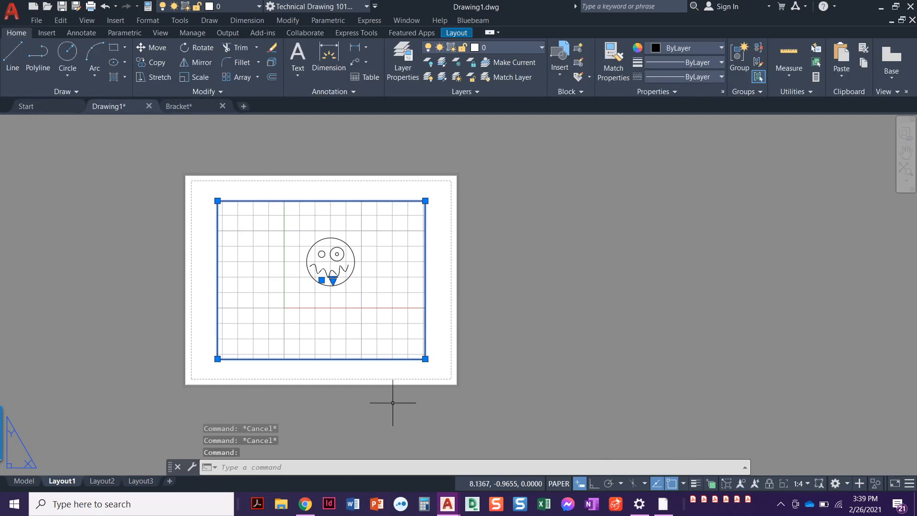
key(Escape)
- Open Layout2 and select the viewport around the face
click(100, 481)
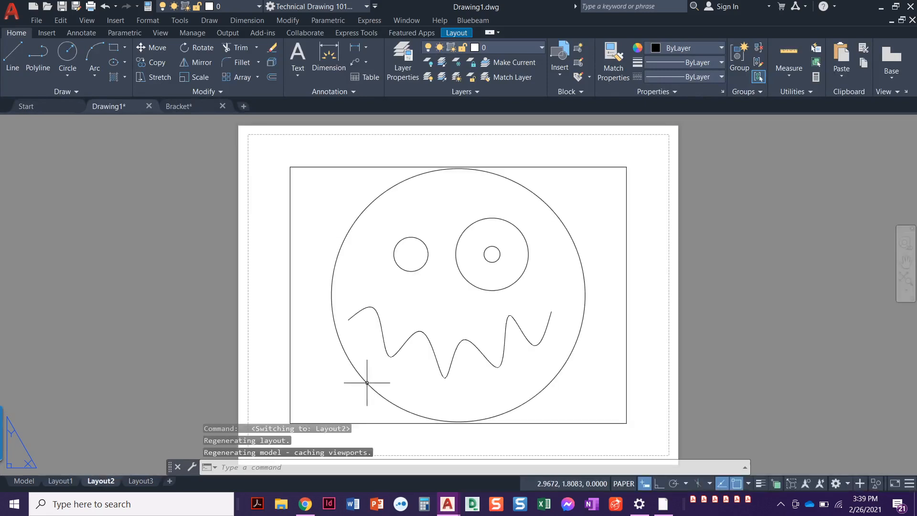
scroll(346, 386, down, 2)
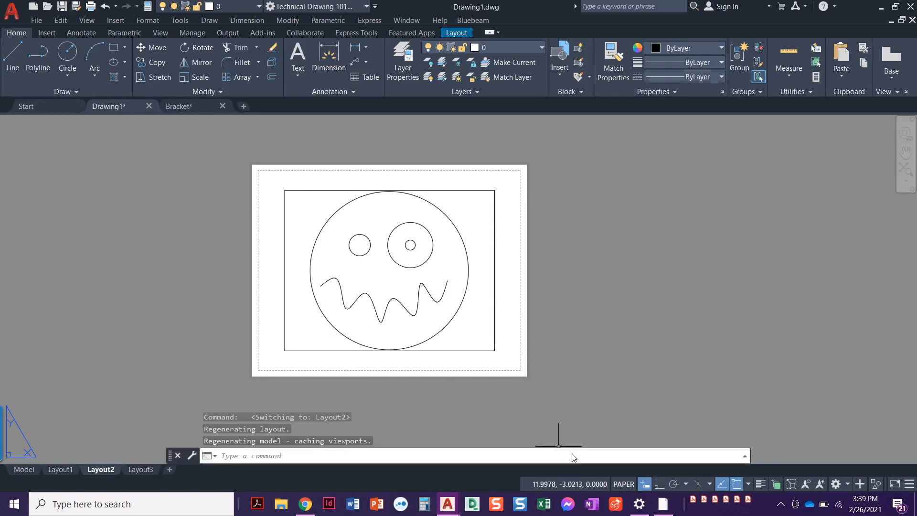
click(496, 359)
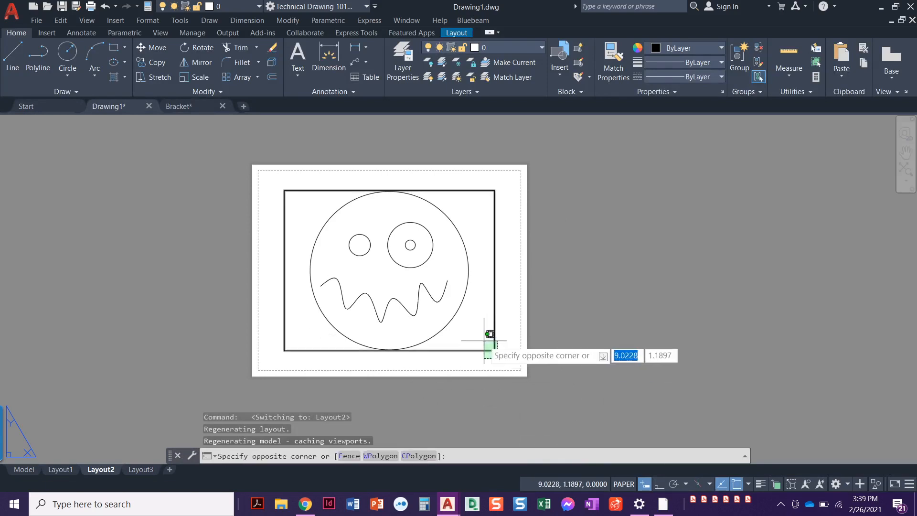
click(484, 341)
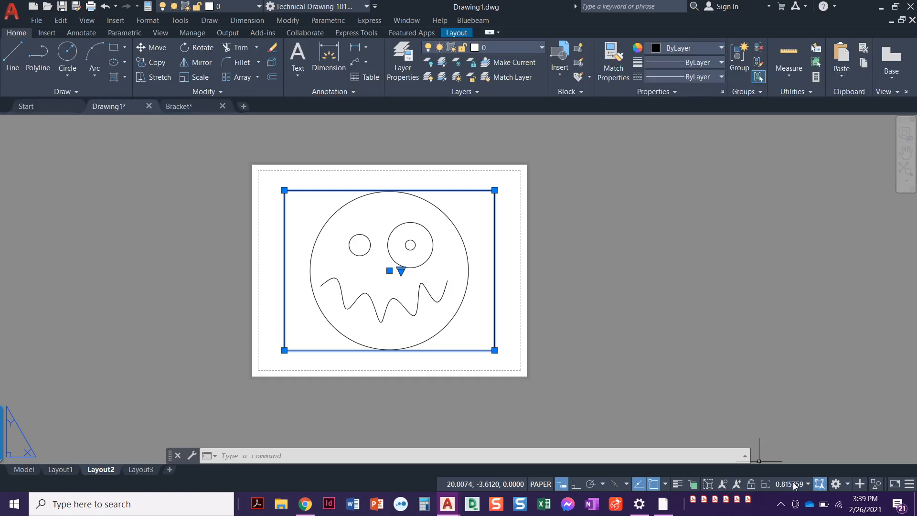
- Reduce the scale of Layout2's viewport through 1:2 and 1:4 down to 1:10
click(808, 484)
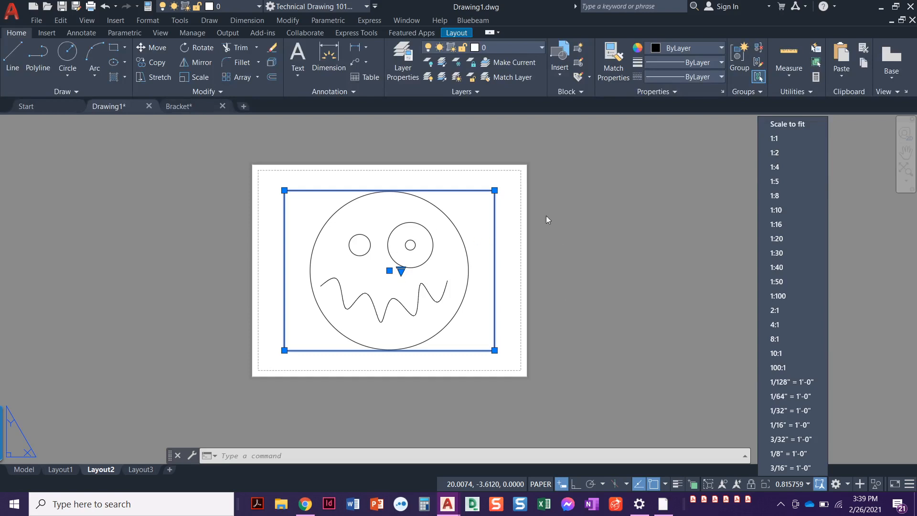
click(783, 155)
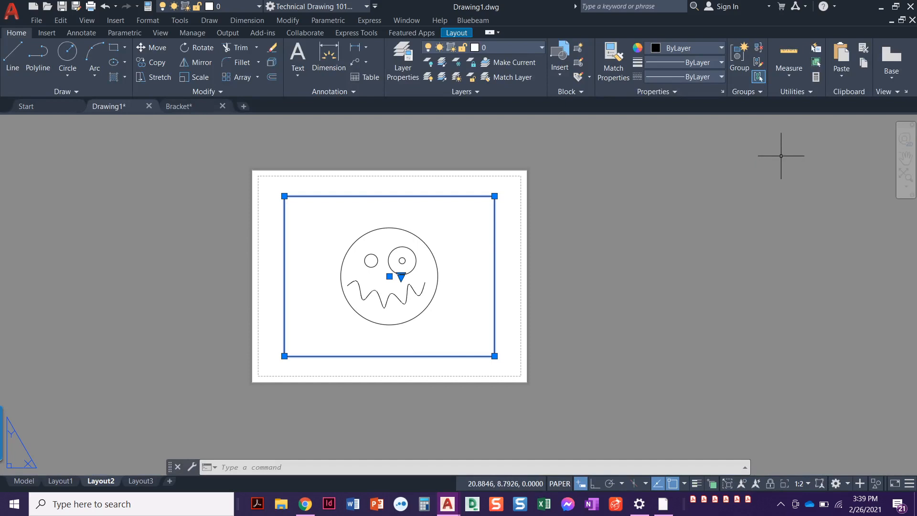
click(807, 488)
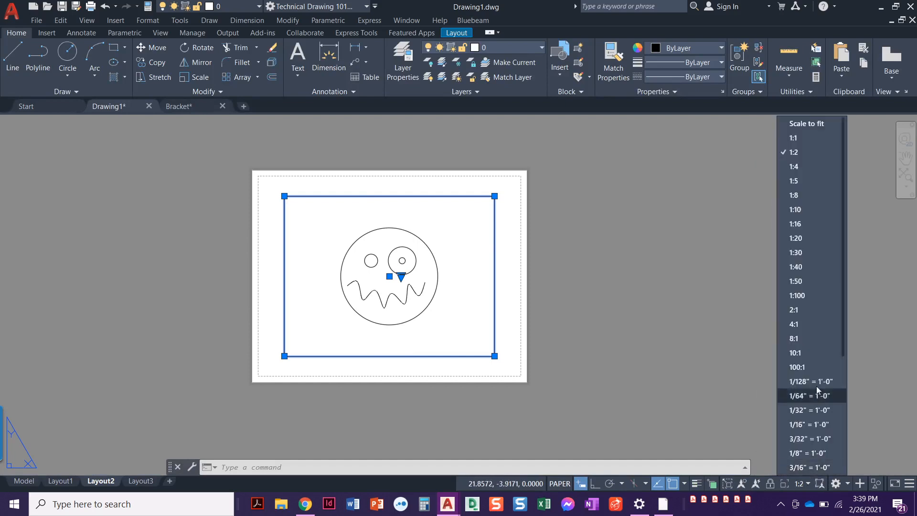
click(804, 170)
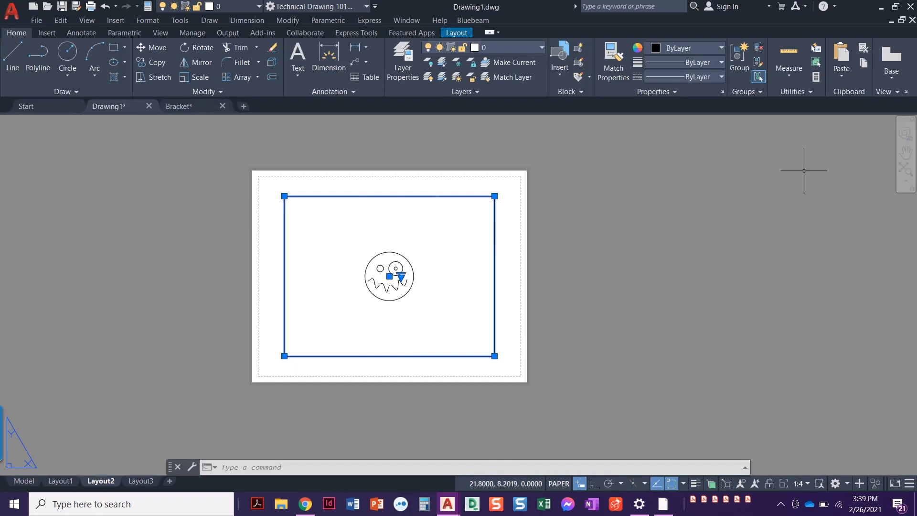
click(807, 484)
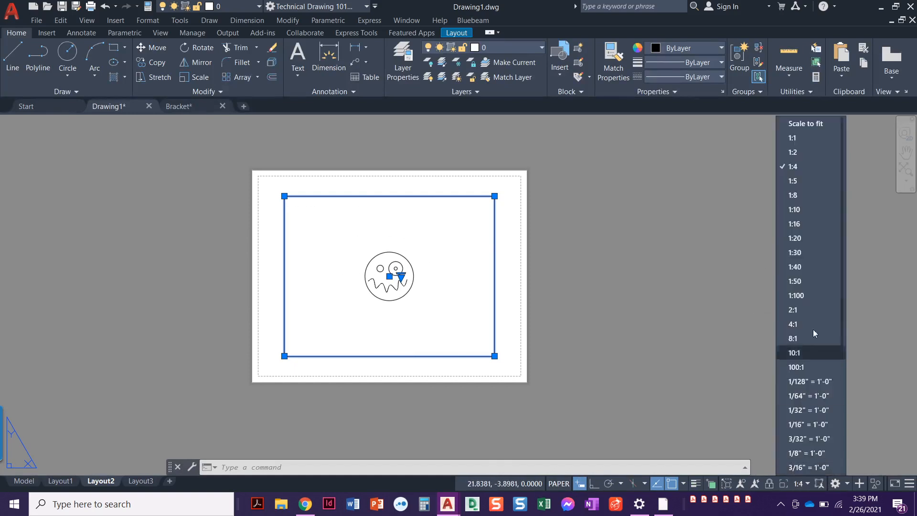
click(810, 209)
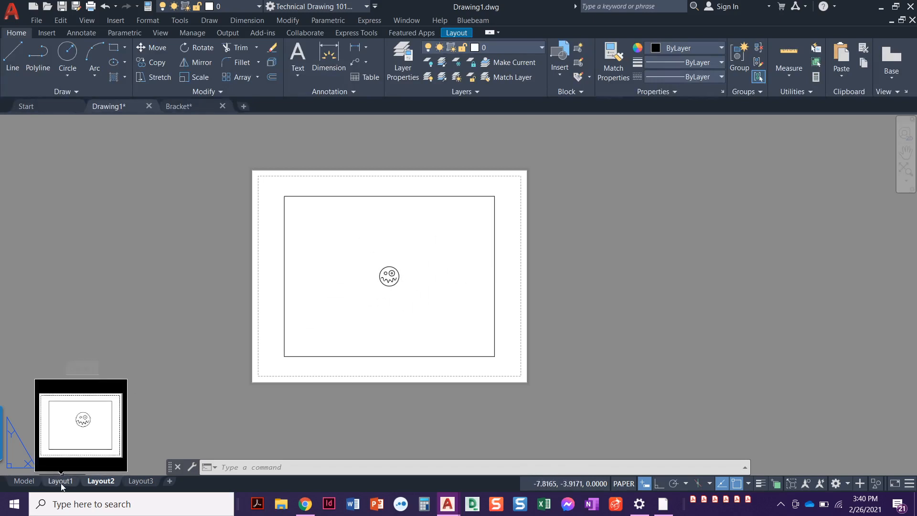
- Return to Layout1 and pick its viewport border, clearing the selection again
click(61, 482)
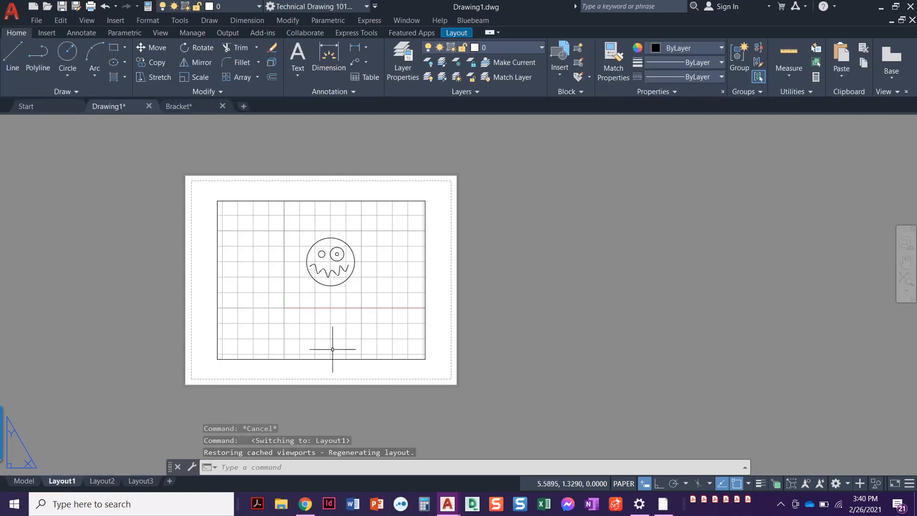
click(386, 359)
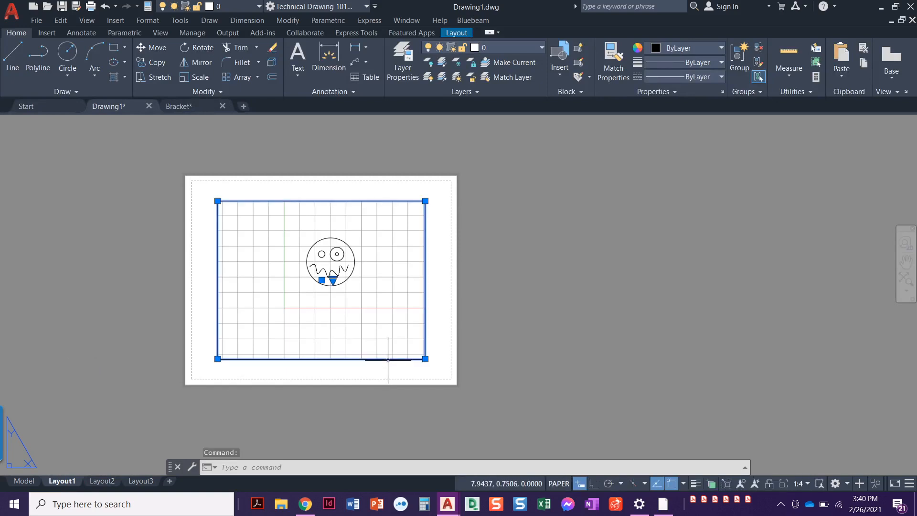
key(Escape)
key(Escape)
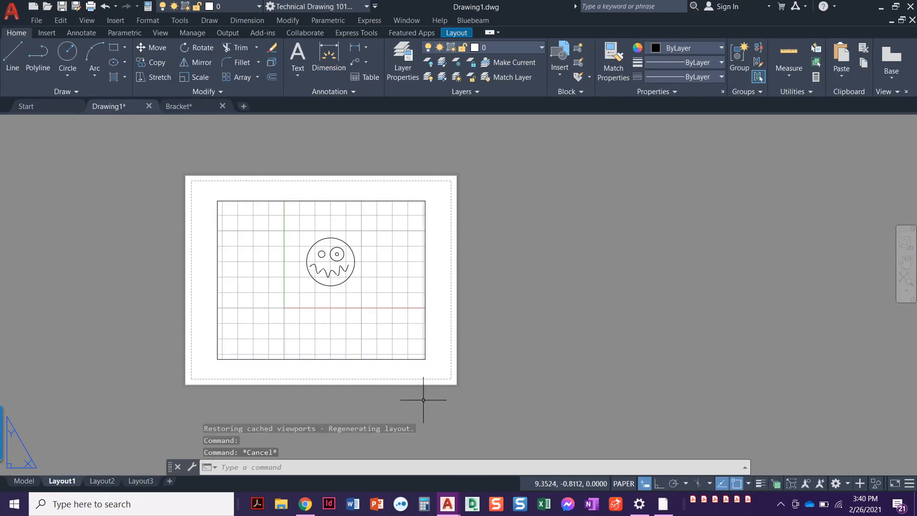
- Try to select the face geometry through Layout1's viewport while in paper space, comparing it with selecting the viewport border
click(364, 314)
click(287, 205)
click(372, 303)
click(364, 300)
click(281, 225)
click(425, 309)
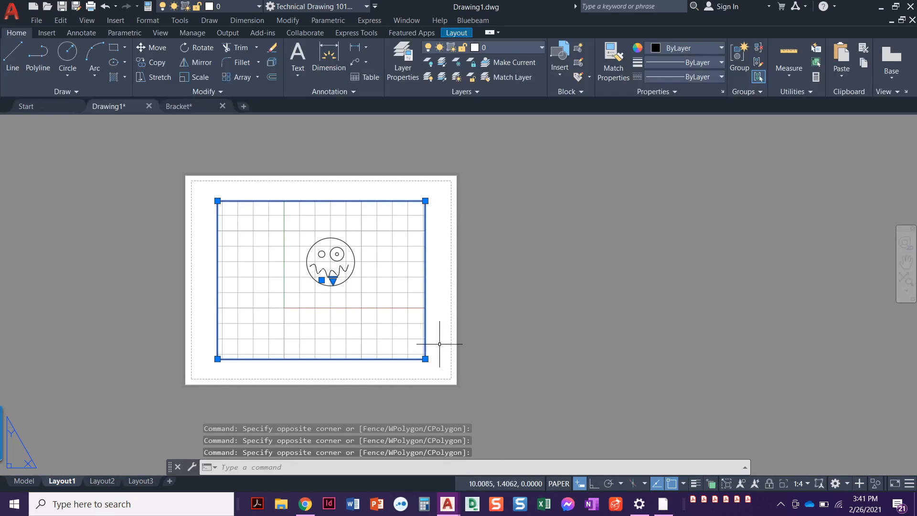
key(Escape)
key(Escape)
click(382, 303)
click(297, 225)
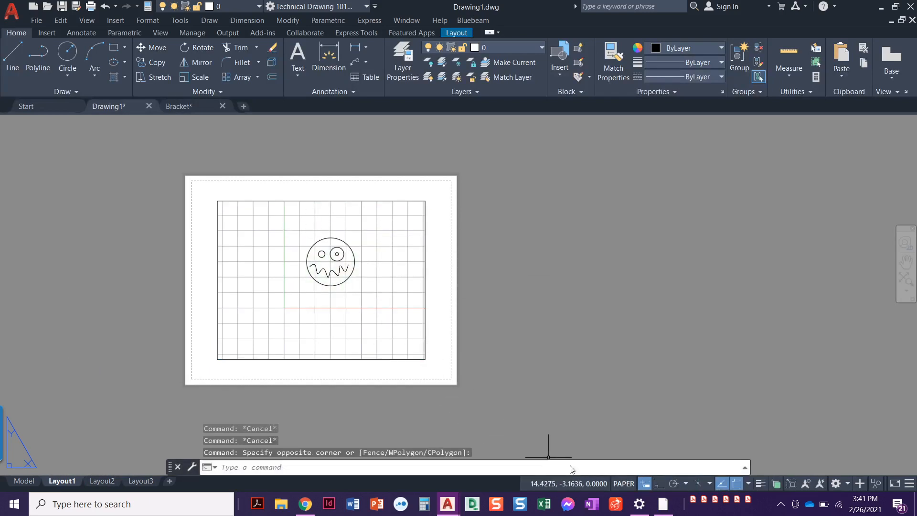
- Switch Layout1 from paper space to model space inside the viewport and turn off the viewport's grid display
click(625, 485)
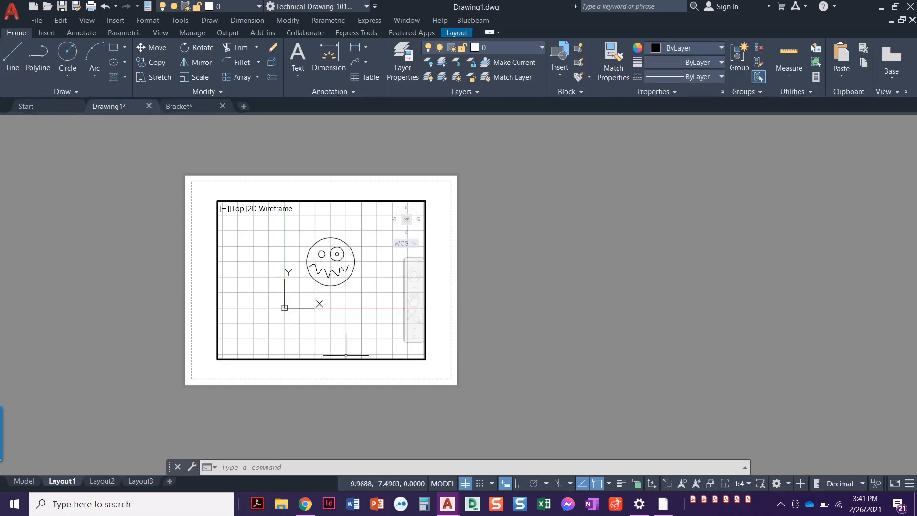
click(466, 484)
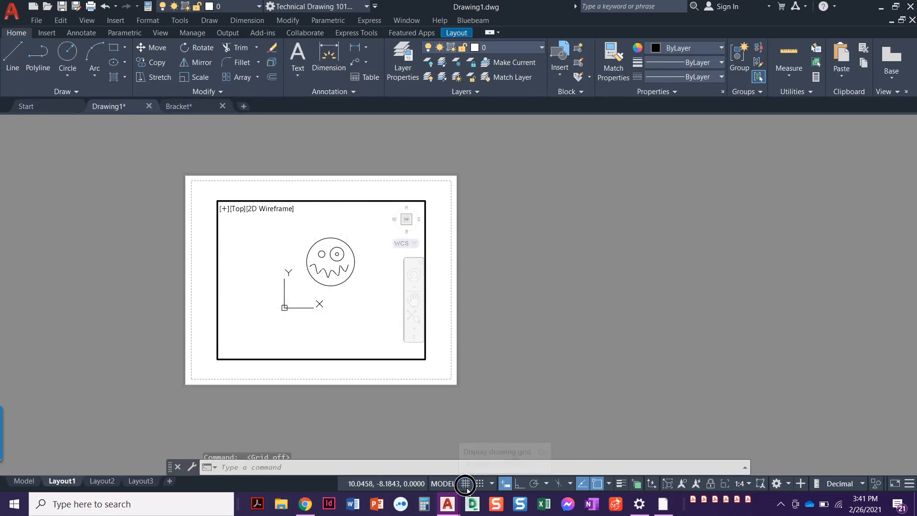
mouse_move(453, 504)
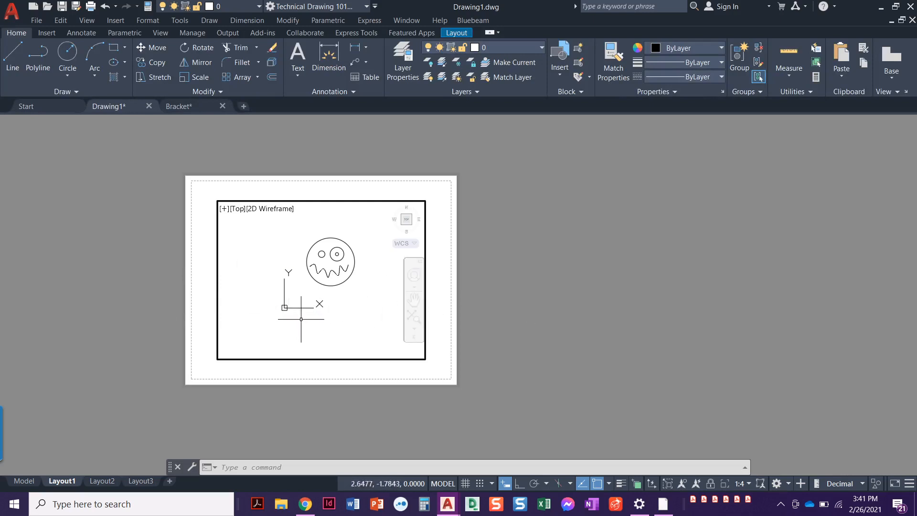
- Select the face's right eye with a crossing window inside Layout1's active viewport
click(345, 261)
click(337, 249)
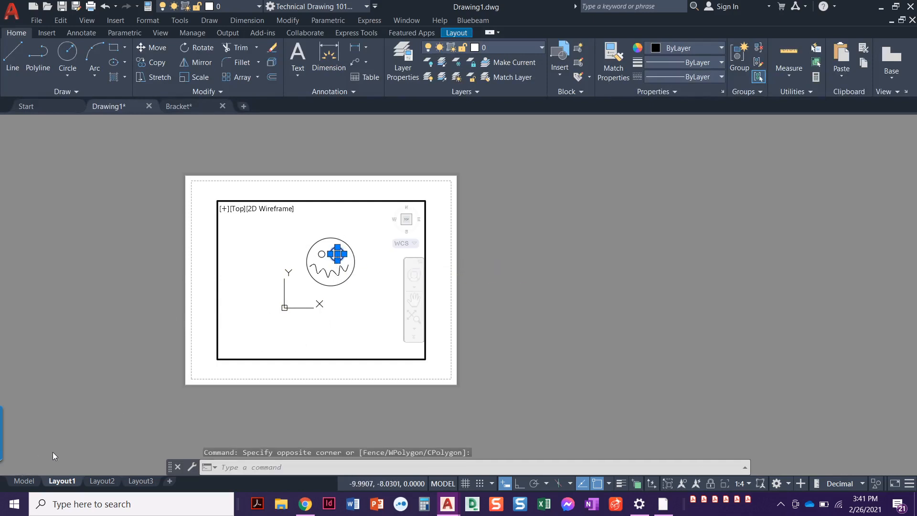
- Erase the selected circle around the face's right eye through the viewport and check the deletion in full model space before returning to Layout1
key(Delete)
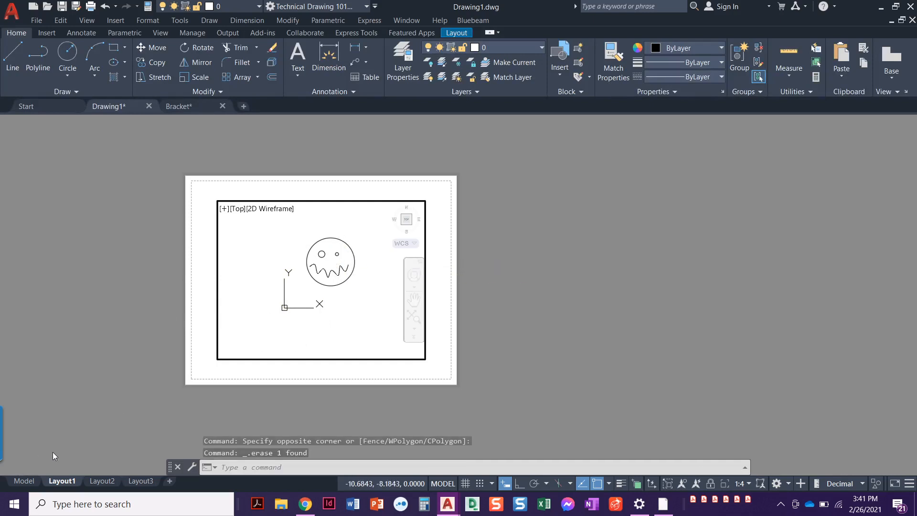
click(24, 481)
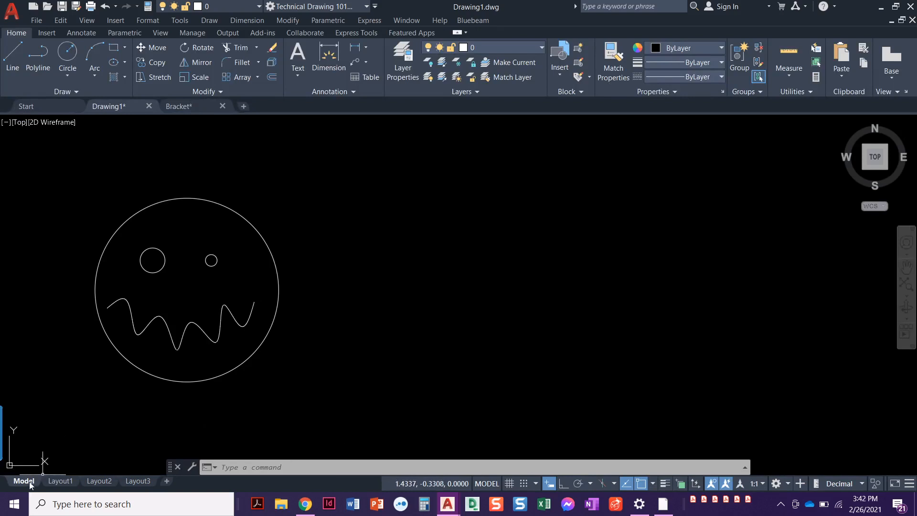
click(61, 481)
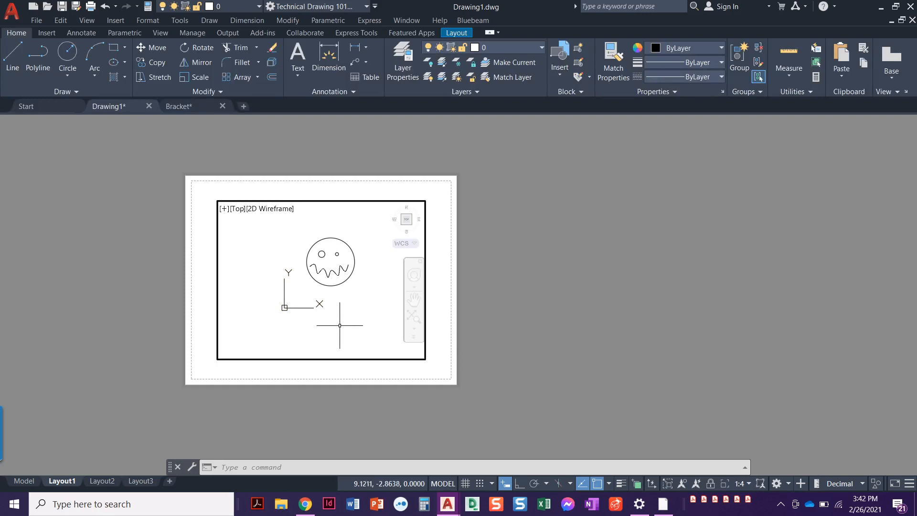
- Select the face geometry inside Layout1's active viewport, clear the selection, and try to pick the viewport border from model space
click(350, 288)
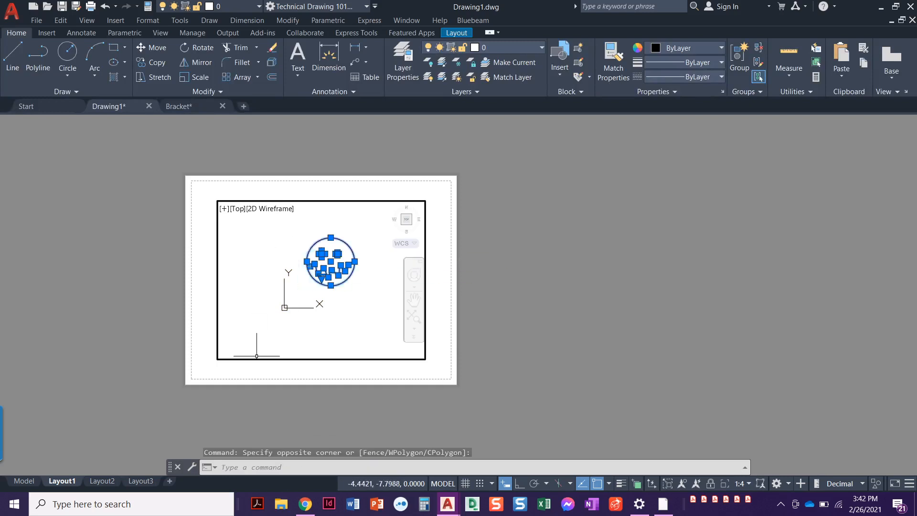
key(Escape)
key(Escape)
key(Escape)
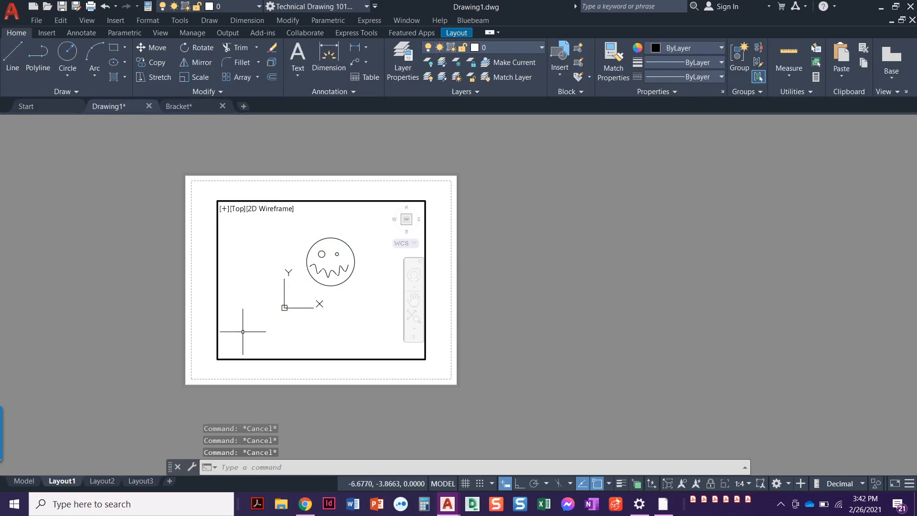
click(218, 316)
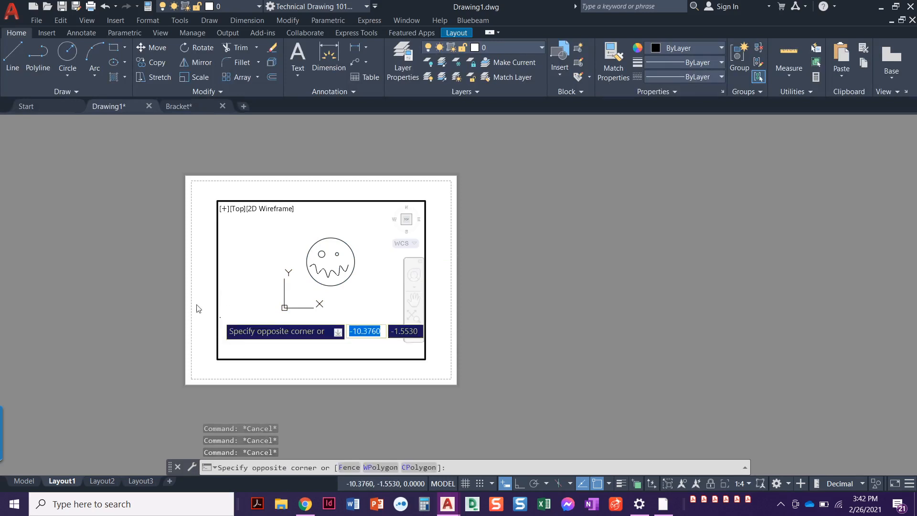
click(233, 319)
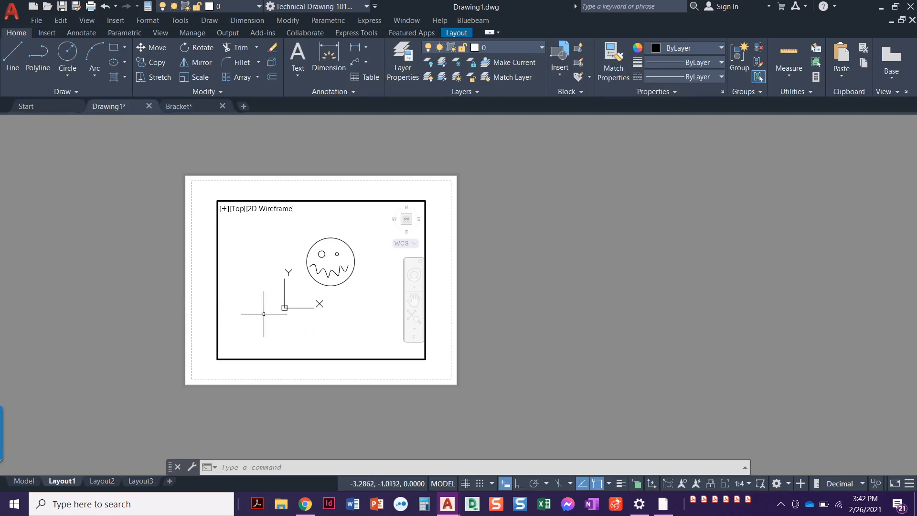
- Set the active viewport's scale to 1:1 and centre the face inside it
scroll(327, 290, up, 2)
scroll(326, 289, down, 3)
scroll(326, 289, up, 3)
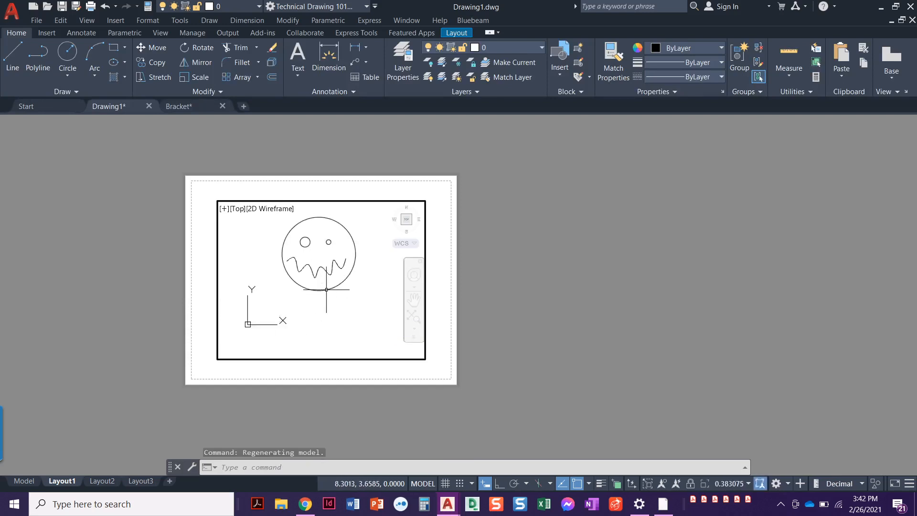
scroll(326, 288, up, 4)
middle_drag(327, 282, 353, 346)
scroll(354, 344, down, 4)
middle_drag(304, 306, 314, 285)
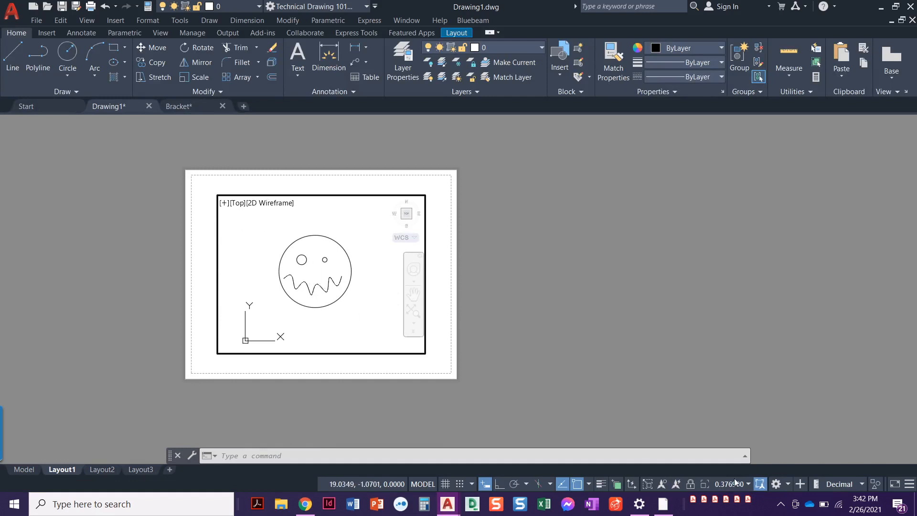
click(744, 483)
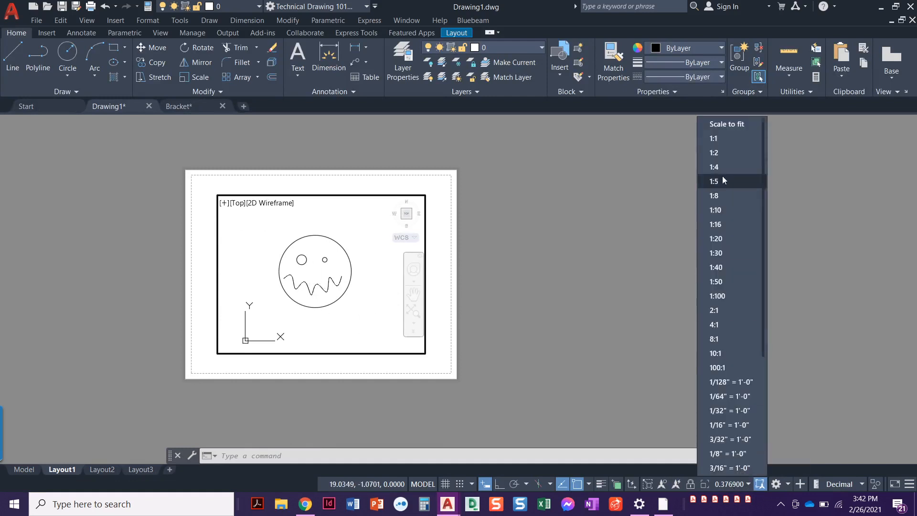
click(723, 138)
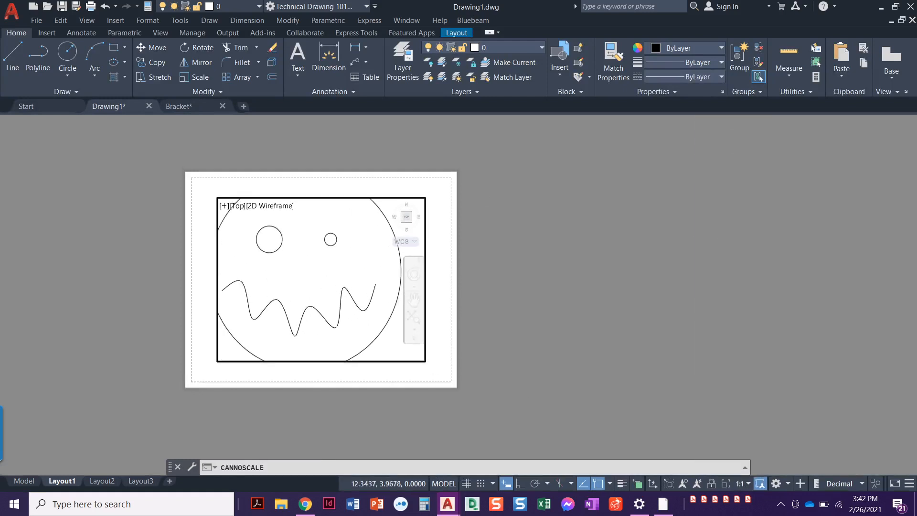
middle_drag(348, 286, 366, 294)
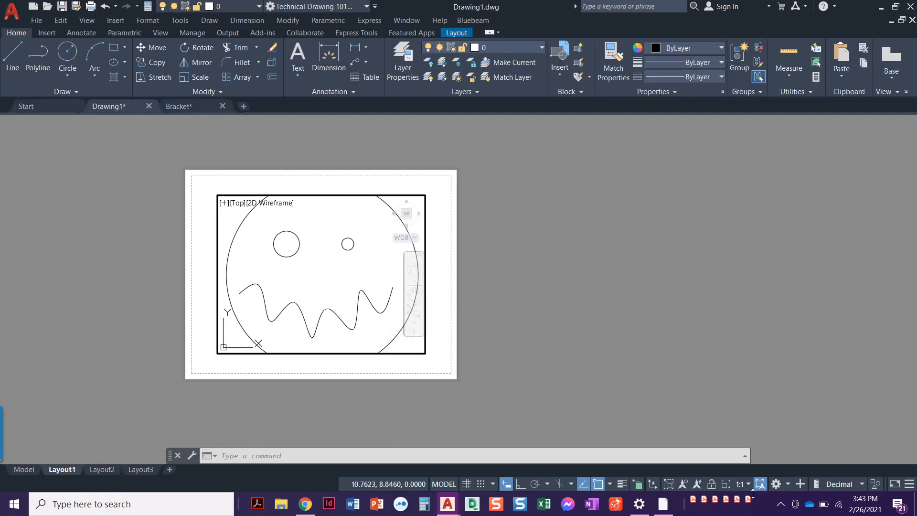
- Switch Layout1 to paper space and stretch two opposite viewport corners out to just inside the printable margin so the whole face fits
click(442, 484)
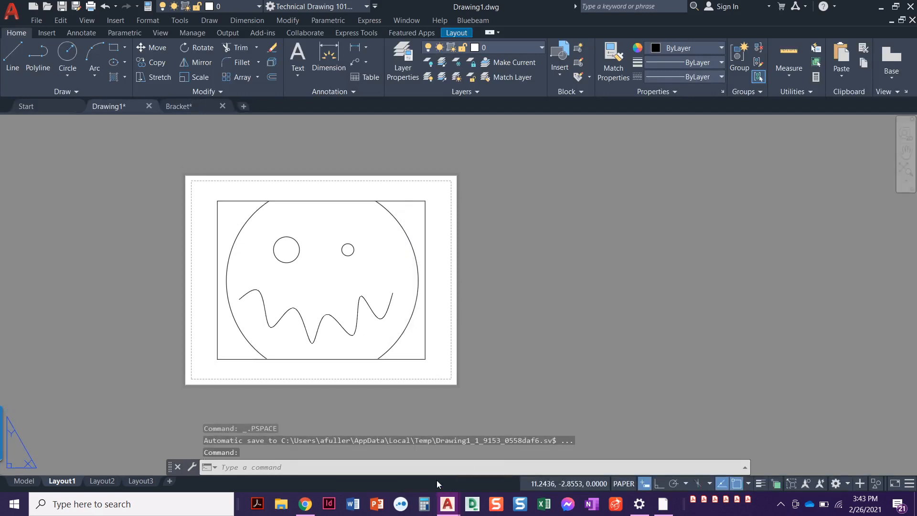
click(414, 361)
click(414, 364)
click(425, 359)
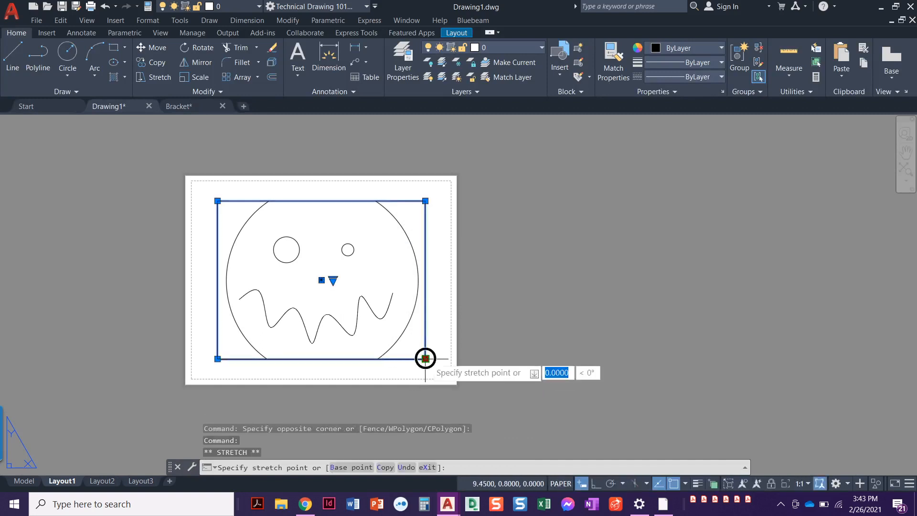
click(449, 376)
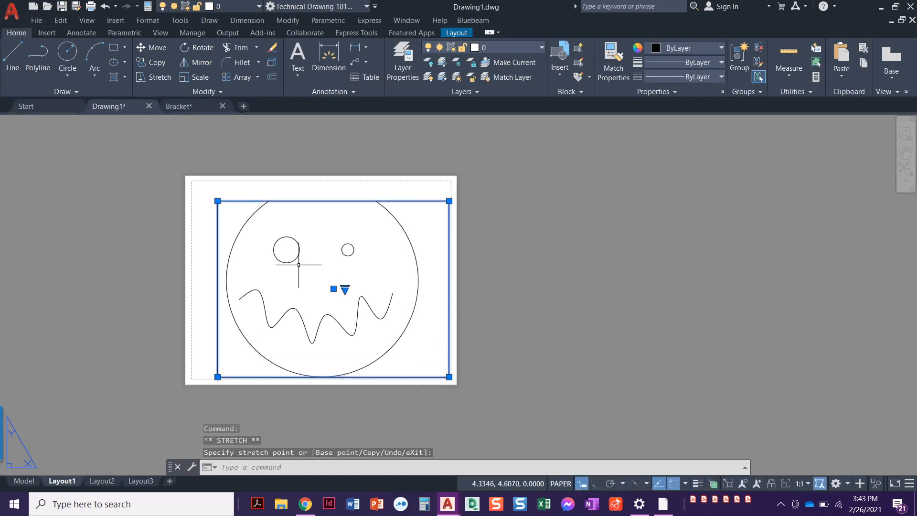
click(217, 200)
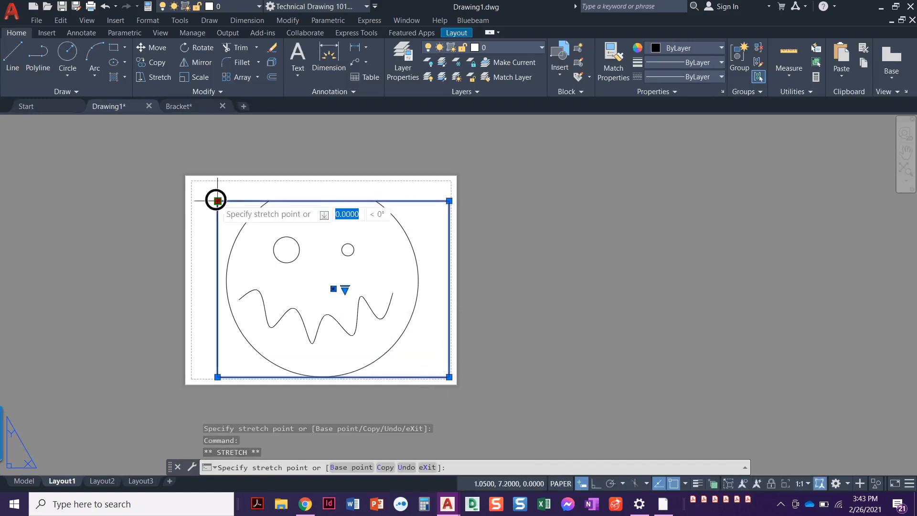
click(194, 182)
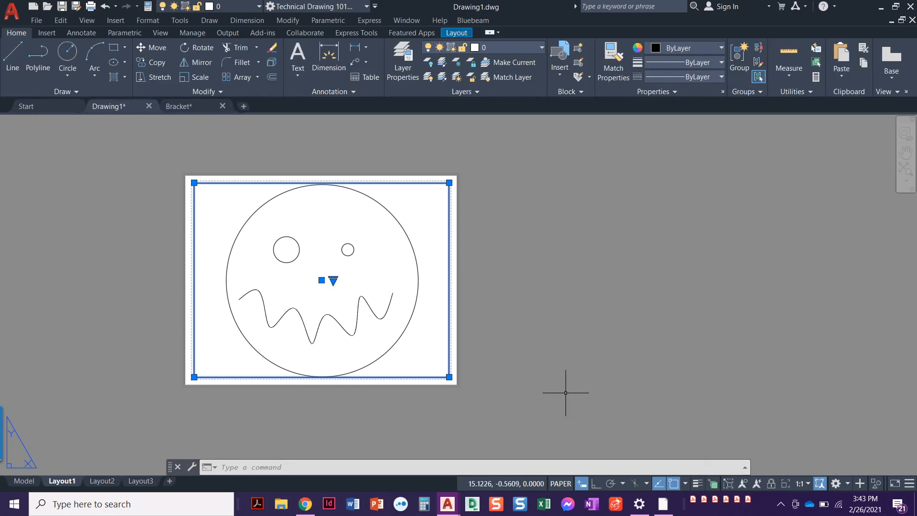
key(Escape)
key(Escape)
- Activate Layout1's viewport, zoom its contents off scale, and reset the viewport scale to 1:1 with the face centred
scroll(489, 375, down, 1)
scroll(489, 374, up, 2)
scroll(488, 374, down, 2)
middle_drag(479, 370, 537, 369)
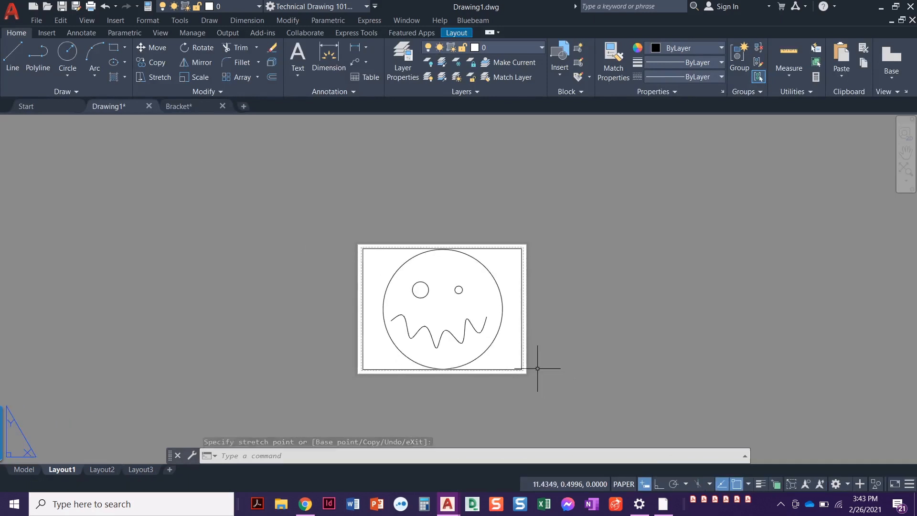
double_click(490, 356)
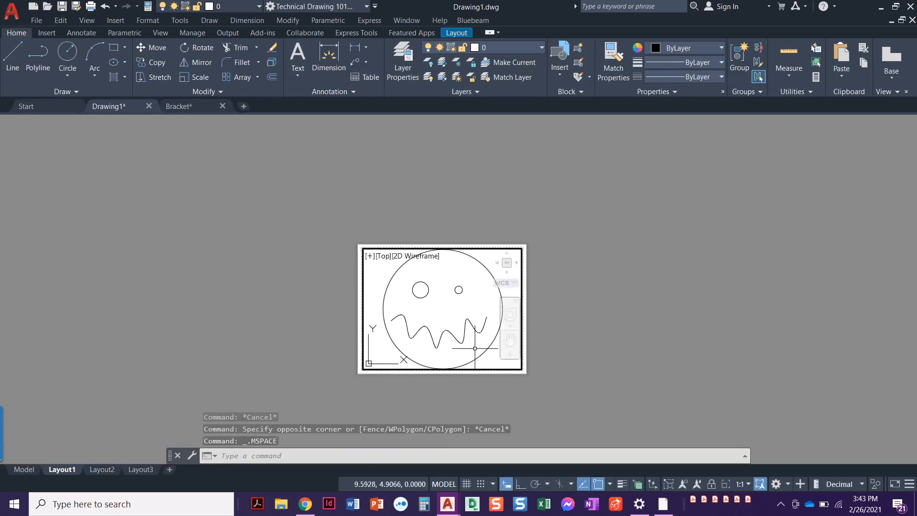
scroll(475, 348, down, 3)
scroll(475, 349, up, 6)
mouse_move(426, 336)
middle_down()
mouse_move(491, 342)
mouse_move(438, 349)
middle_up()
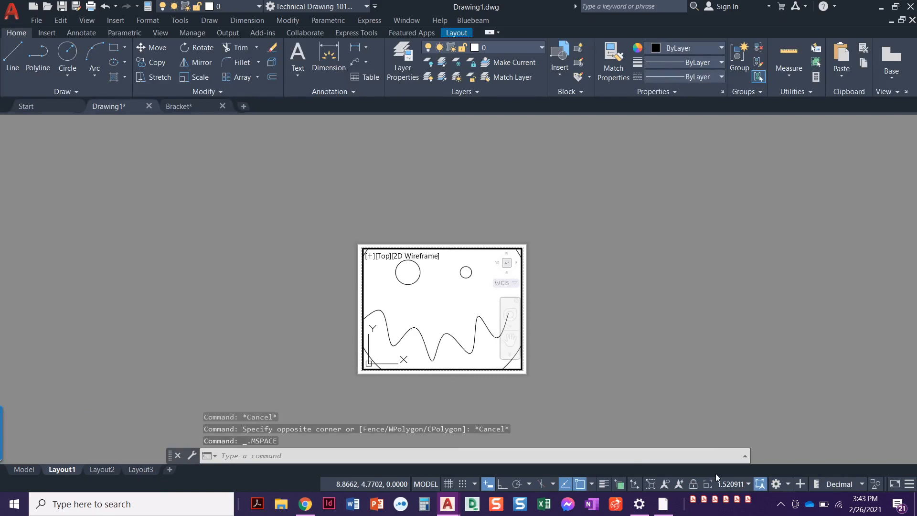
click(731, 484)
click(727, 125)
middle_drag(464, 334, 464, 335)
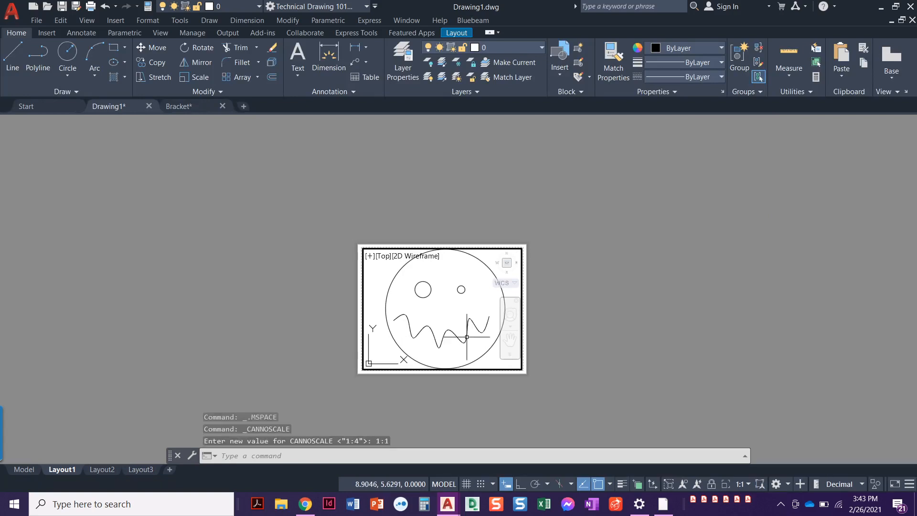
- Lock Layout1's viewport and test the lock by zooming and panning over the face
click(711, 484)
scroll(420, 325, down, 2)
scroll(433, 324, up, 2)
middle_drag(433, 319, 413, 293)
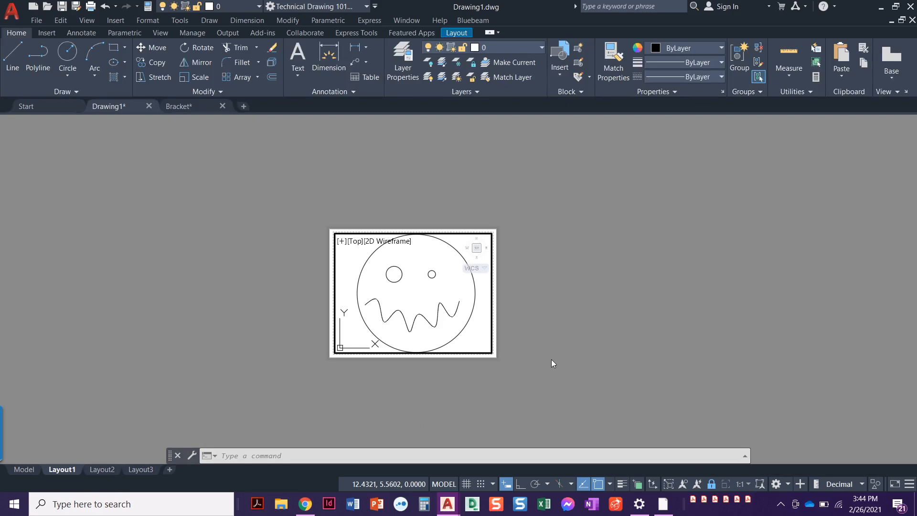
- Toggle Layout1 back and forth between paper space and the viewport's model space, ending in paper space
click(441, 485)
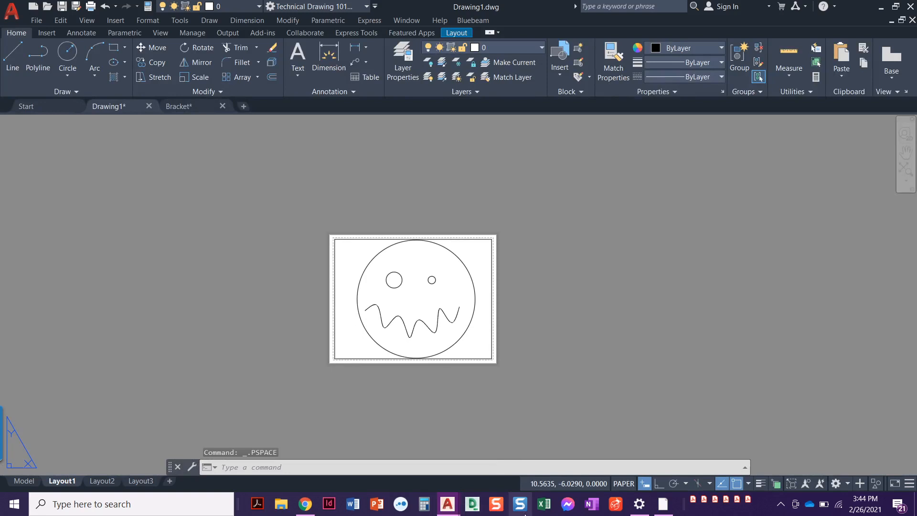
click(622, 483)
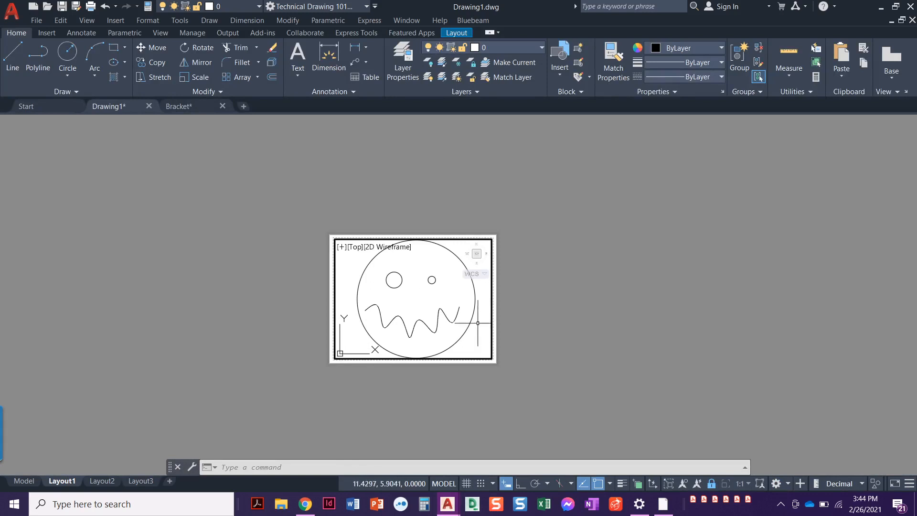
double_click(534, 336)
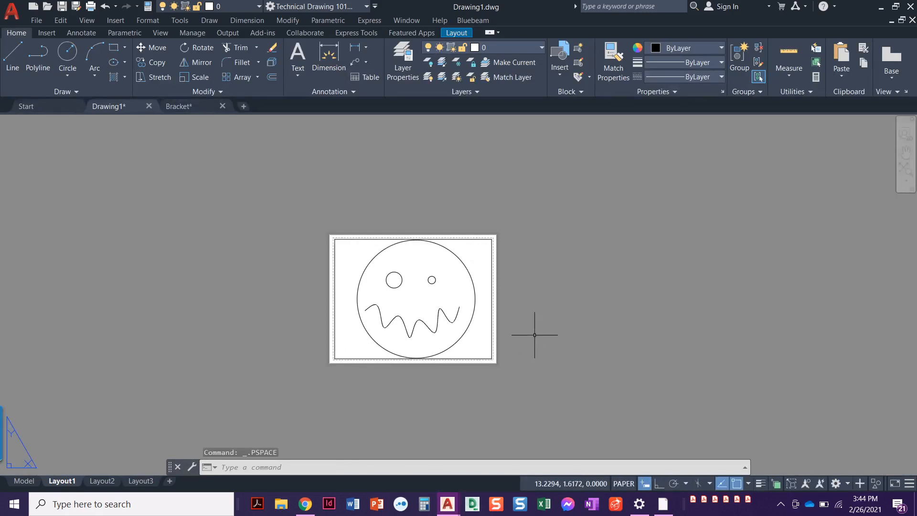
double_click(478, 333)
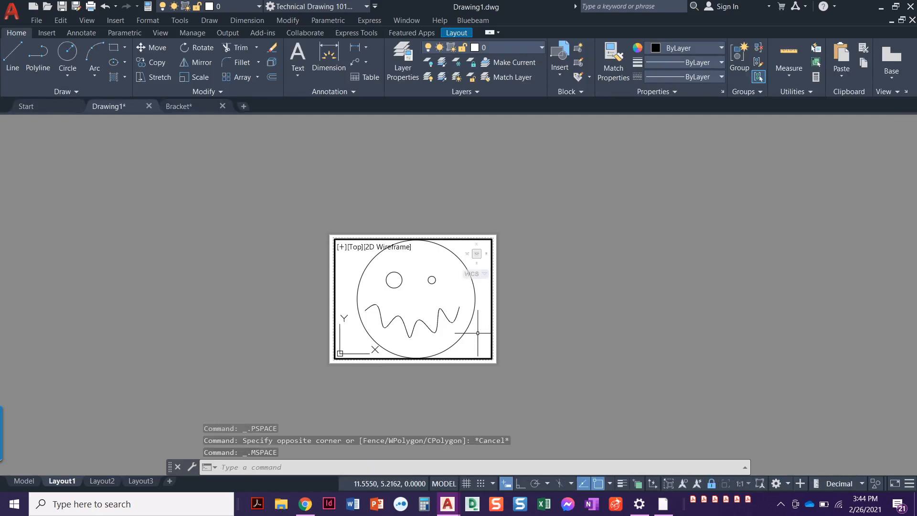
double_click(525, 331)
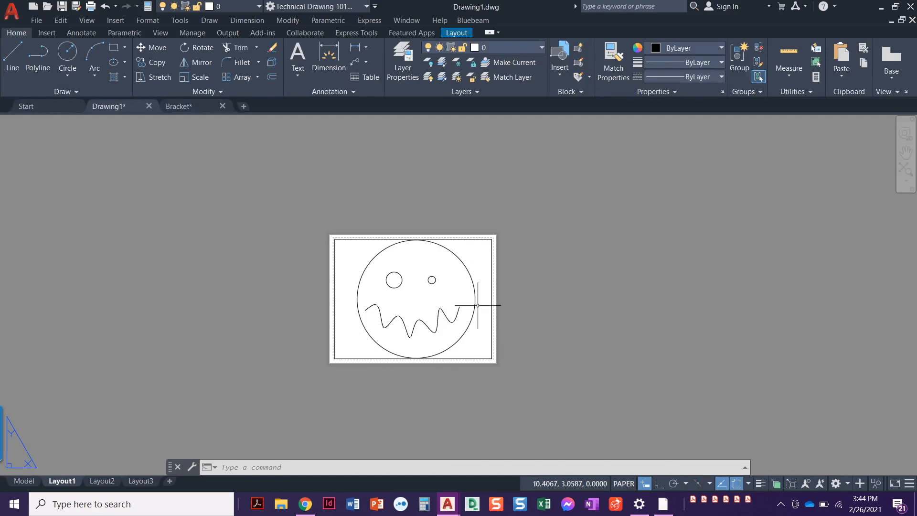
- Switch to the Bracket drawing, open its Layout1, and examine the layout setup instructions beside the sheet
click(146, 228)
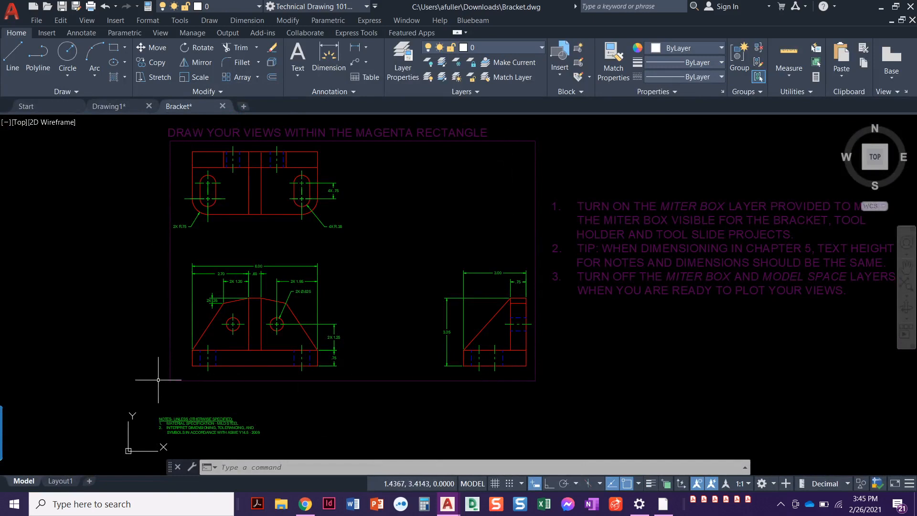
mouse_move(61, 482)
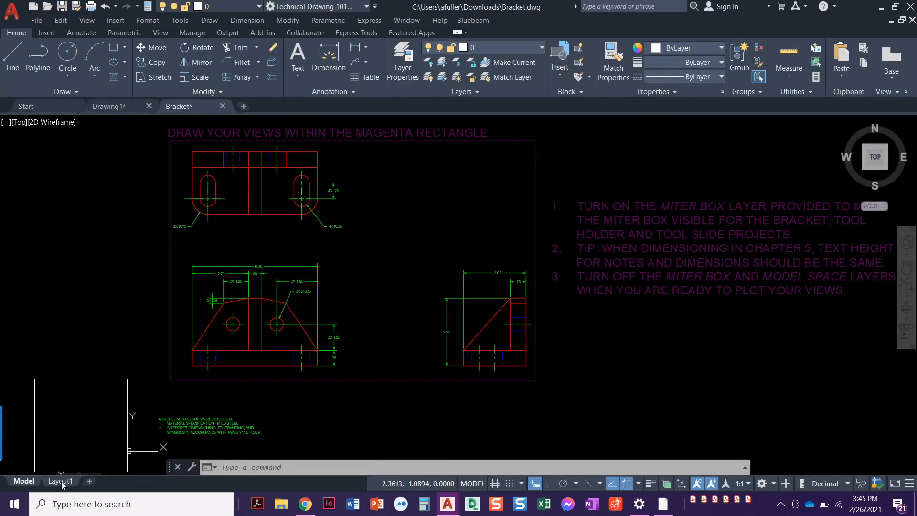
click(61, 480)
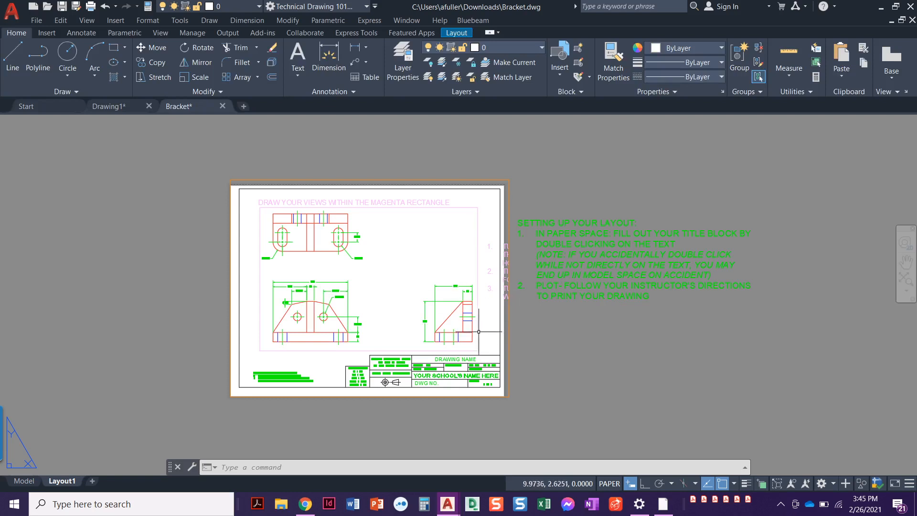
scroll(459, 382, up, 2)
middle_drag(547, 327, 266, 416)
scroll(396, 416, up, 3)
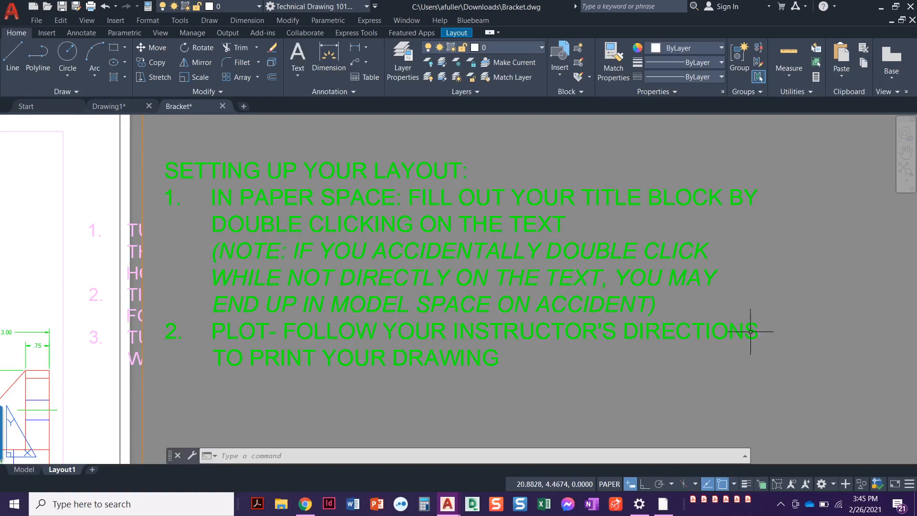
- Replace the DRAWING NAME text in the Bracket layout's title block with BRACKET
scroll(794, 311, down, 5)
scroll(473, 321, up, 3)
scroll(472, 321, up, 6)
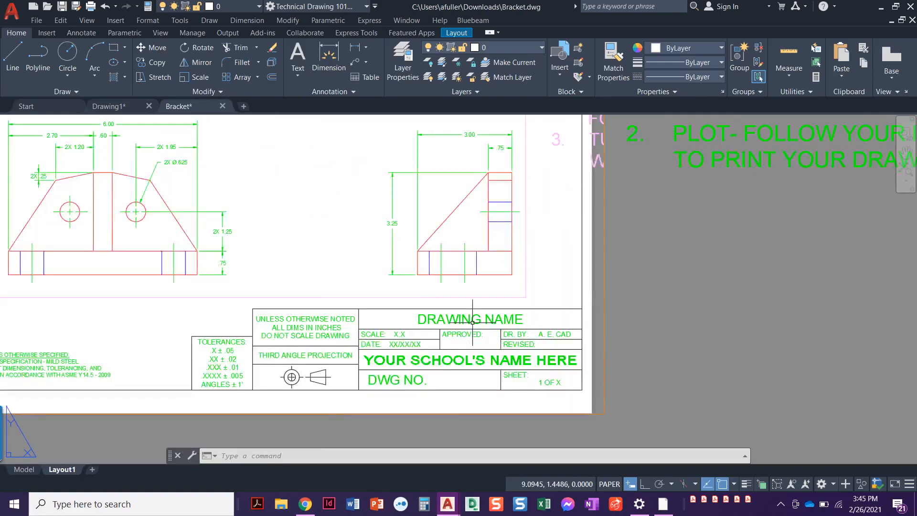
middle_drag(471, 318, 467, 273)
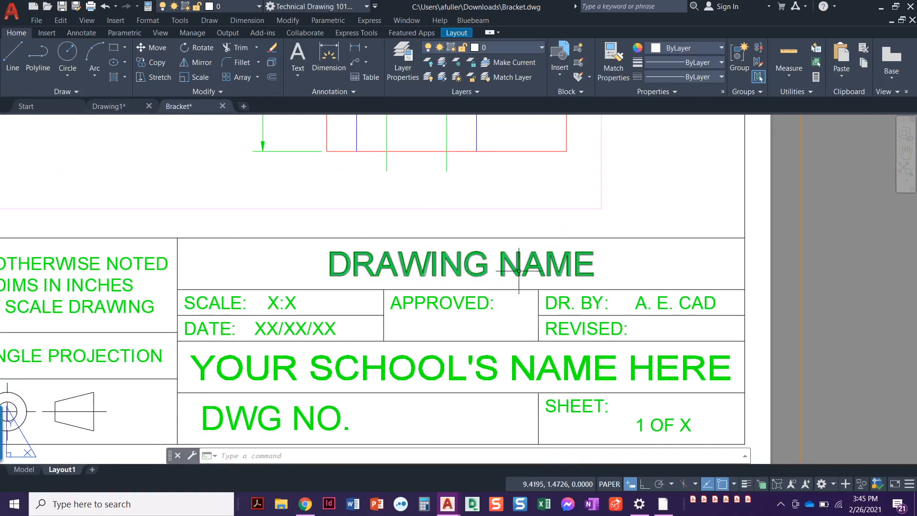
double_click(470, 274)
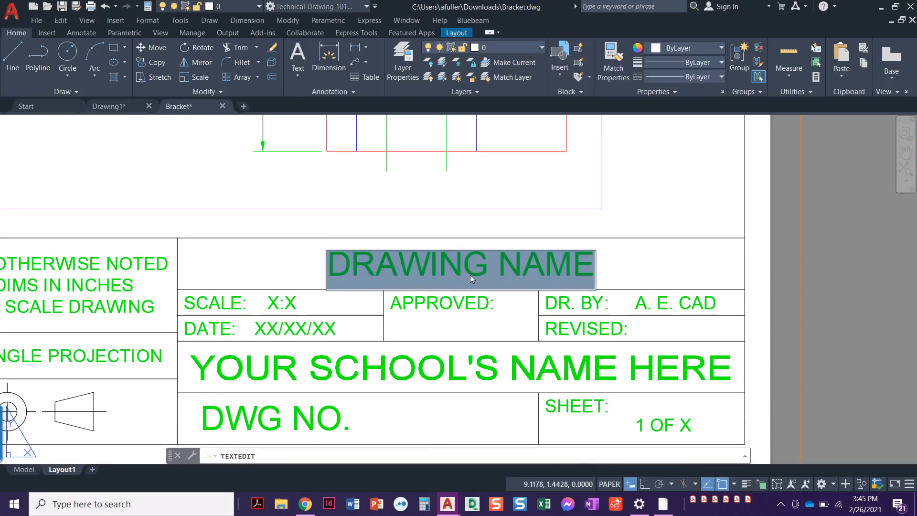
text(bracke)
key(BackSpace)
key(BackSpace)
key(BackSpace)
key(BackSpace)
key(BackSpace)
key(BackSpace)
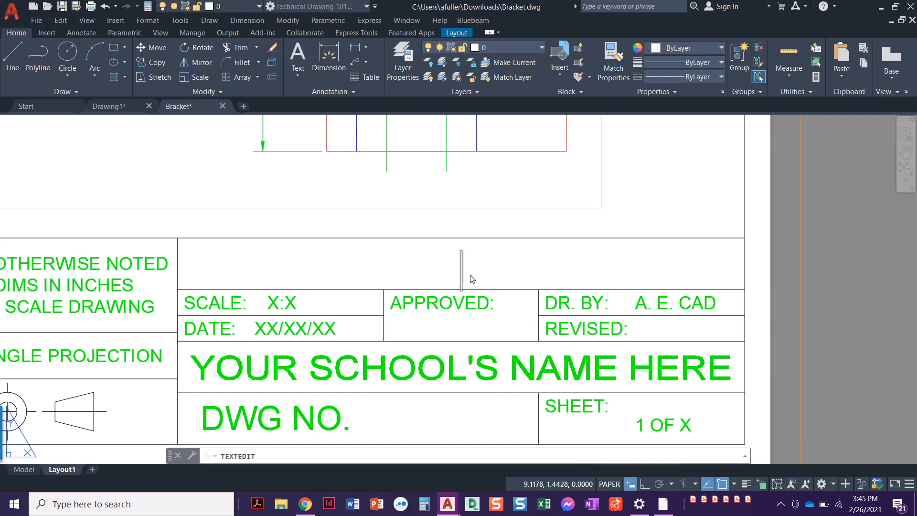
text(BRACKET)
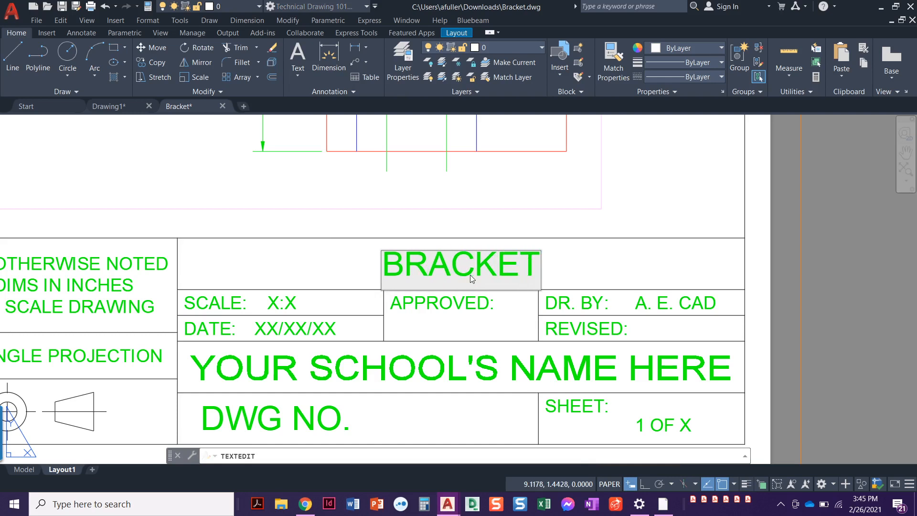
click(821, 287)
key(Escape)
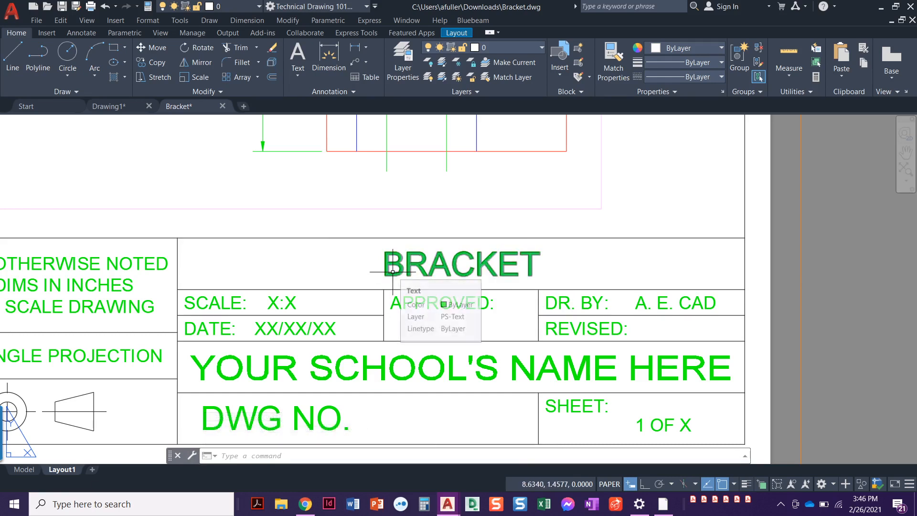
- Try to select the title block text from inside the viewport's model space, ending back in paper space
scroll(393, 272, up, 2)
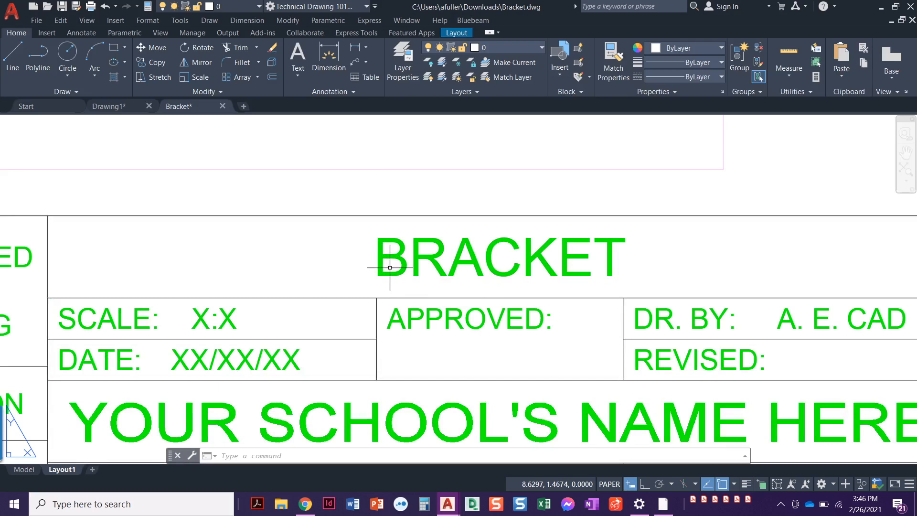
double_click(389, 267)
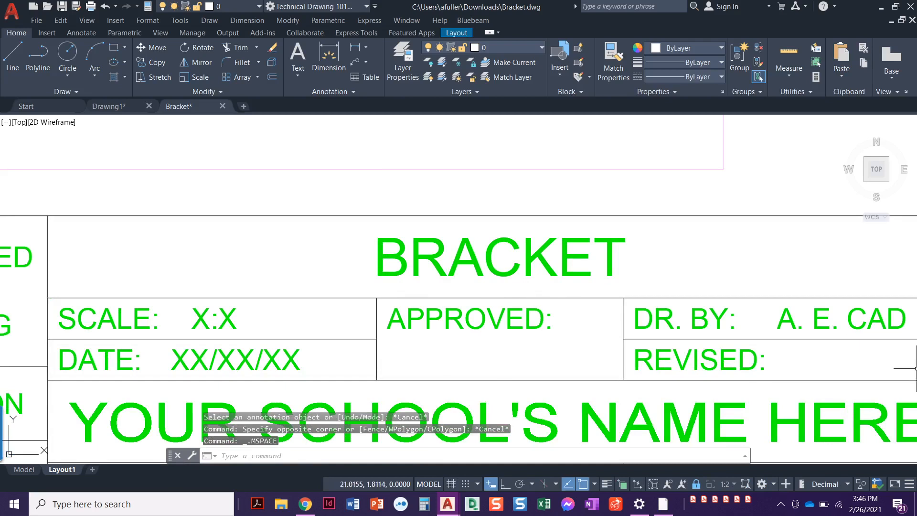
click(367, 229)
click(693, 327)
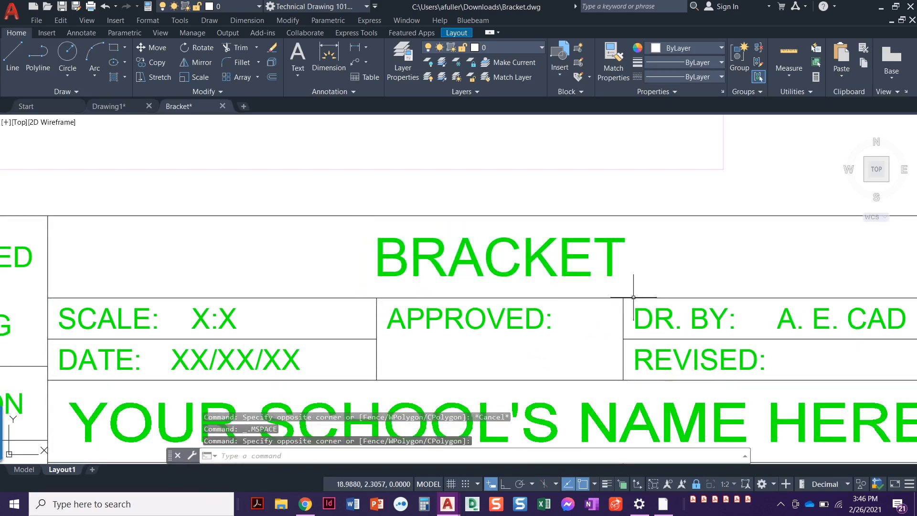
click(367, 229)
click(45, 363)
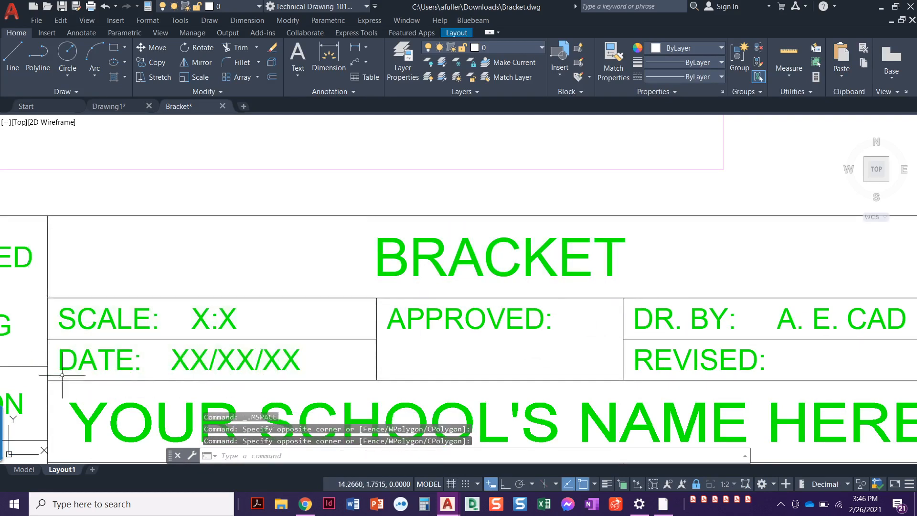
click(357, 231)
click(623, 284)
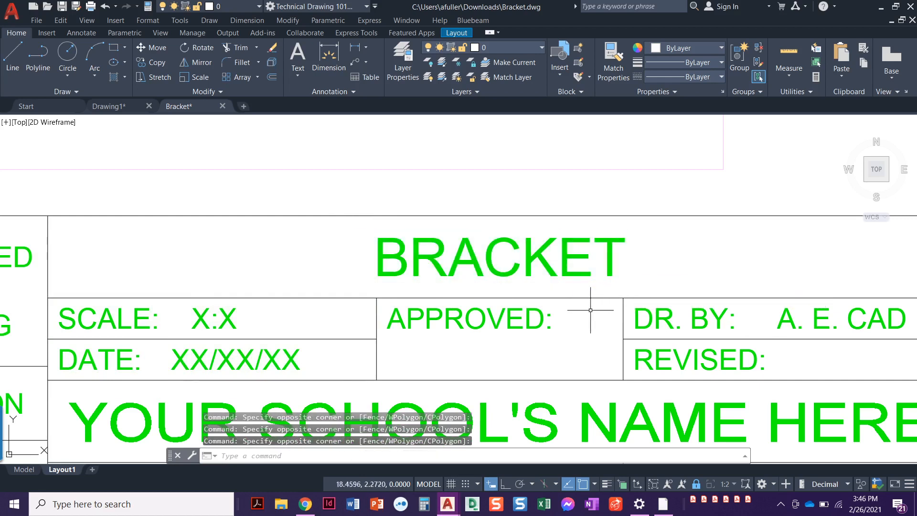
click(429, 486)
- Window-select the BRACKET and APPROVED entries of the title block in paper space and clear the selection
scroll(444, 423, down, 4)
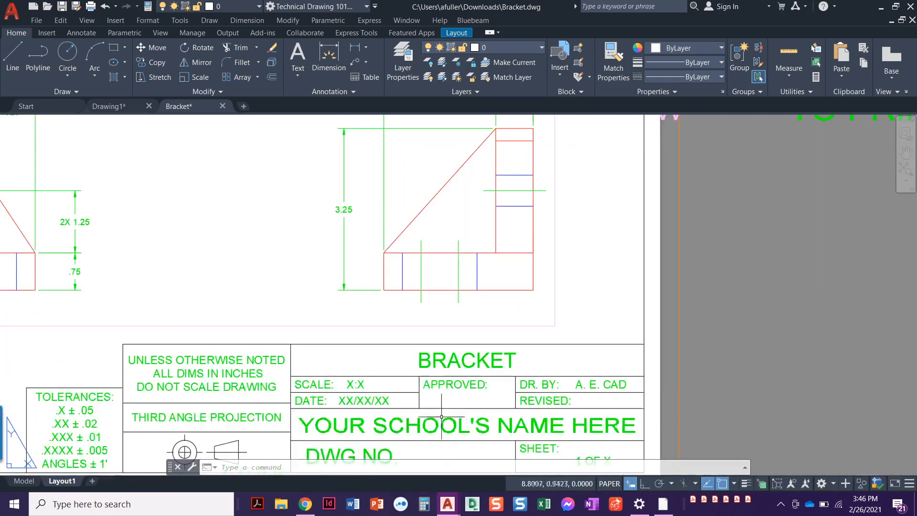
click(406, 337)
click(549, 426)
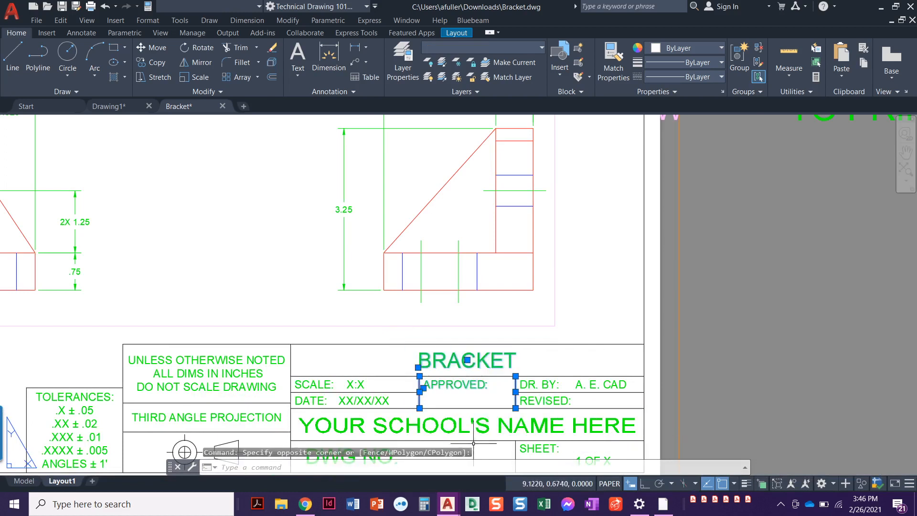
key(Escape)
key(Escape)
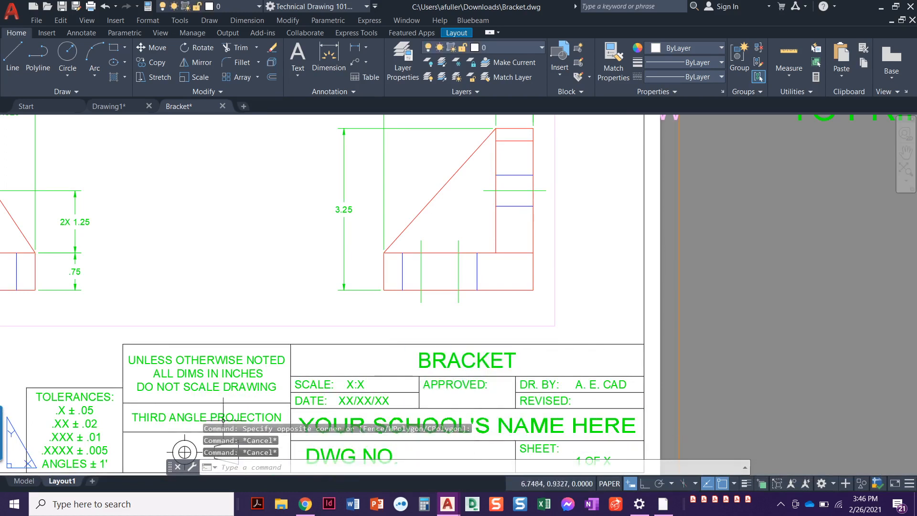
- Compare the Bracket drawing's model space with Layout1 and examine the title block on the sheet
click(17, 481)
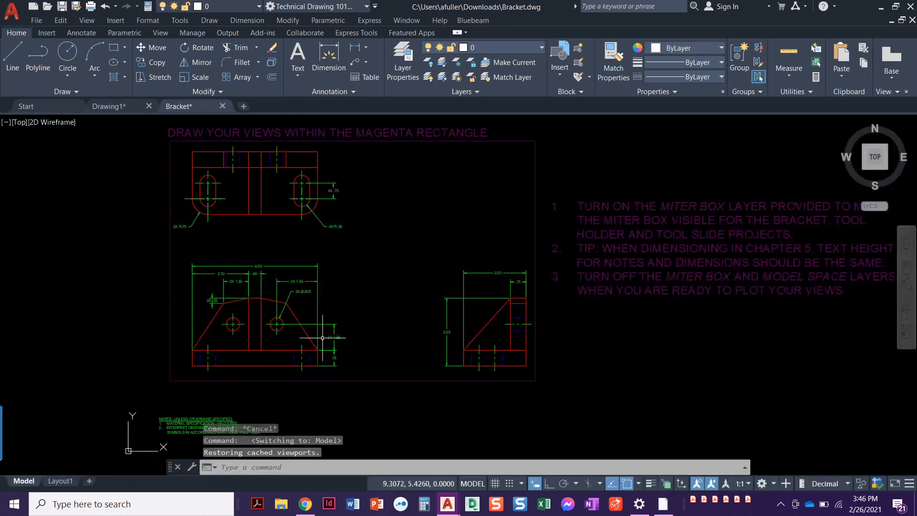
click(64, 481)
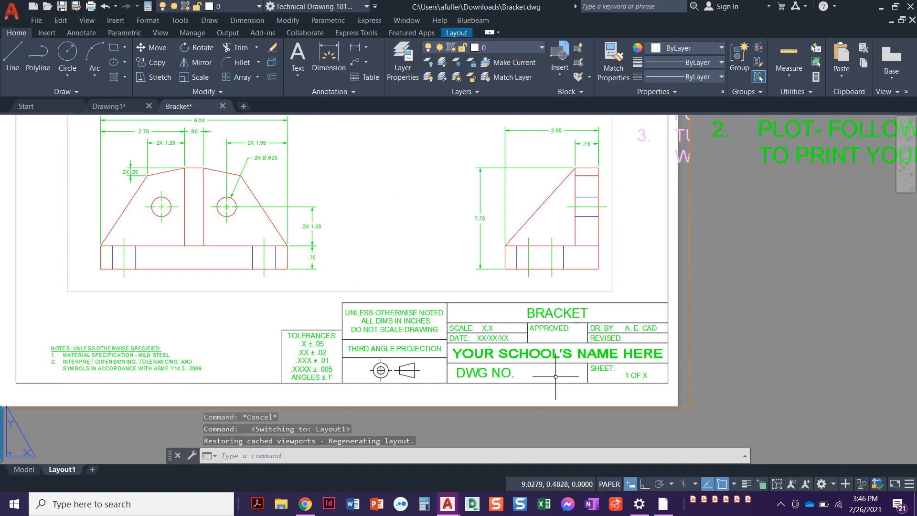
scroll(531, 355, up, 2)
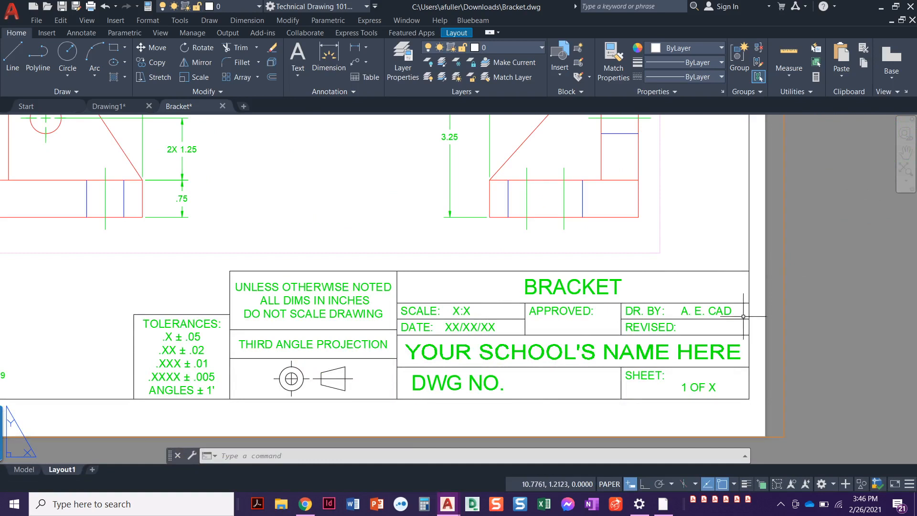
scroll(707, 397, down, 2)
scroll(698, 389, down, 2)
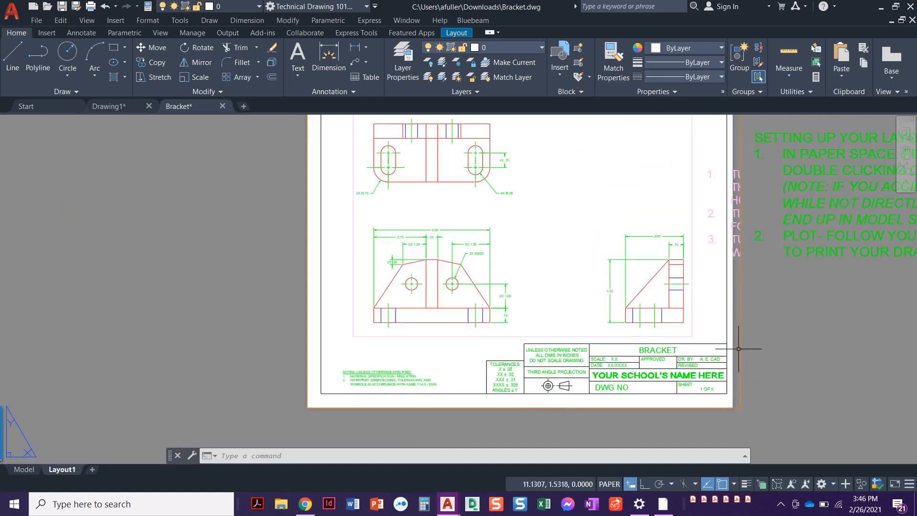
- Select the orange viewport border around the Bracket sheet to check its viewport properties, then deselect it
click(739, 348)
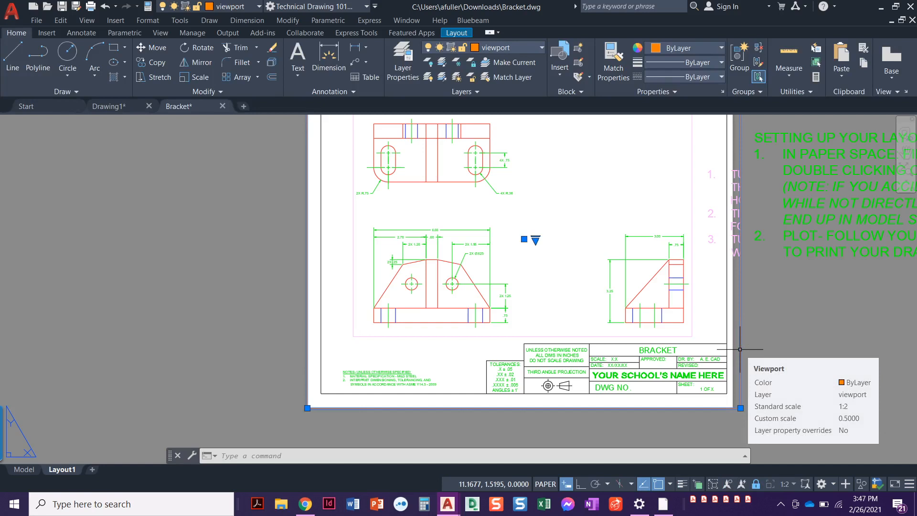
key(Escape)
key(Escape)
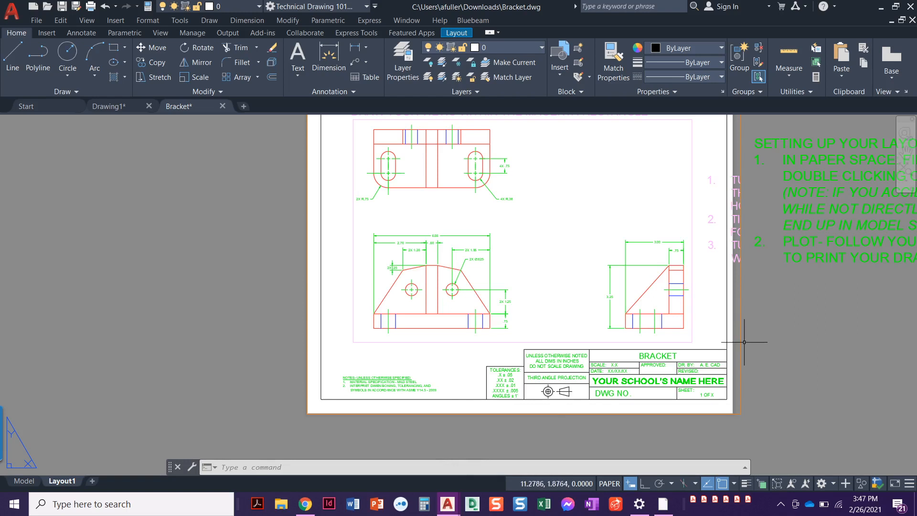
middle_drag(748, 364, 634, 380)
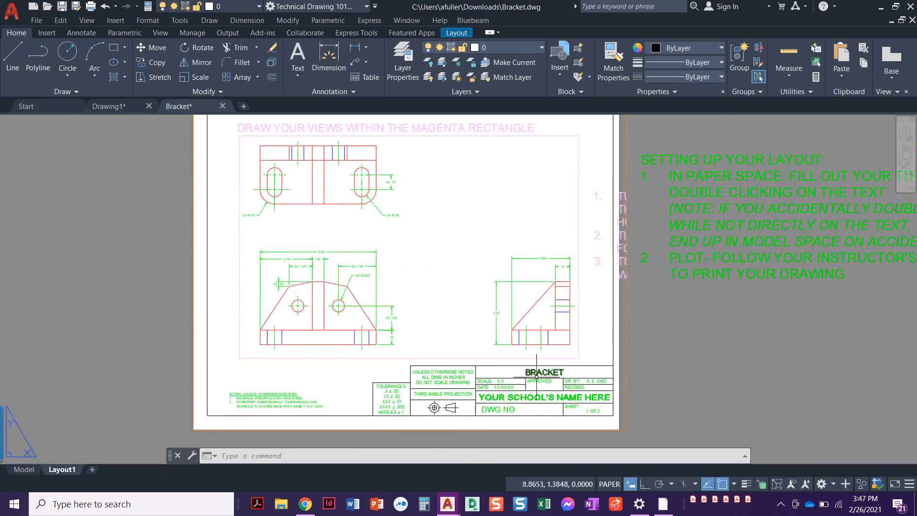
- Show the Bracket drawing's model space, then switch to the model space of Drawing1 with the face in view
click(19, 471)
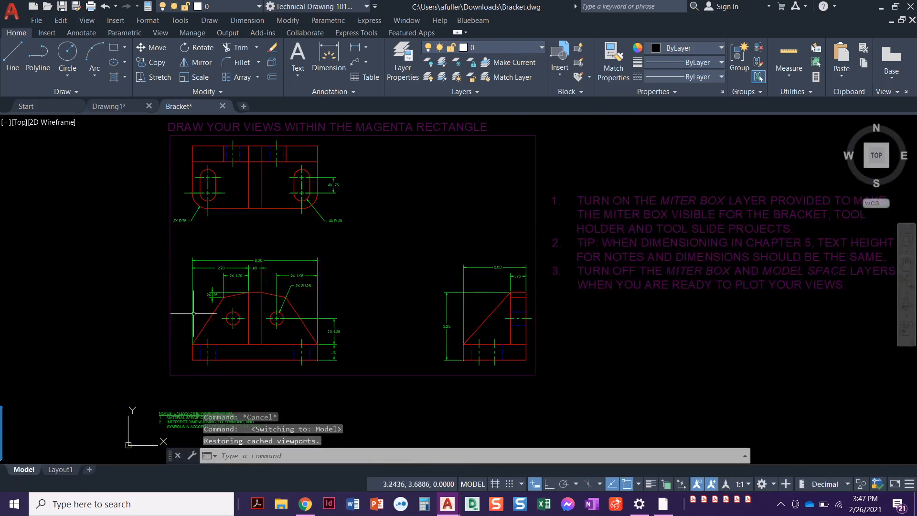
click(114, 106)
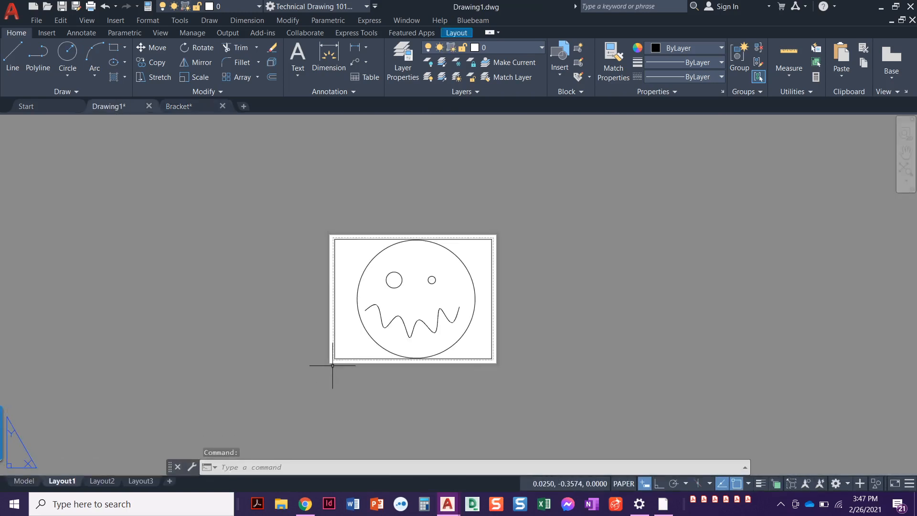
click(24, 481)
middle_drag(250, 199, 318, 188)
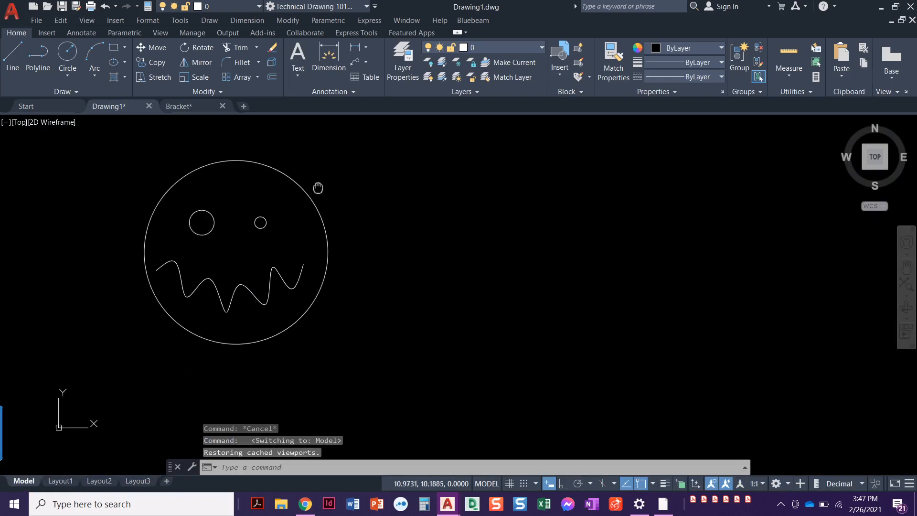
- Add single-line text reading THIS IS MODEL SPACE TEXT below the face, with height 0.2 and rotation 0
click(301, 79)
click(317, 120)
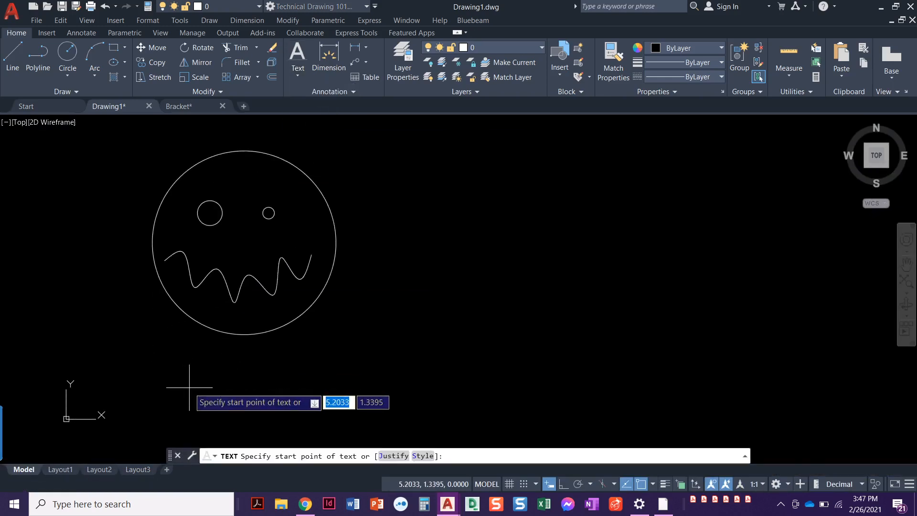
click(170, 352)
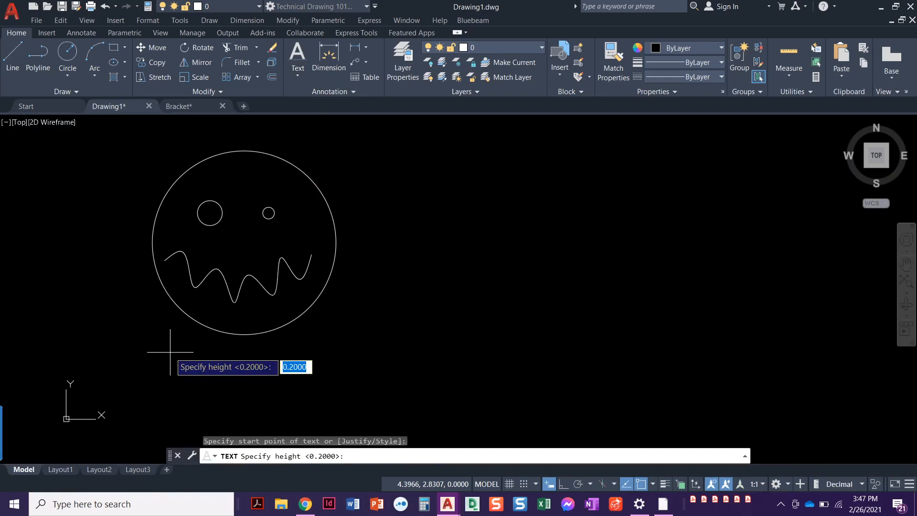
key(Return)
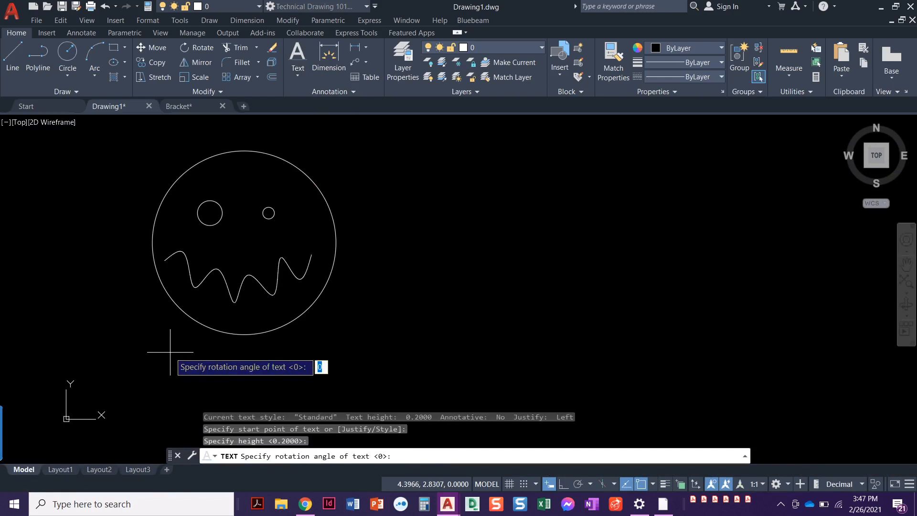
key(Return)
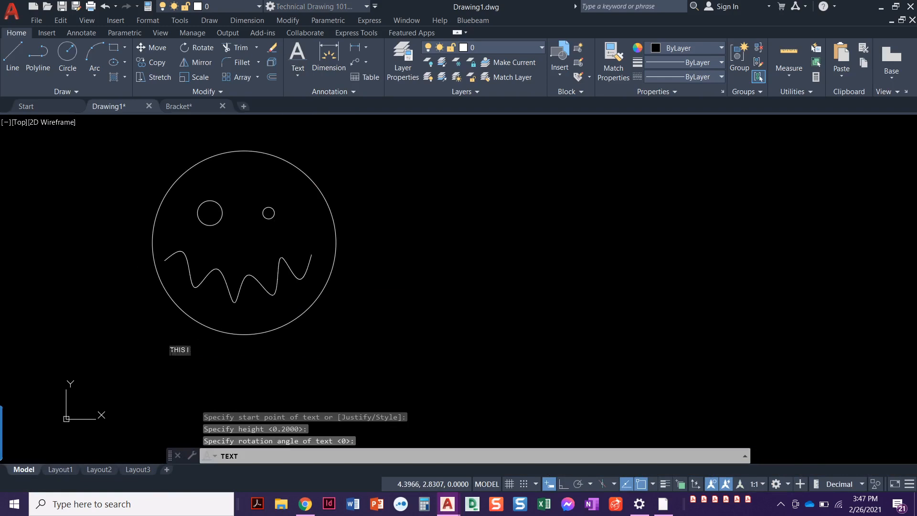
text(THIS IS MODEL SPACE TEXT)
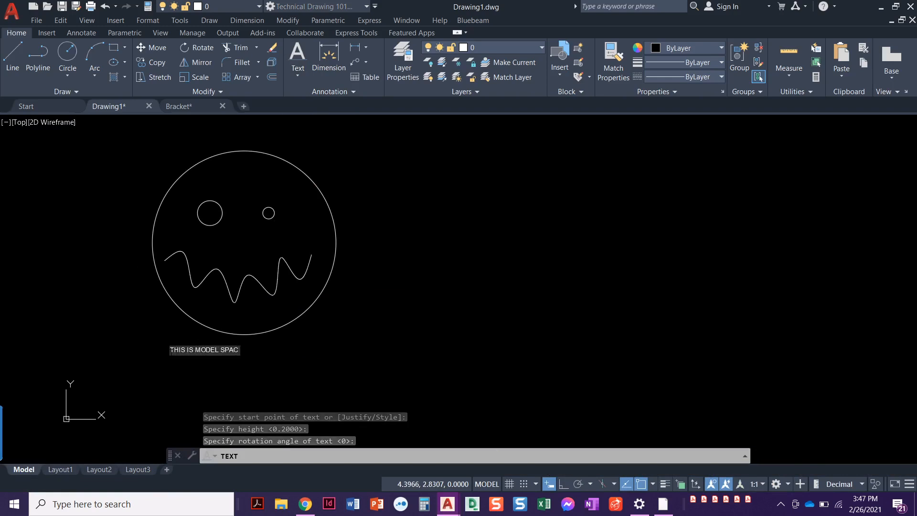
key(Return)
key(Return)
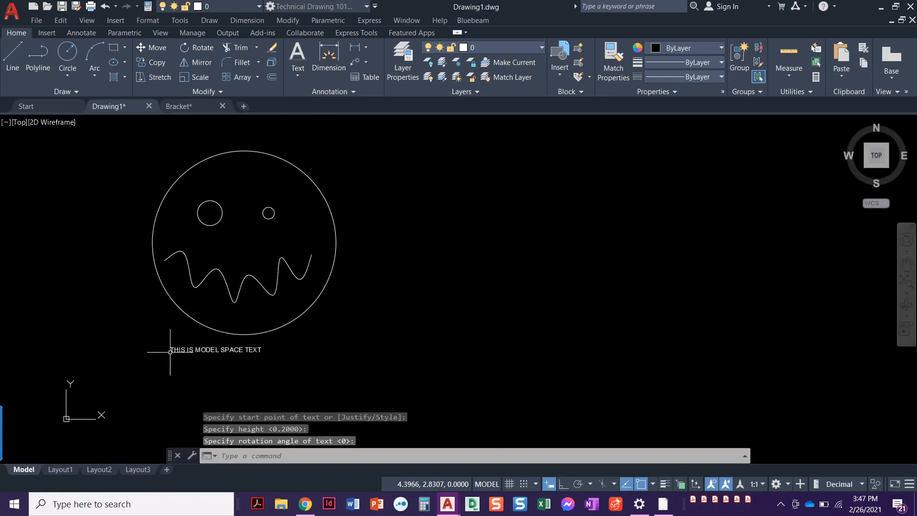
- Unlock the viewport in Drawing1's Layout1 and set its scale to 1:2
click(62, 471)
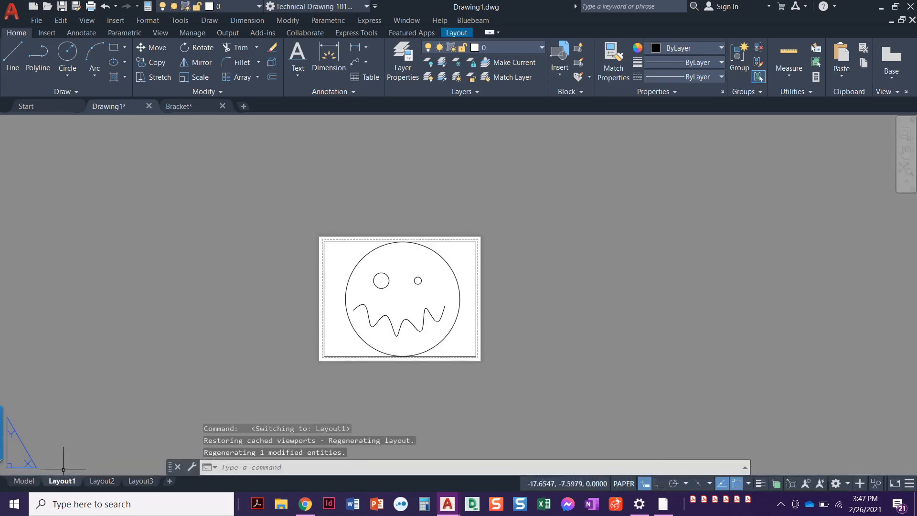
double_click(377, 338)
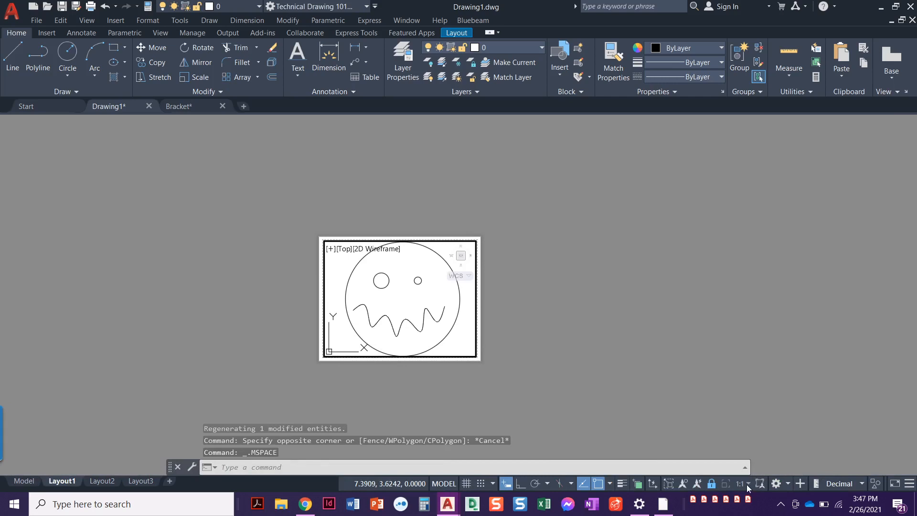
click(716, 485)
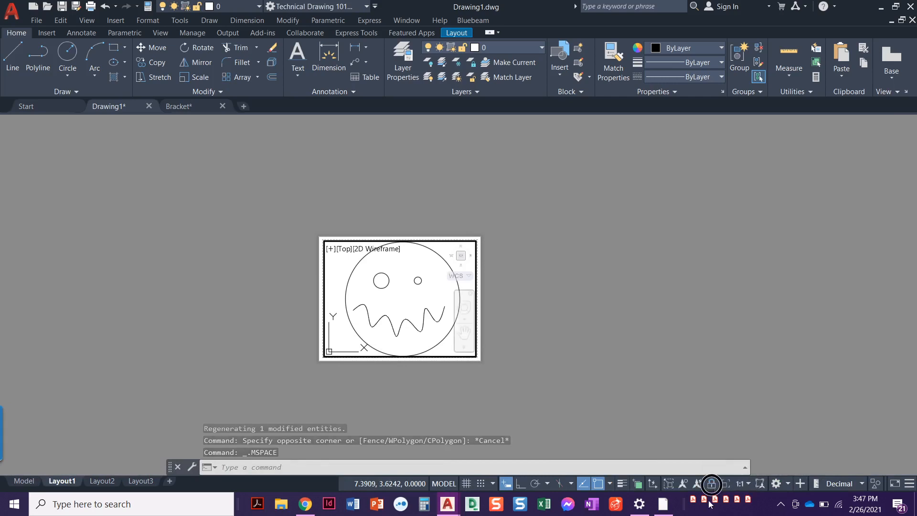
click(746, 487)
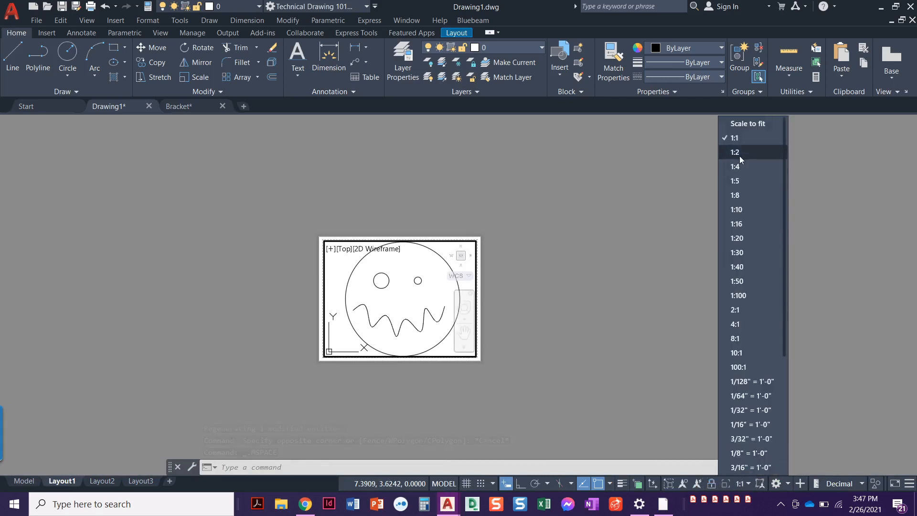
click(739, 142)
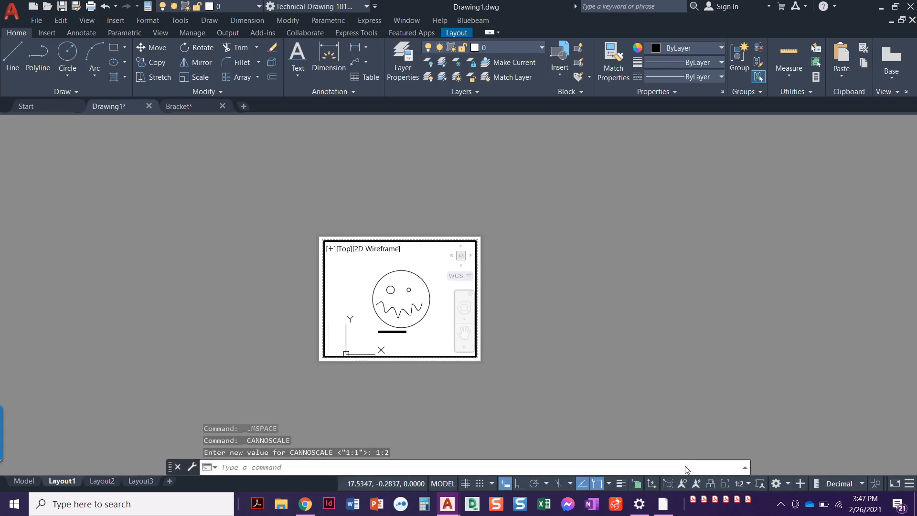
- Lock the viewport in Drawing1's Layout1 and return to paper space
click(710, 484)
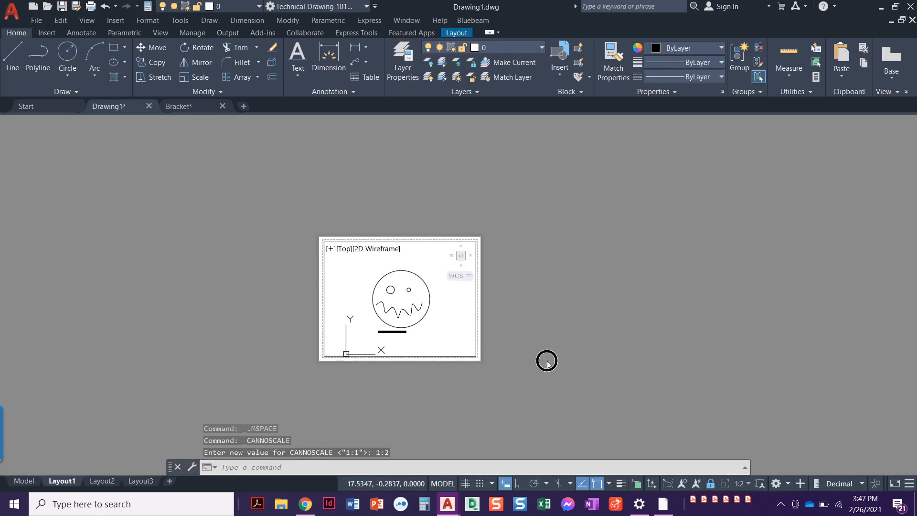
double_click(526, 368)
scroll(370, 329, up, 4)
middle_drag(371, 335, 399, 374)
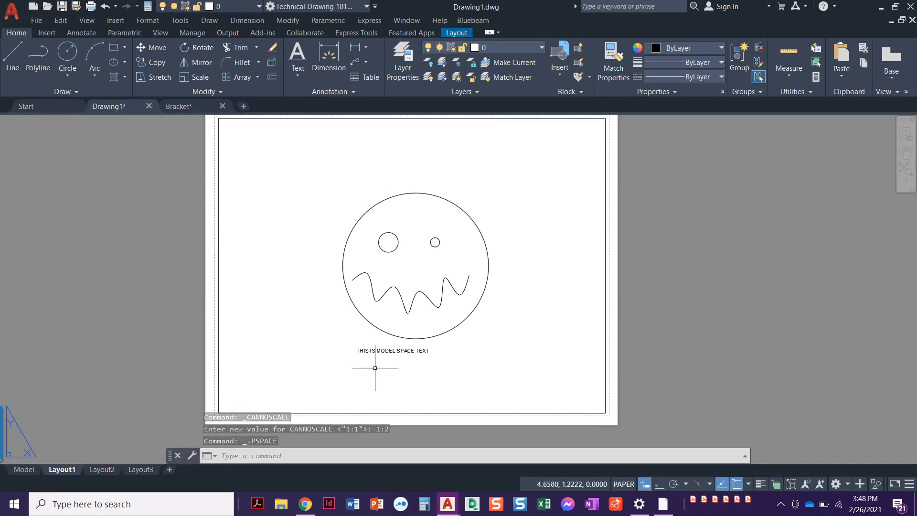
- Add single-line paper space text reading THIS IS PAPER SPACE TEXT below the model space text, with height 0.2 and rotation 0
click(295, 76)
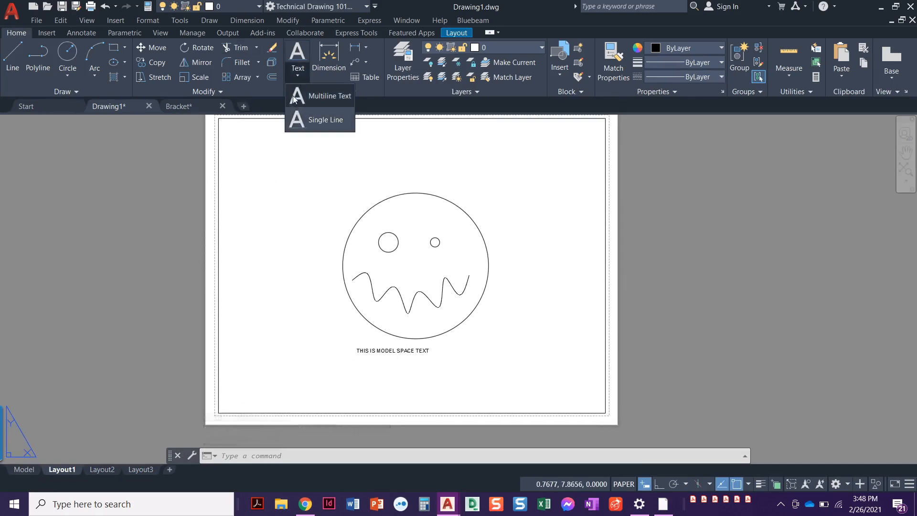
click(314, 120)
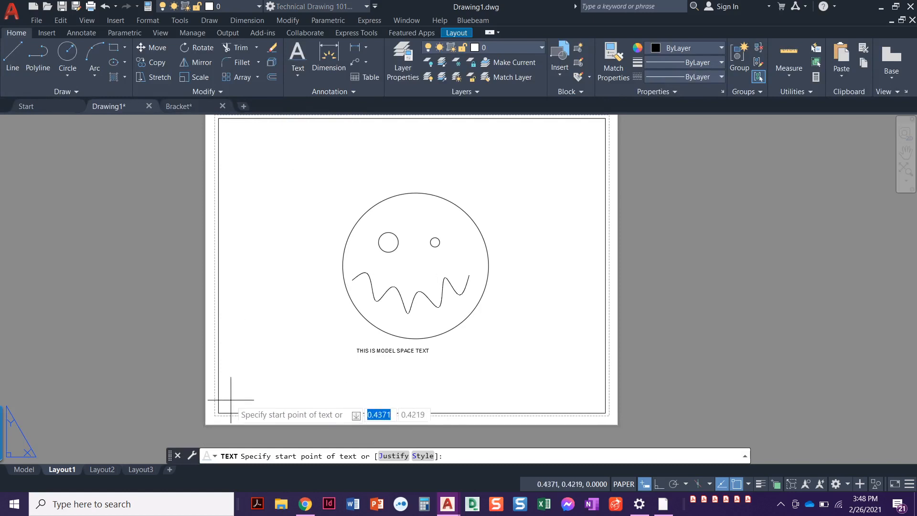
click(253, 396)
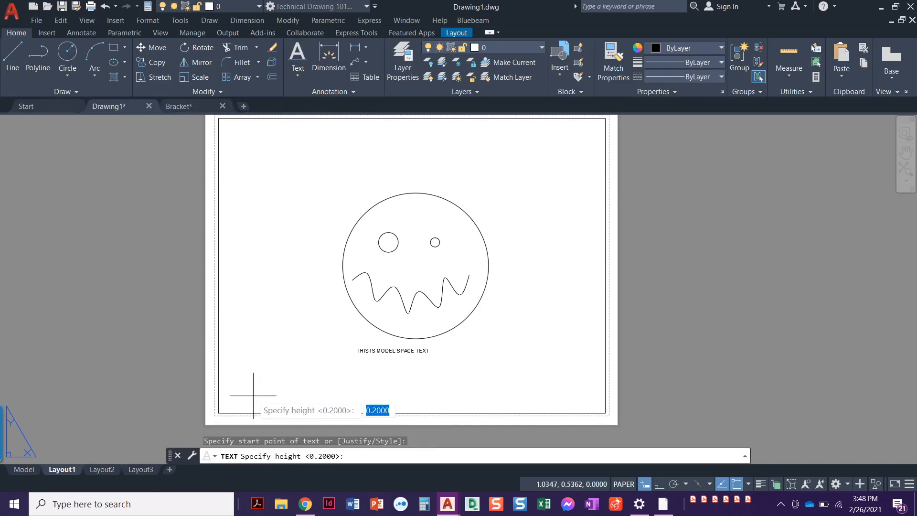
key(Return)
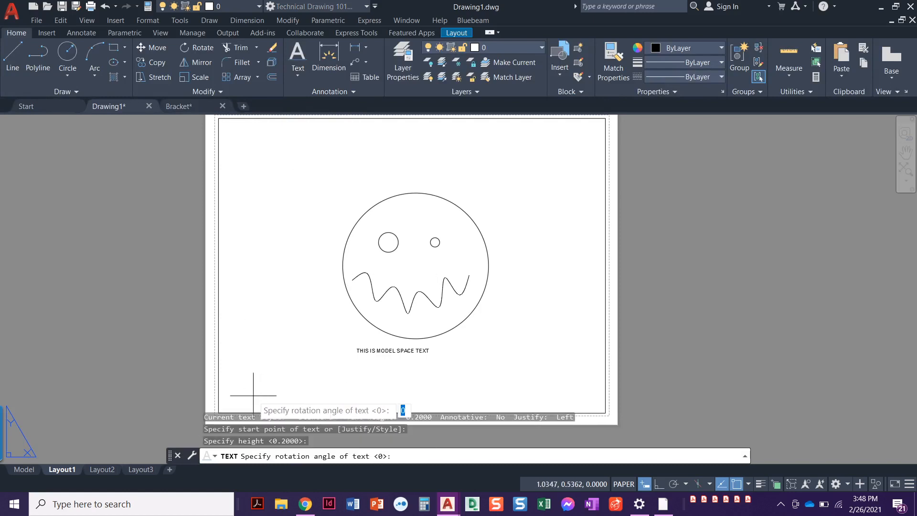
key(Return)
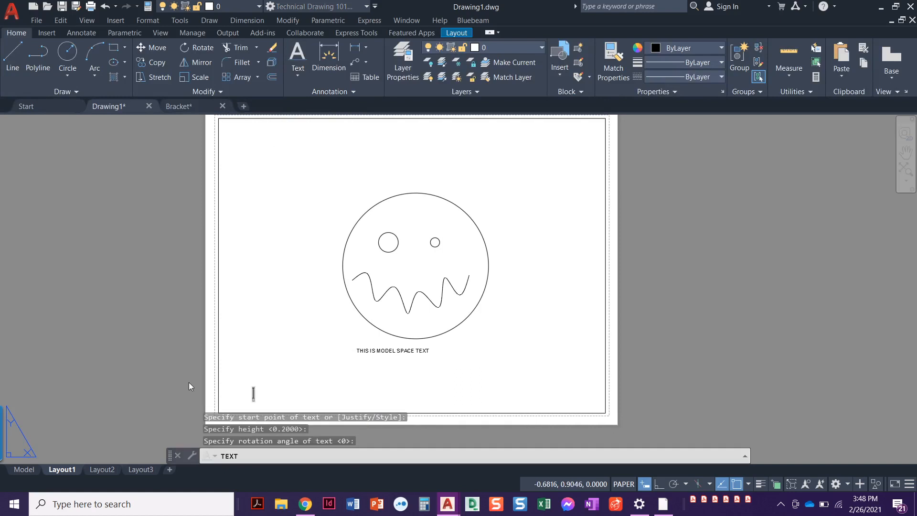
text(THIS IS PAPER SPACE TEXT)
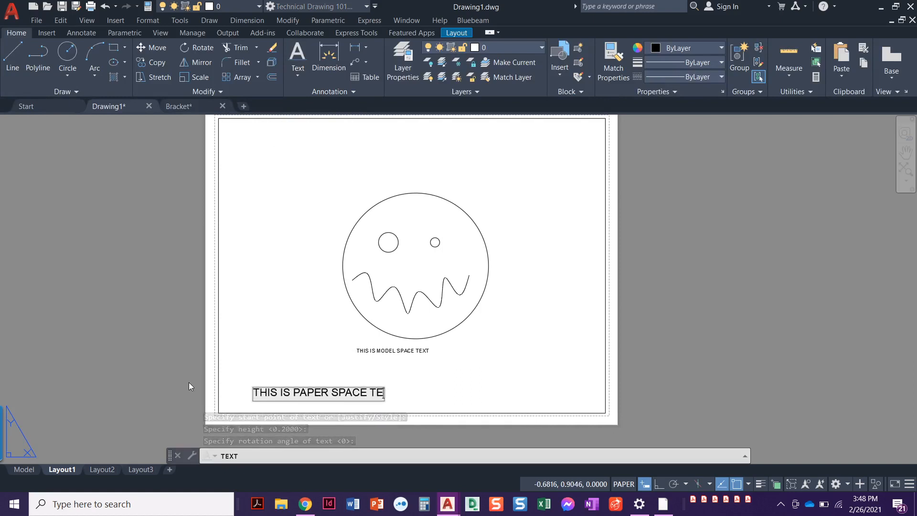
key(Return)
key(Return)
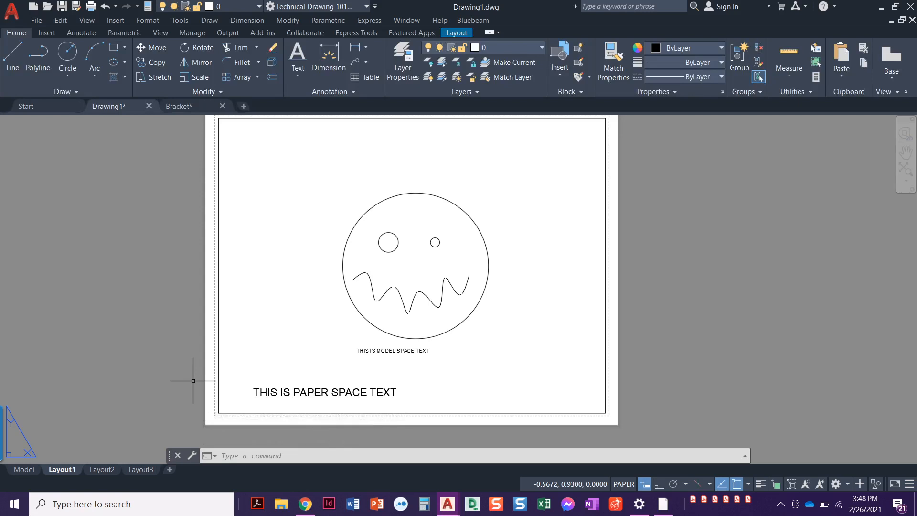
- Activate and unlock the viewport, set its scale to 1:1, and align the model space text just above the paper space text
double_click(348, 373)
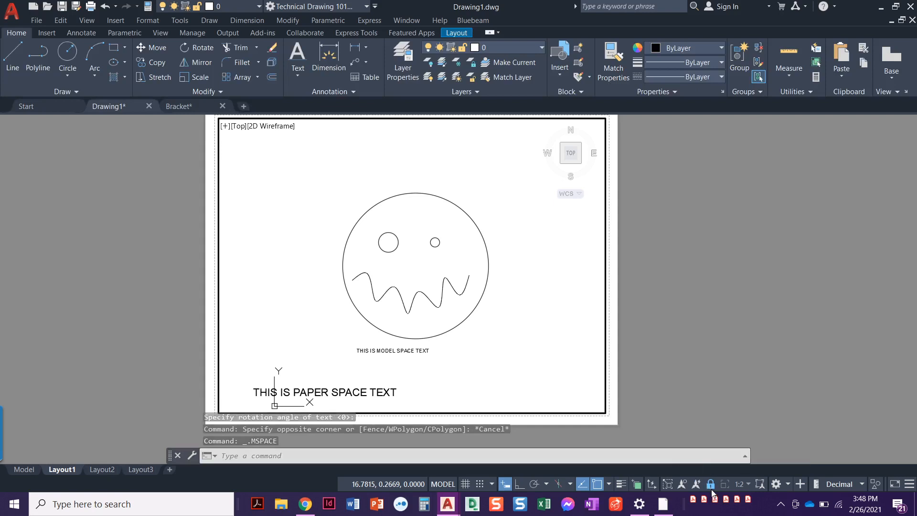
click(740, 484)
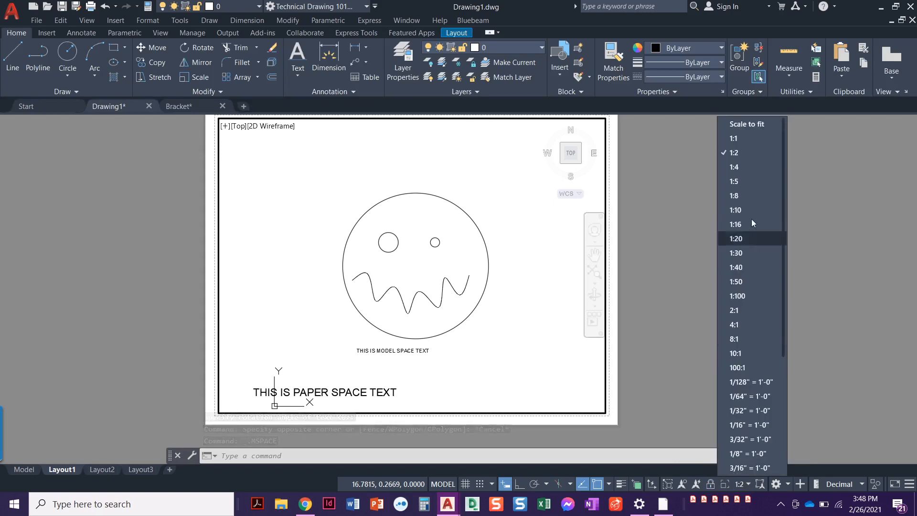
click(747, 138)
mouse_move(403, 367)
middle_down()
mouse_move(406, 338)
mouse_move(379, 307)
mouse_move(362, 314)
middle_up()
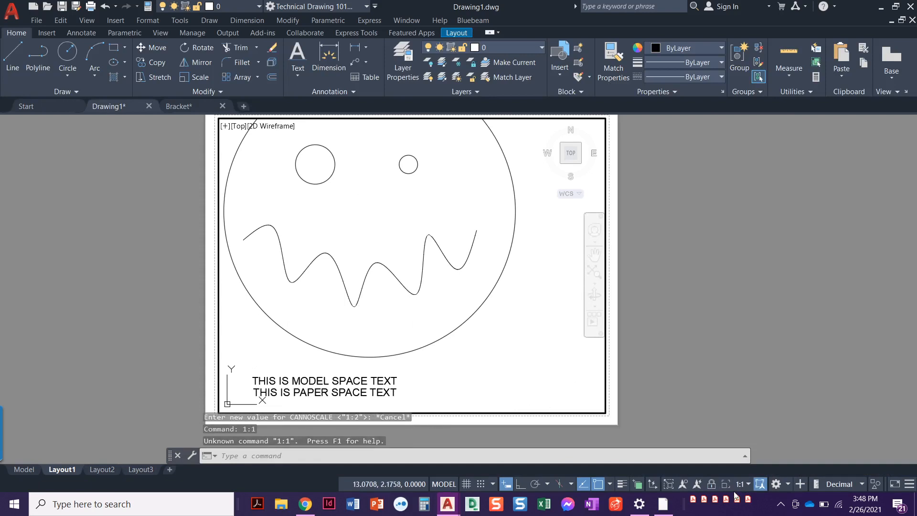
- Change the viewport scale to 1:2 for comparison, and finally reduce it to 1:10
click(740, 484)
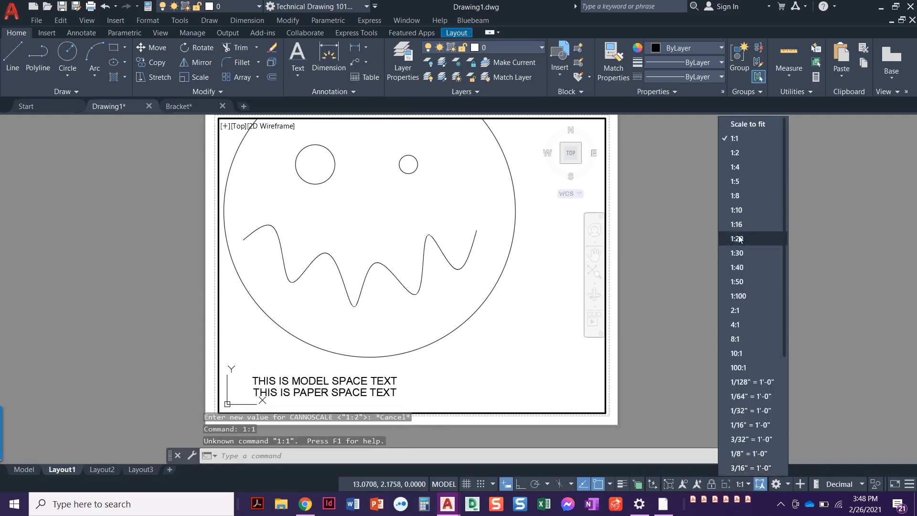
click(735, 153)
middle_drag(353, 332, 356, 338)
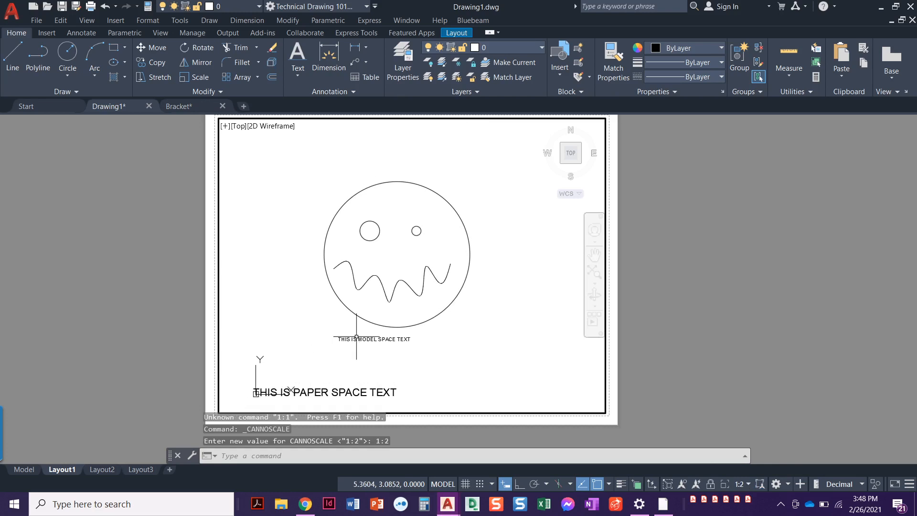
click(749, 483)
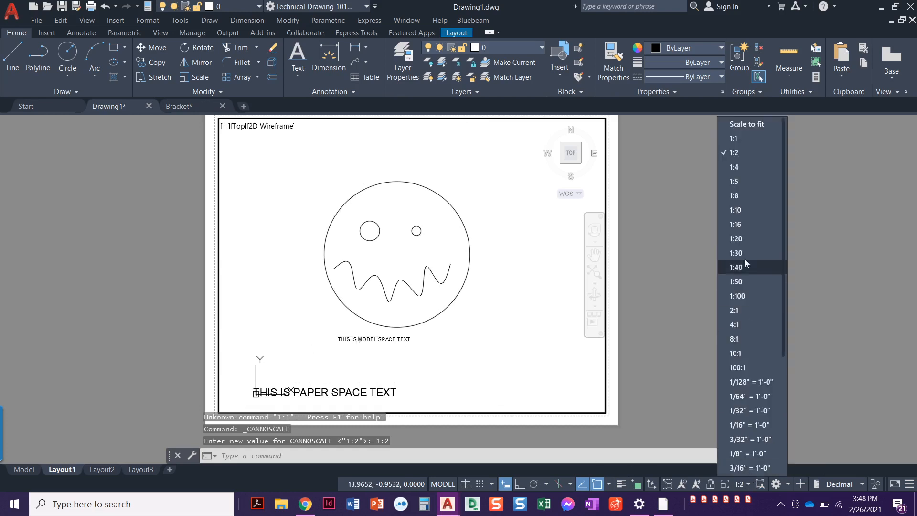
click(740, 211)
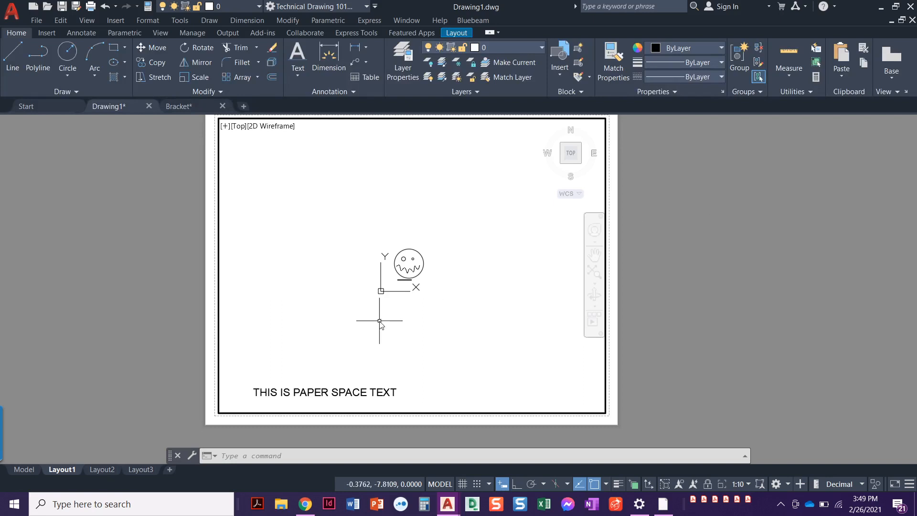
- Open the Bracket drawing's Layout1 and activate model space inside its viewport
click(186, 106)
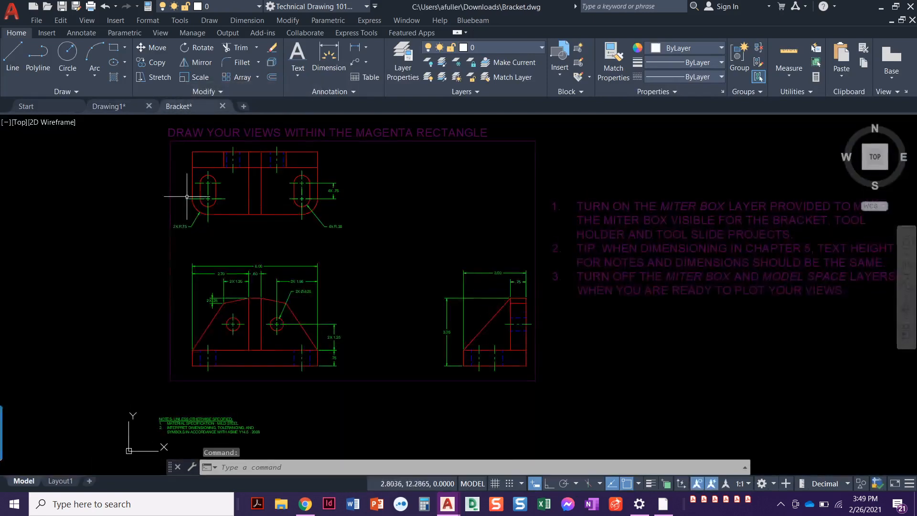
click(62, 481)
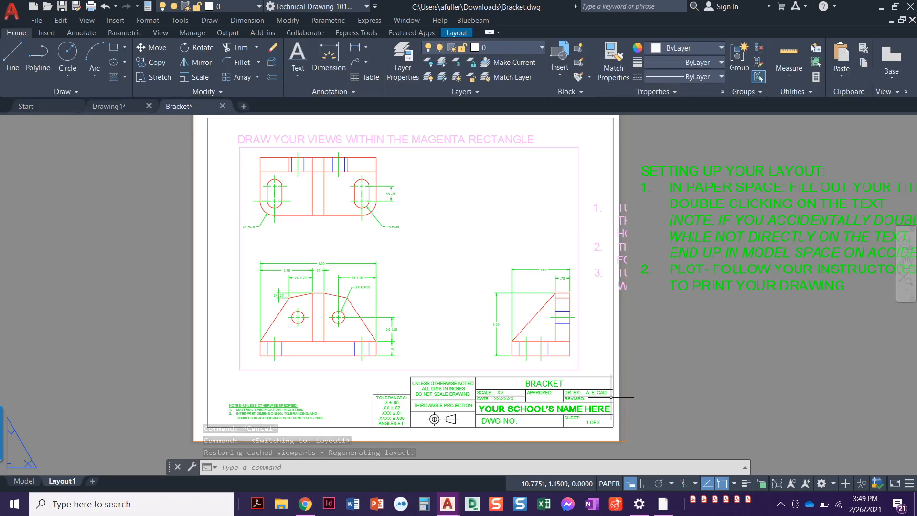
click(592, 321)
double_click(593, 321)
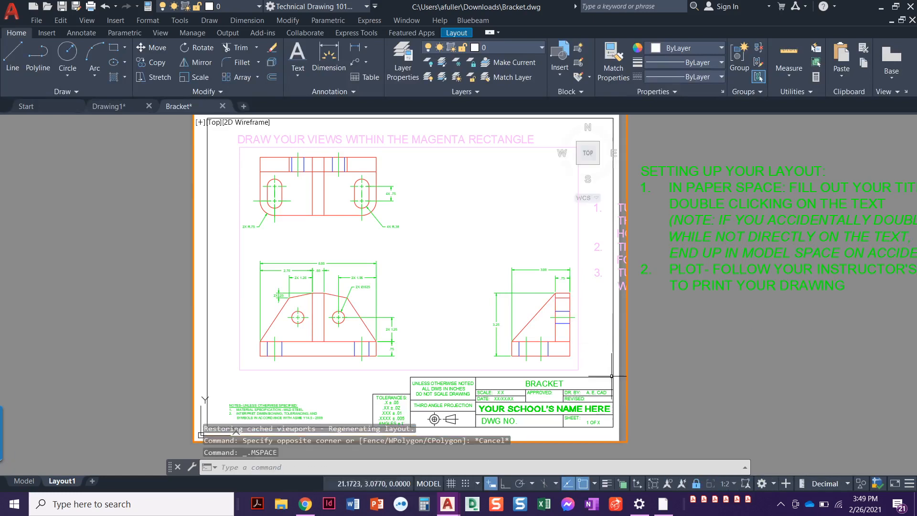
- Unlock the Bracket viewport, set its scale to 1:10, and select its border from paper space
click(734, 484)
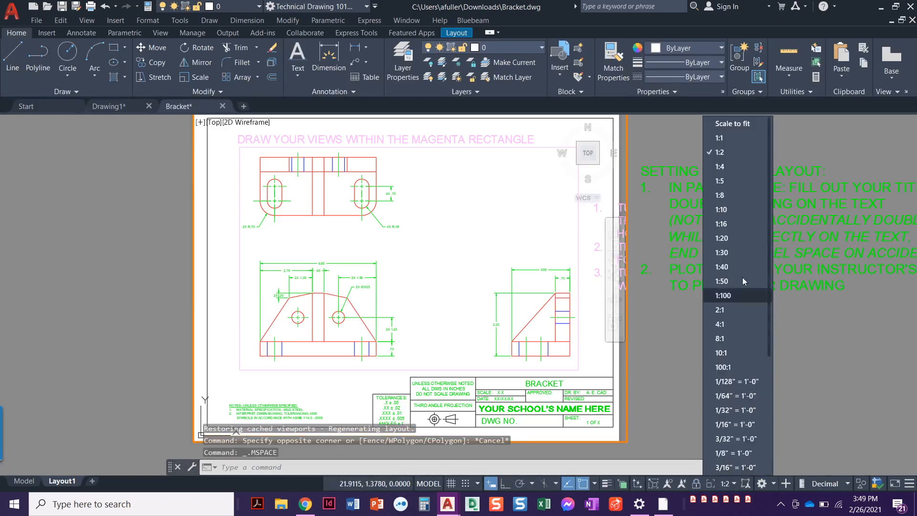
click(732, 210)
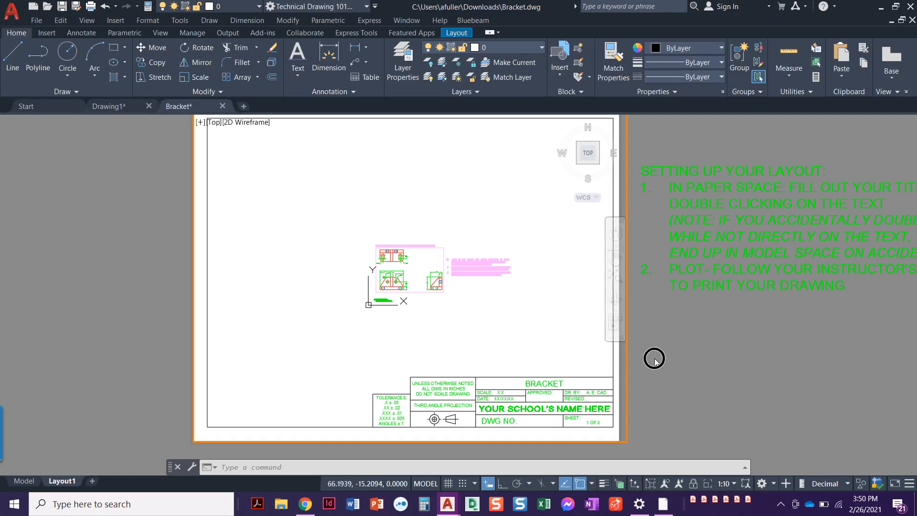
double_click(628, 372)
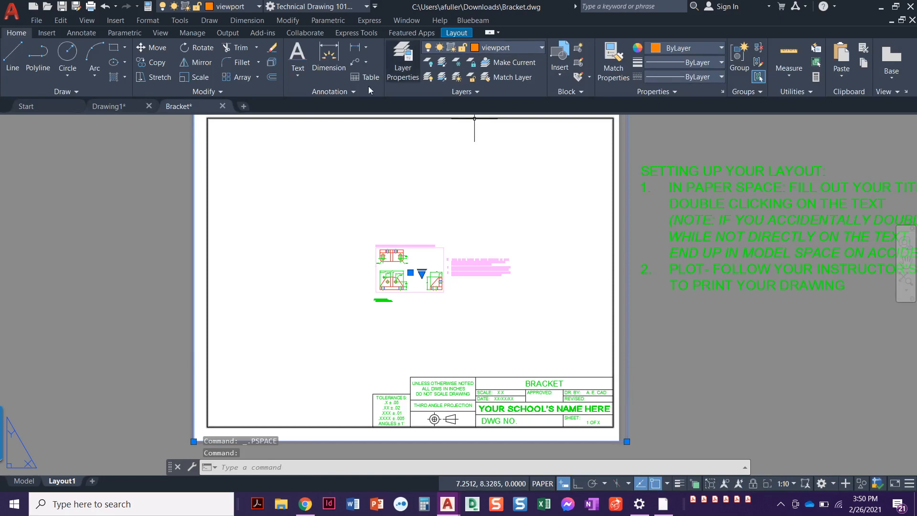
- Return to Drawing1, switch Layout1 to paper space, and create a new layer named VIEWPORT
click(117, 106)
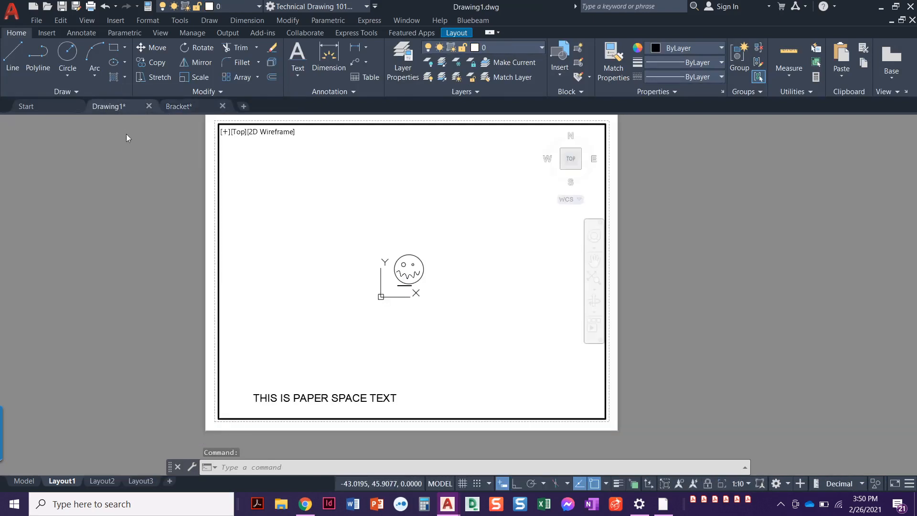
double_click(147, 187)
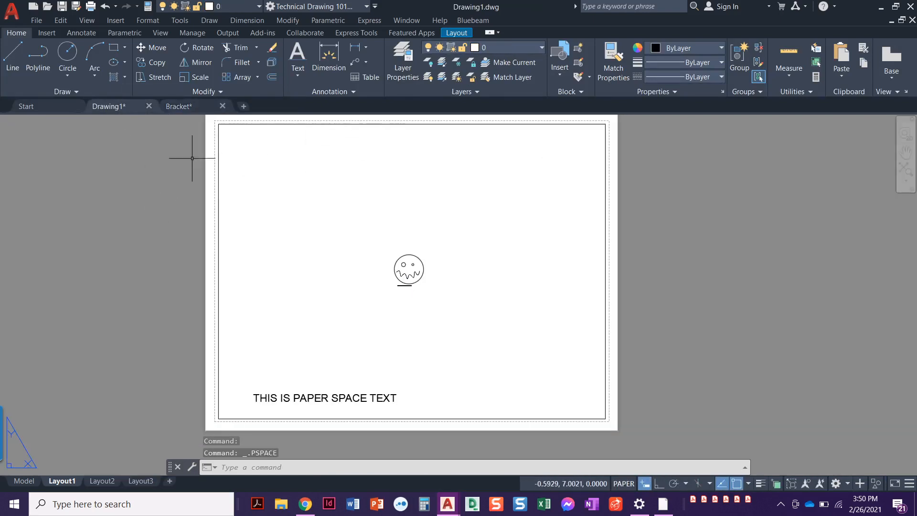
click(397, 56)
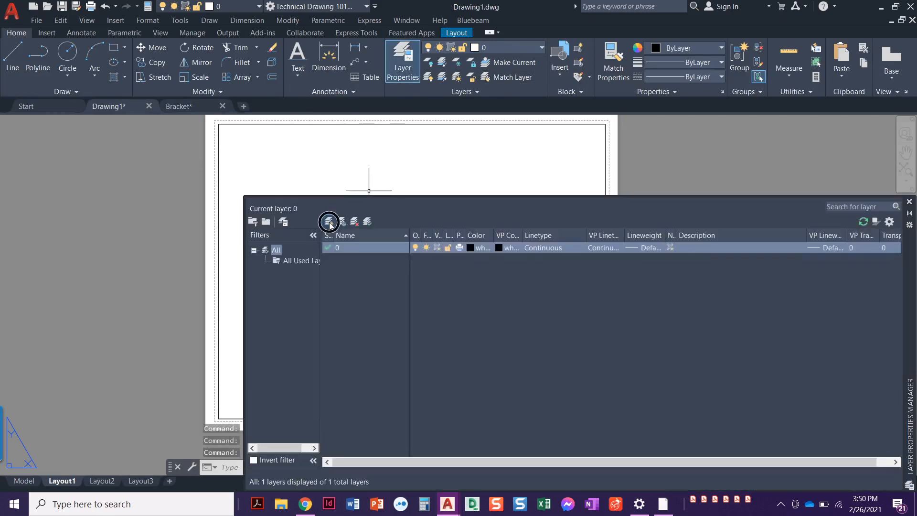
click(329, 222)
text(vIEWPOR)
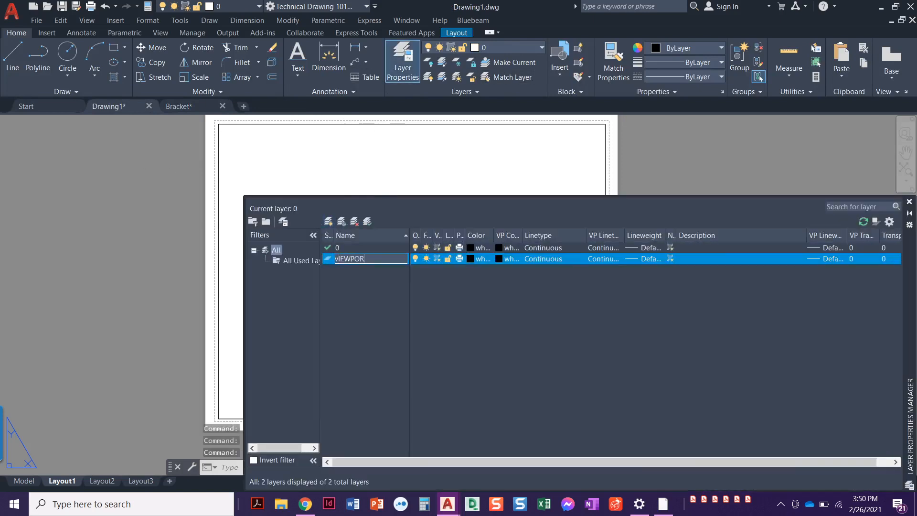
key(BackSpace)
key(BackSpace)
key(BackSpace)
key(BackSpace)
key(BackSpace)
key(BackSpace)
text(VIEWPORT)
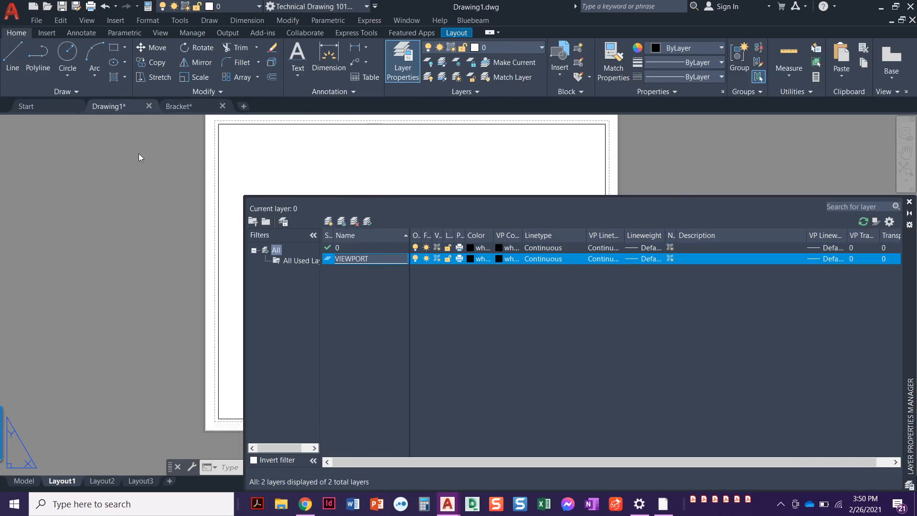
- Set the VIEWPORT layer's color to orange (index 30), make it non-plotting, and close the layer manager
click(470, 262)
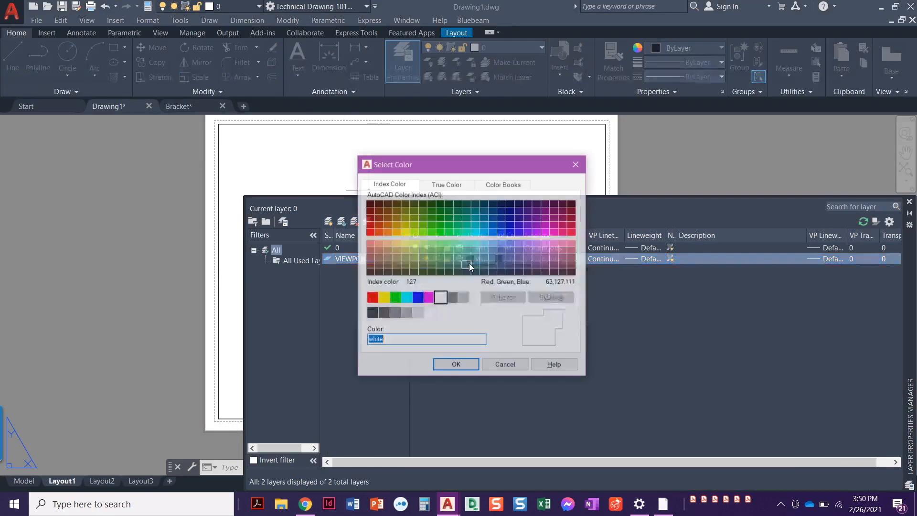
click(387, 231)
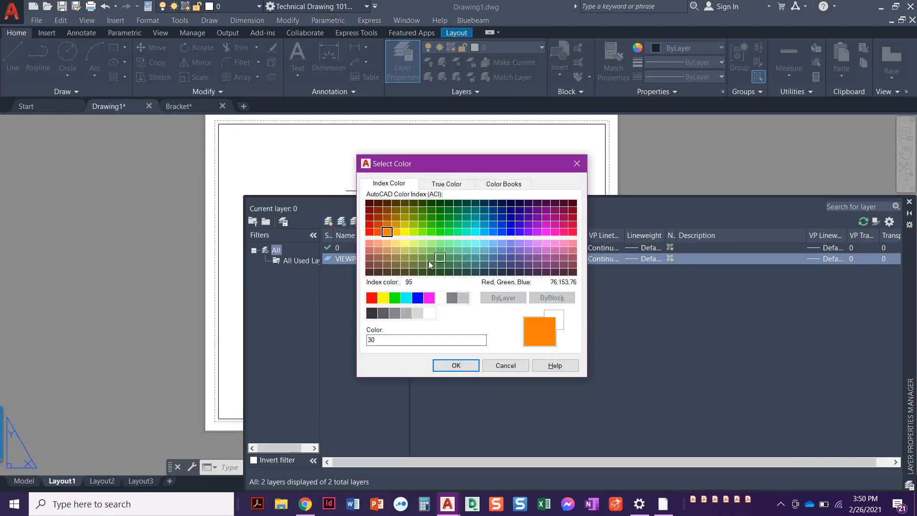
click(443, 366)
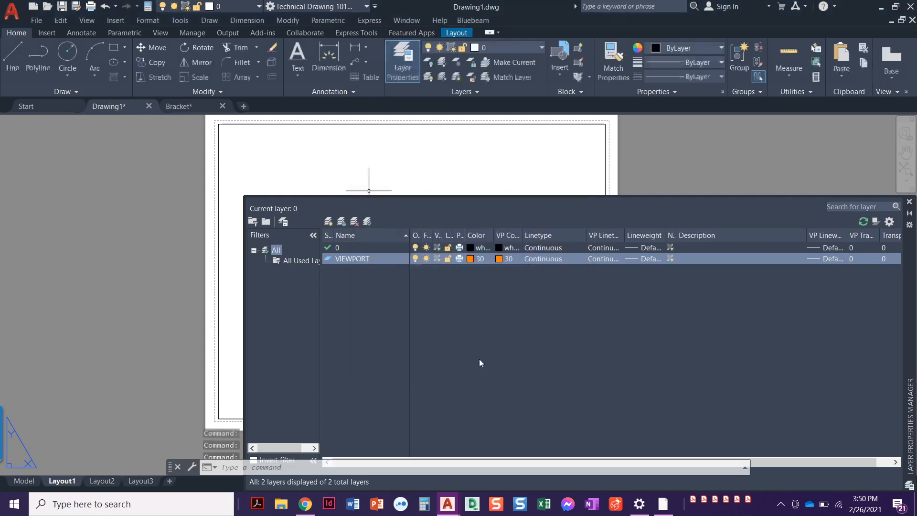
click(460, 259)
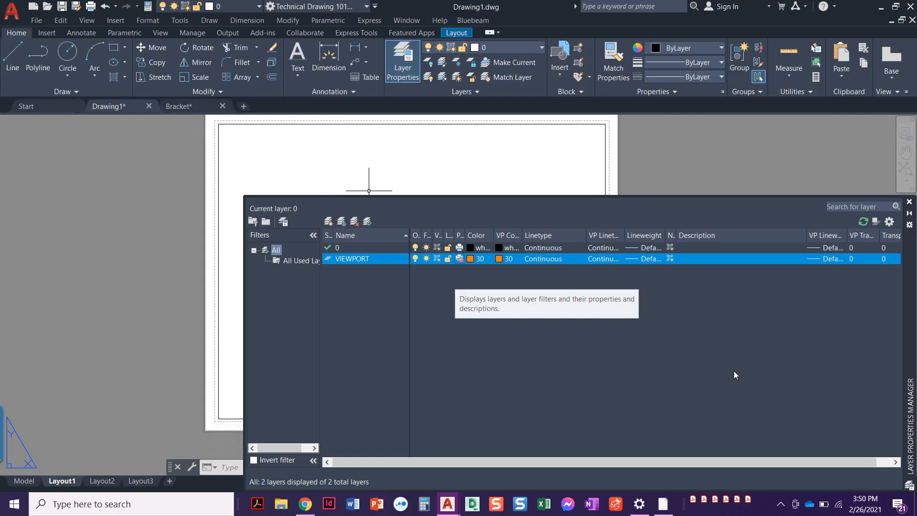
click(458, 256)
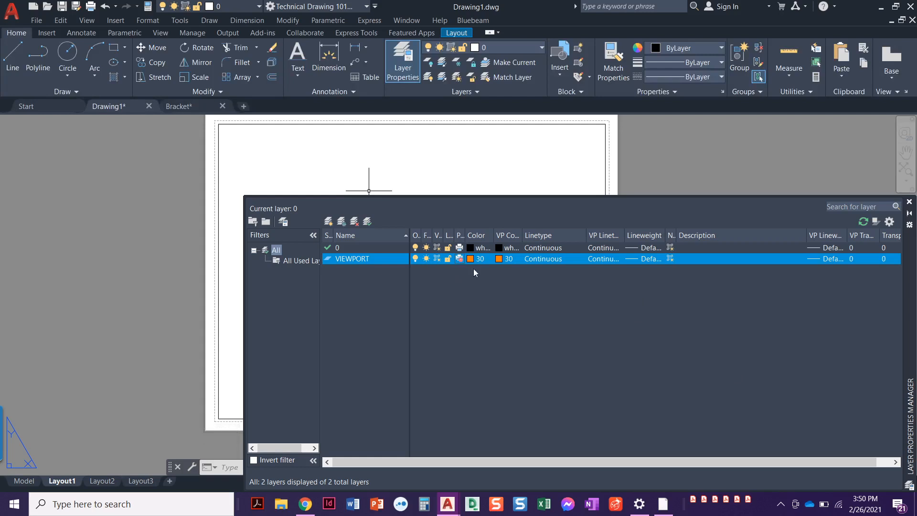
click(909, 202)
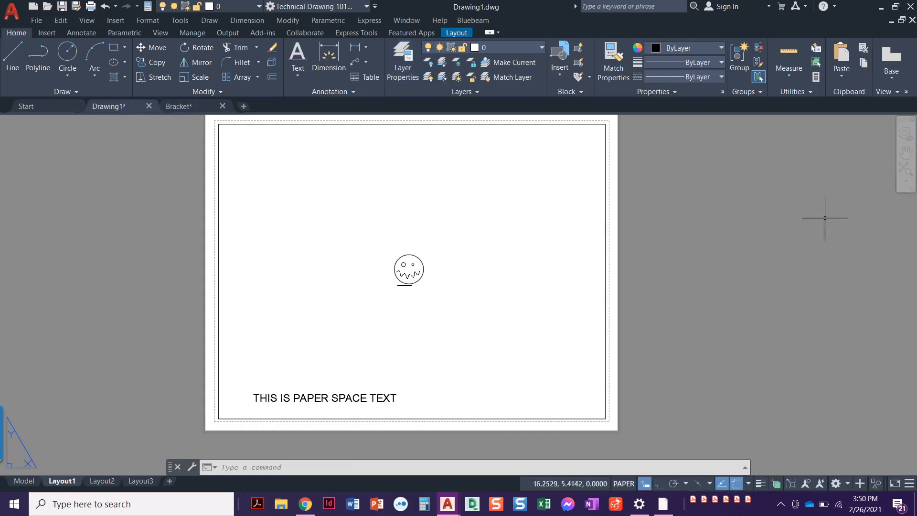
click(513, 49)
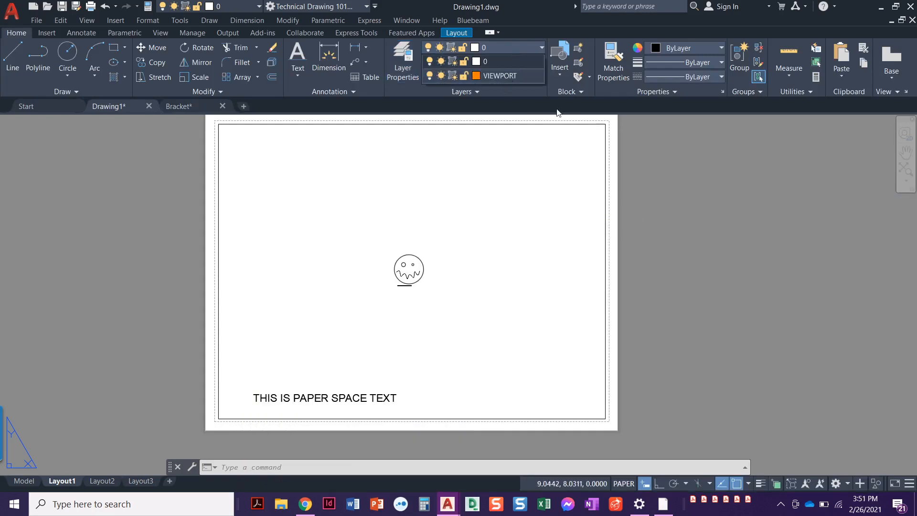
click(674, 210)
key(Escape)
key(Escape)
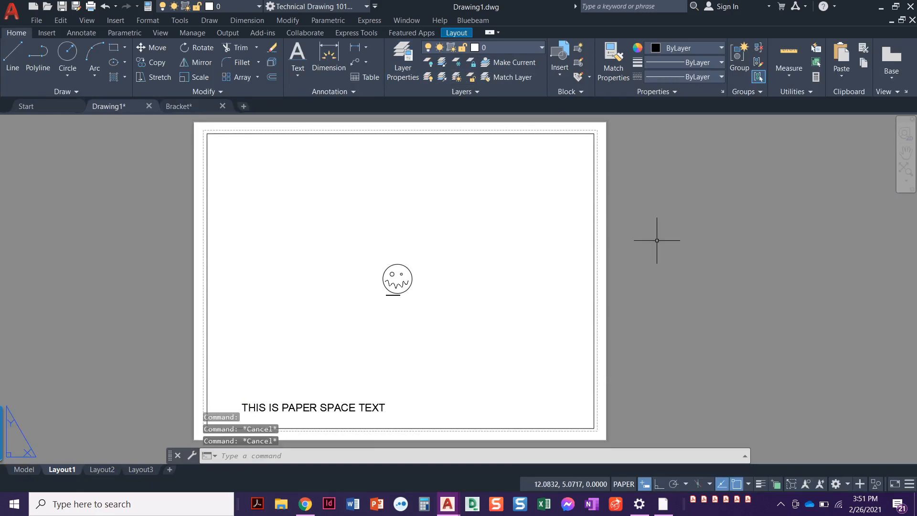
- Preview the plot of Layout1 with the Adobe PDF plotter, and leave the plot setup without plotting
key(ctrl+p)
click(343, 163)
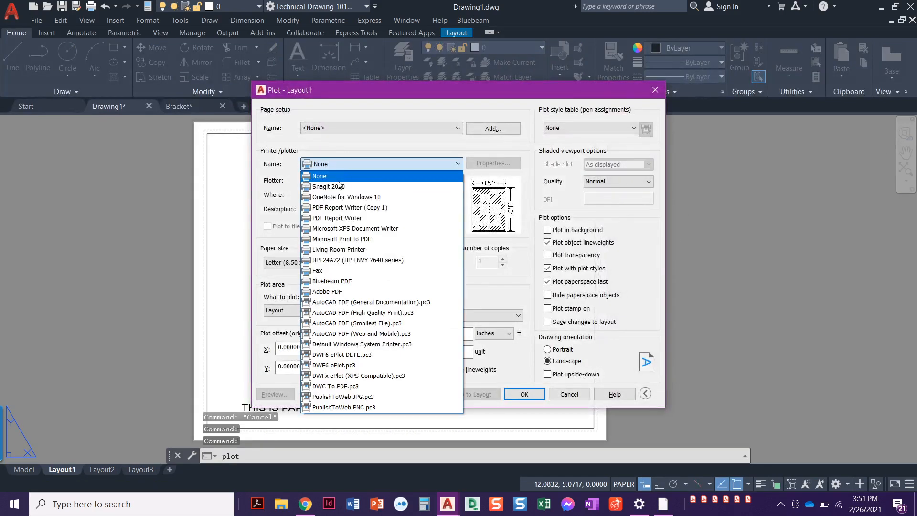
click(330, 291)
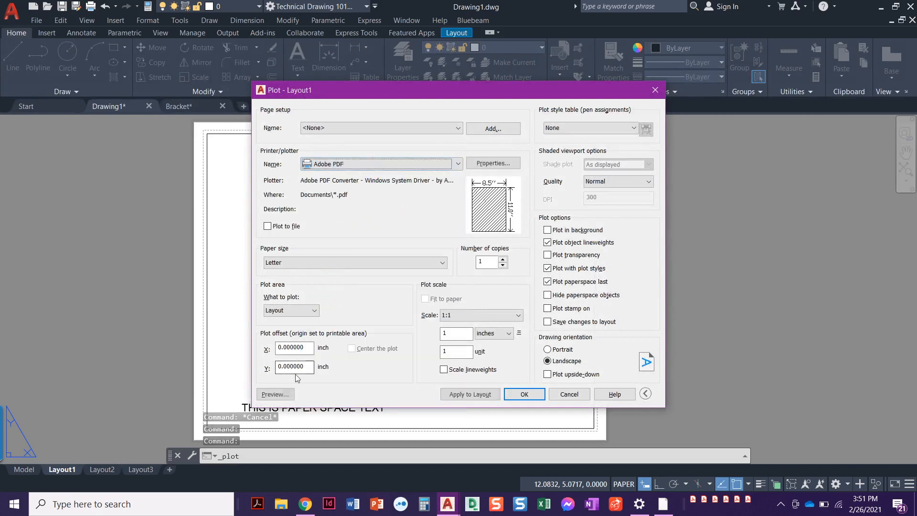
click(275, 394)
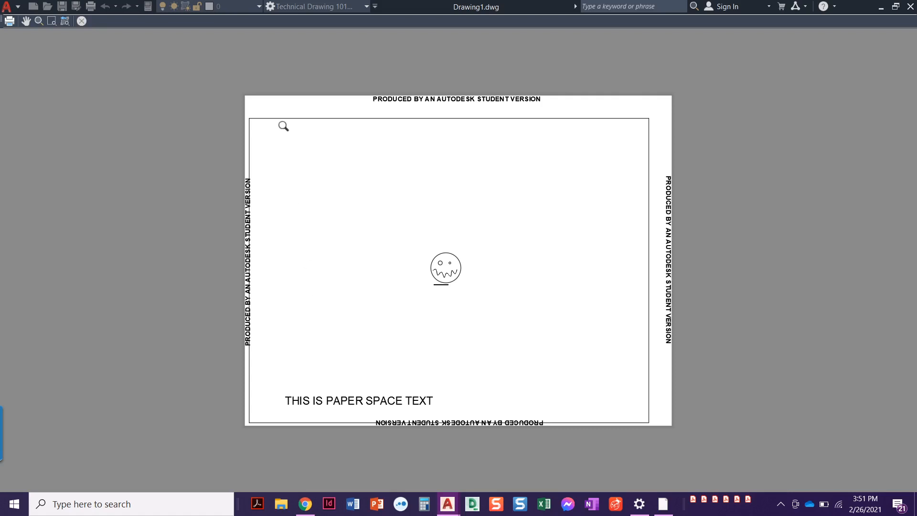
key(Escape)
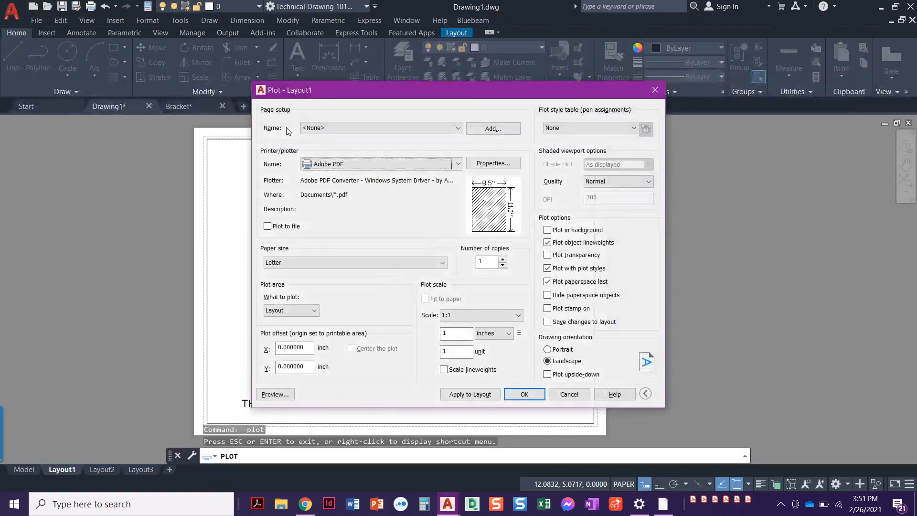
key(Escape)
- Move the Layout1 viewport border onto the VIEWPORT layer and clear the selection
click(305, 134)
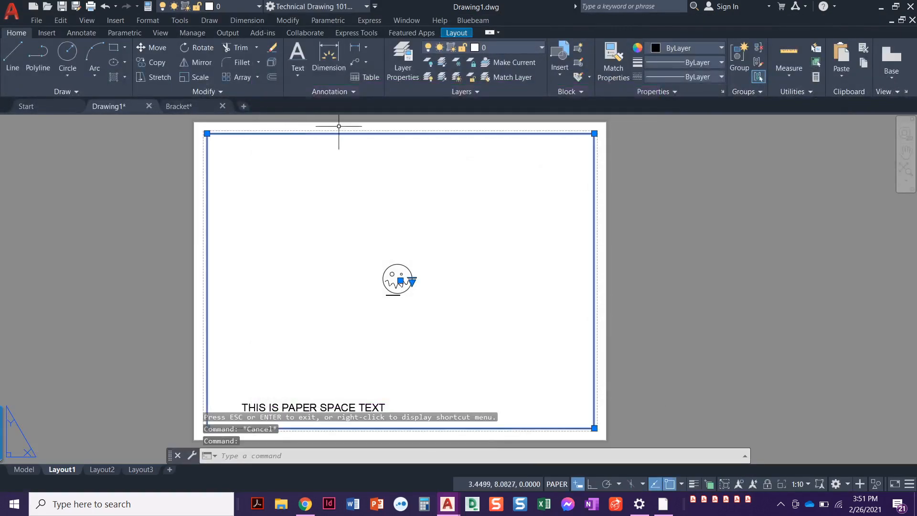
click(527, 47)
click(508, 77)
click(494, 134)
key(Escape)
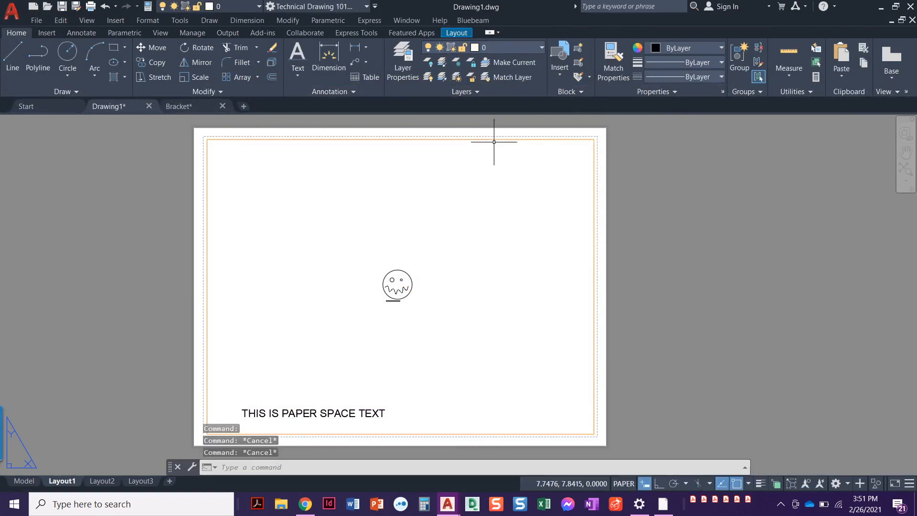
- Preview the Layout1 plot again with Adobe PDF to check the viewport border, and exit without plotting
key(ctrl+p)
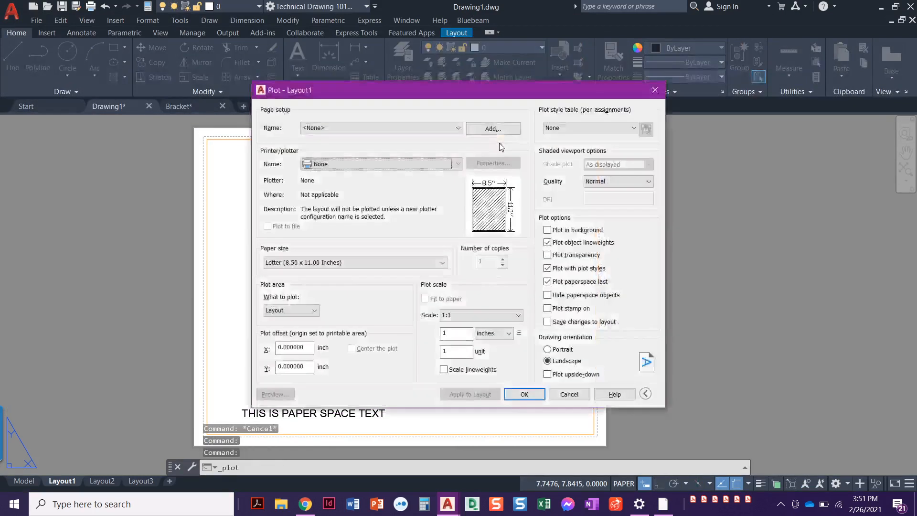
click(405, 162)
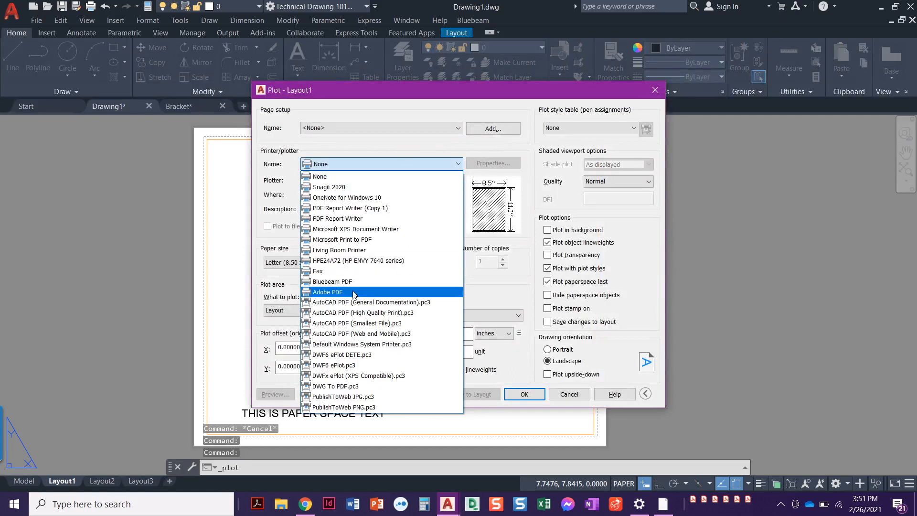
click(348, 234)
click(276, 394)
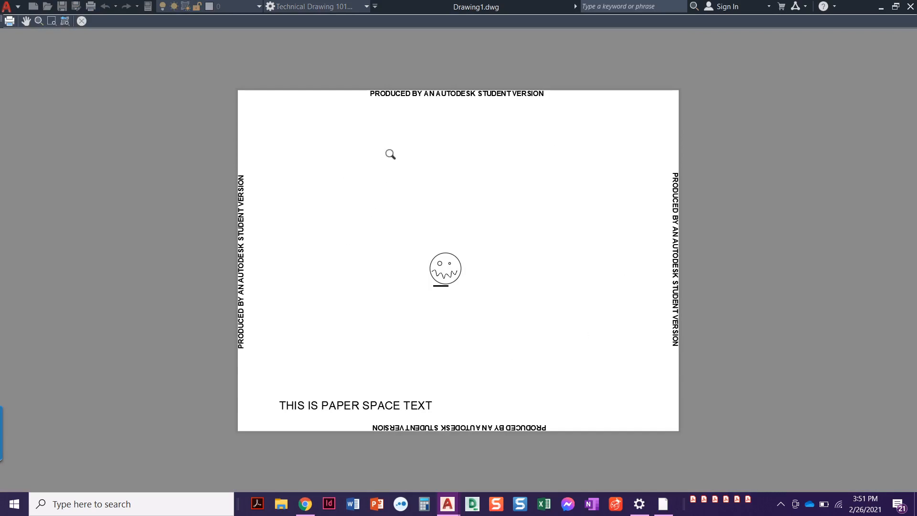
key(Escape)
key(Escape)
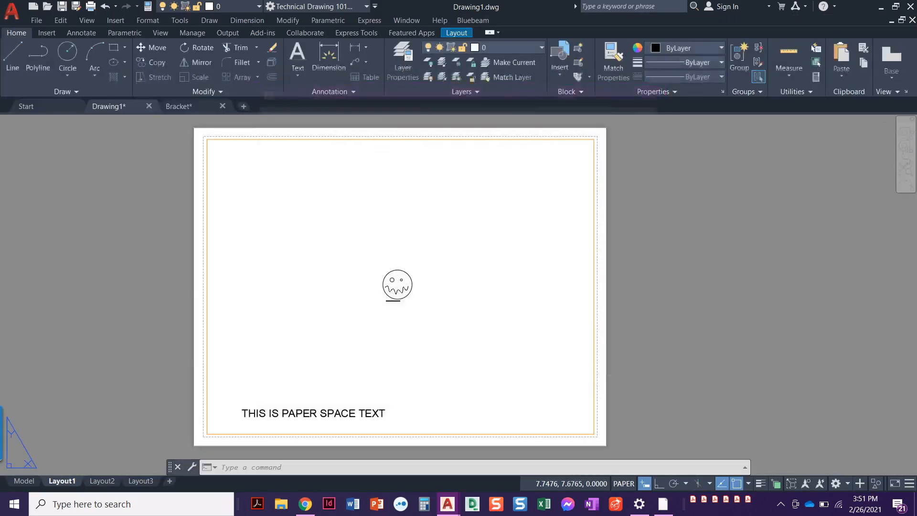
- Create a new layer named MORNING FACE based on the VIEWPORT layer, set its color to green, and close the layer manager
click(406, 55)
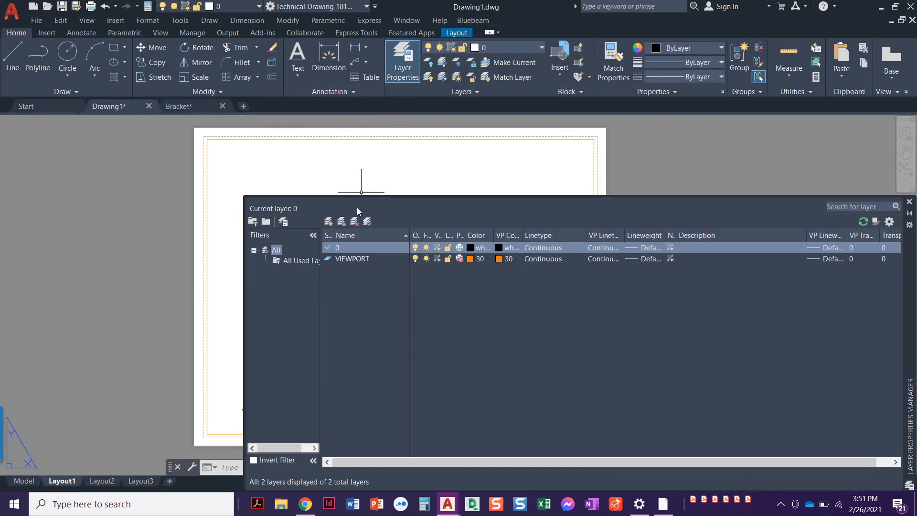
click(344, 259)
click(329, 221)
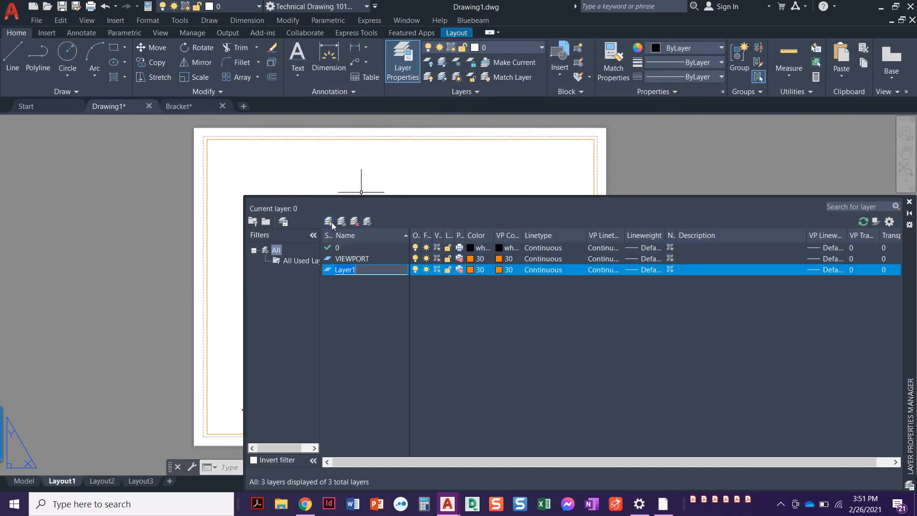
text(MORNING FACE)
click(469, 270)
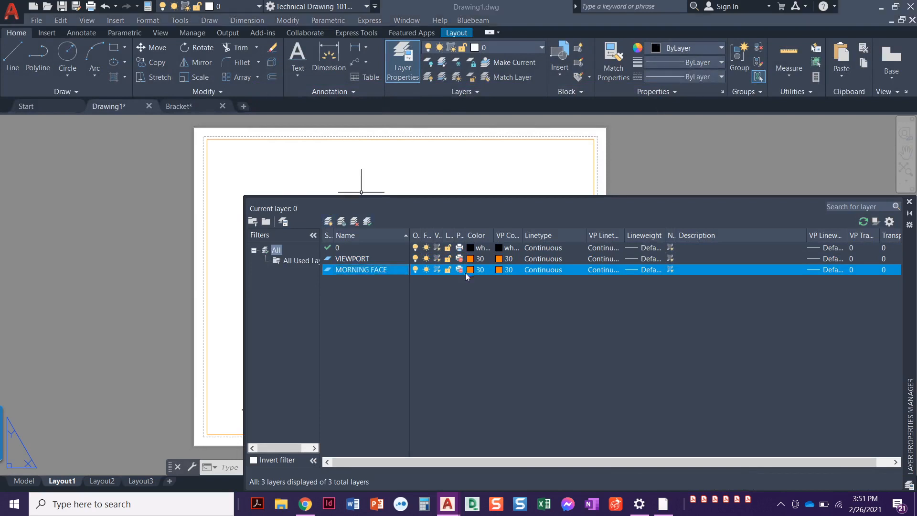
click(394, 297)
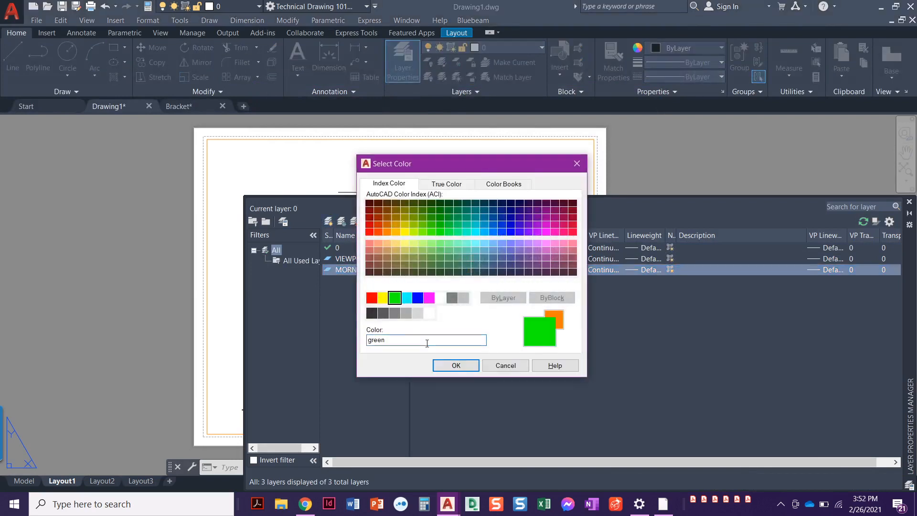
click(456, 365)
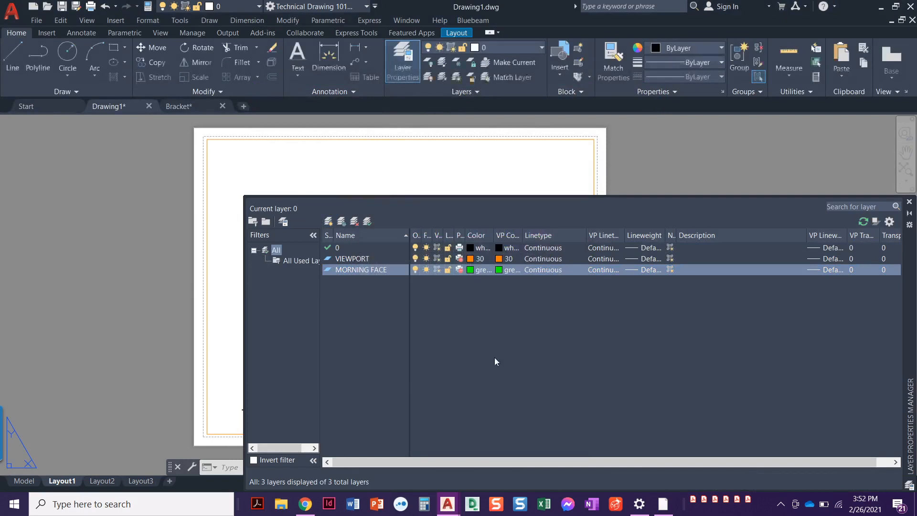
click(909, 202)
- In model space, move the face's circles and wavy mouth onto the MORNING FACE layer, leaving out the text
click(24, 481)
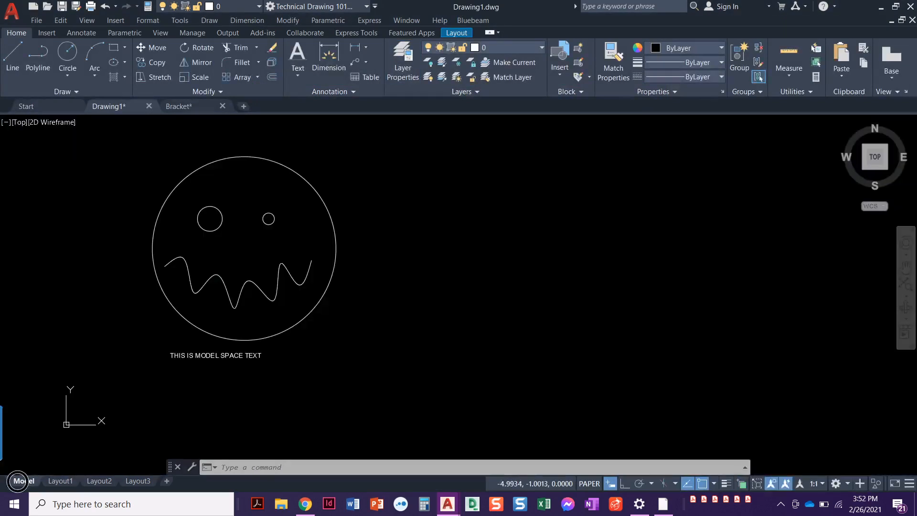
click(337, 394)
click(466, 349)
click(420, 327)
click(153, 159)
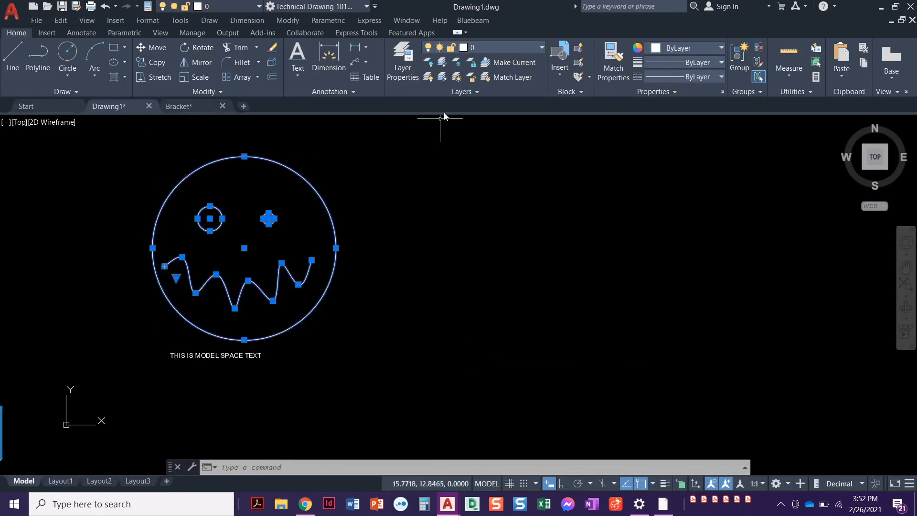
click(487, 47)
click(487, 90)
click(486, 77)
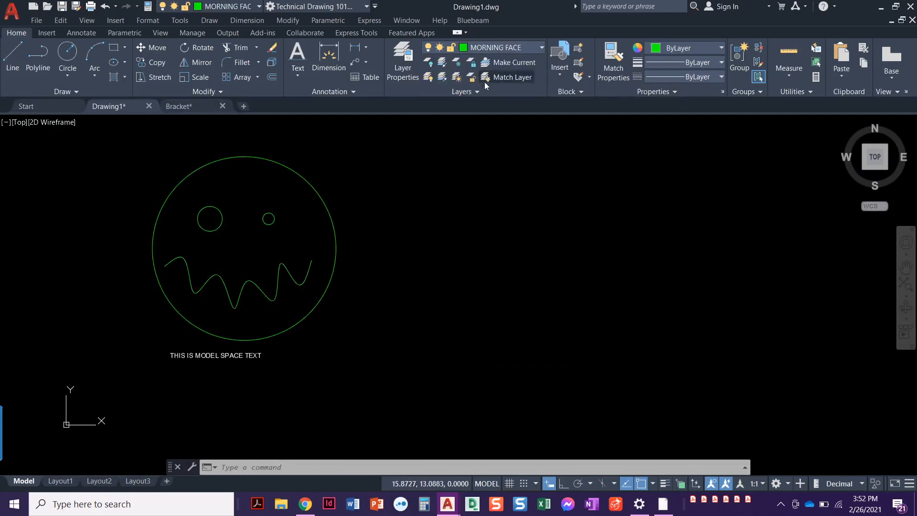
key(Escape)
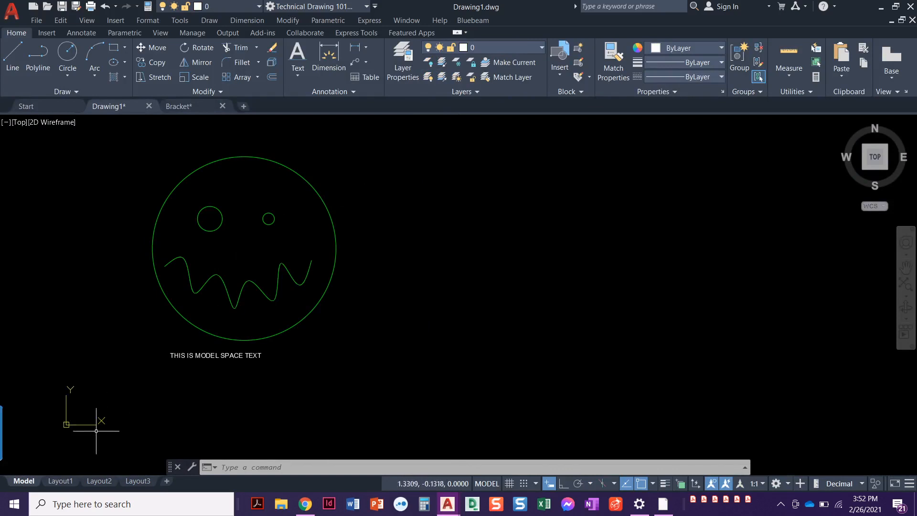
- Return to Layout1, preview its plot with Adobe PDF to check the face, and exit without plotting
click(61, 481)
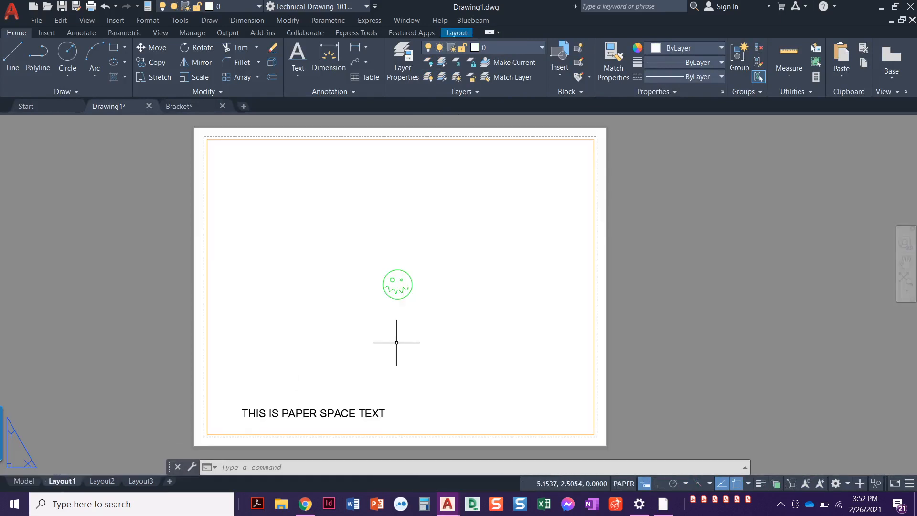
key(ctrl+p)
click(308, 164)
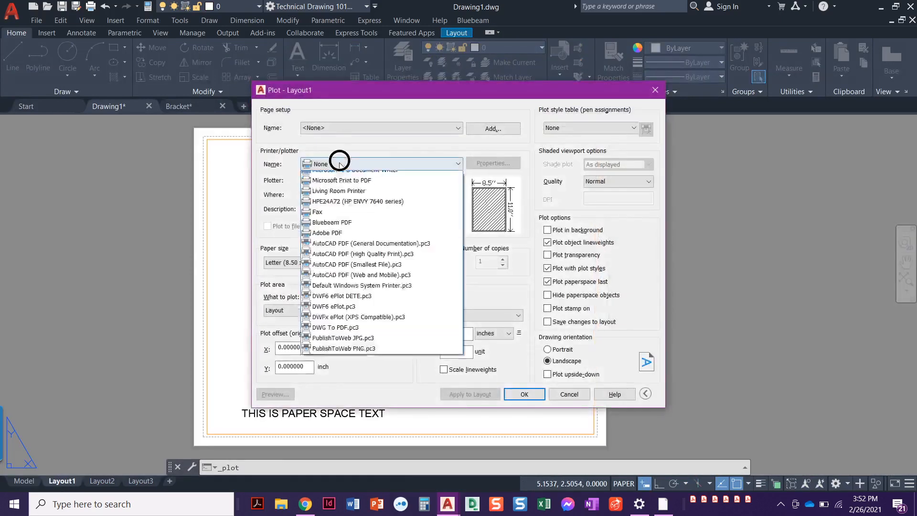
click(326, 291)
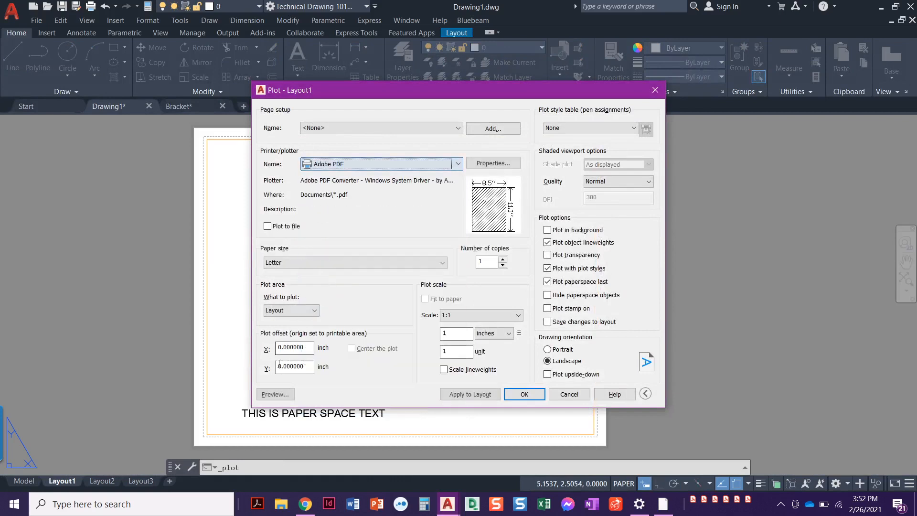
click(275, 394)
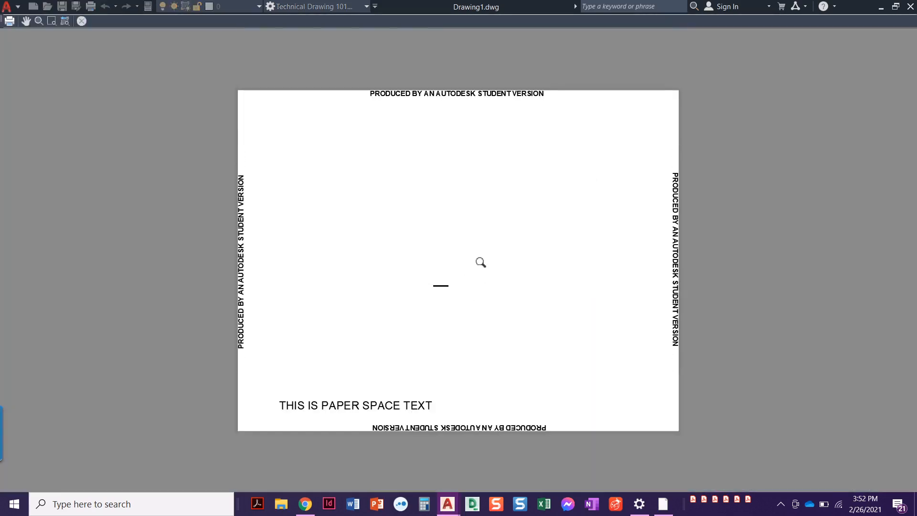
key(Escape)
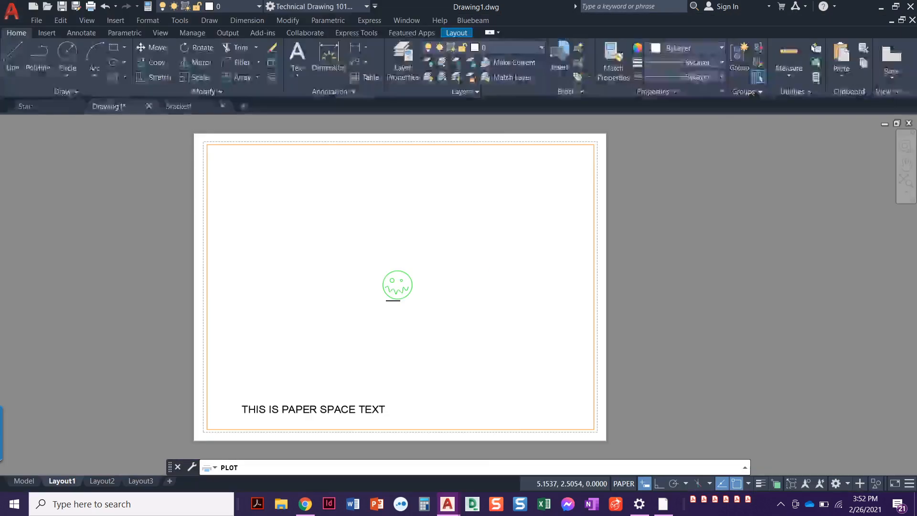
key(Escape)
key(Escape)
key(Escape)
- Turn plotting on for the MORNING FACE layer and close the layer manager
click(402, 64)
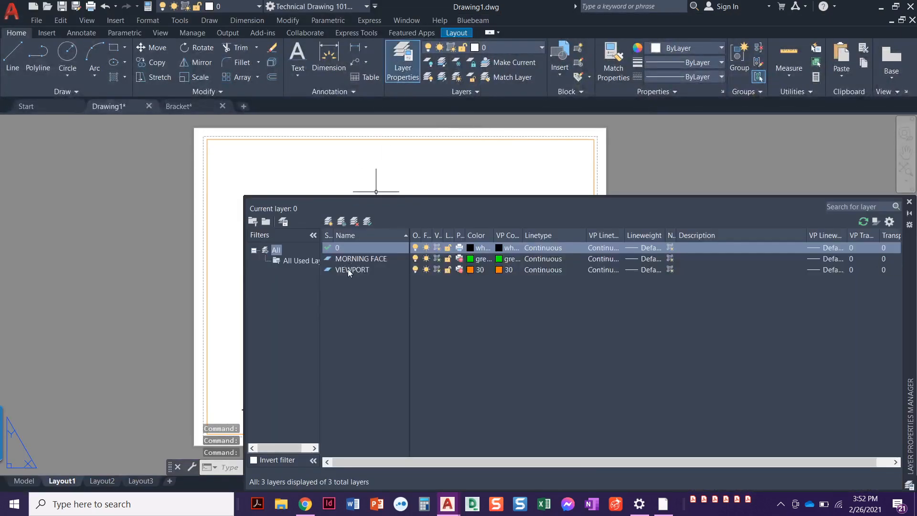
click(459, 259)
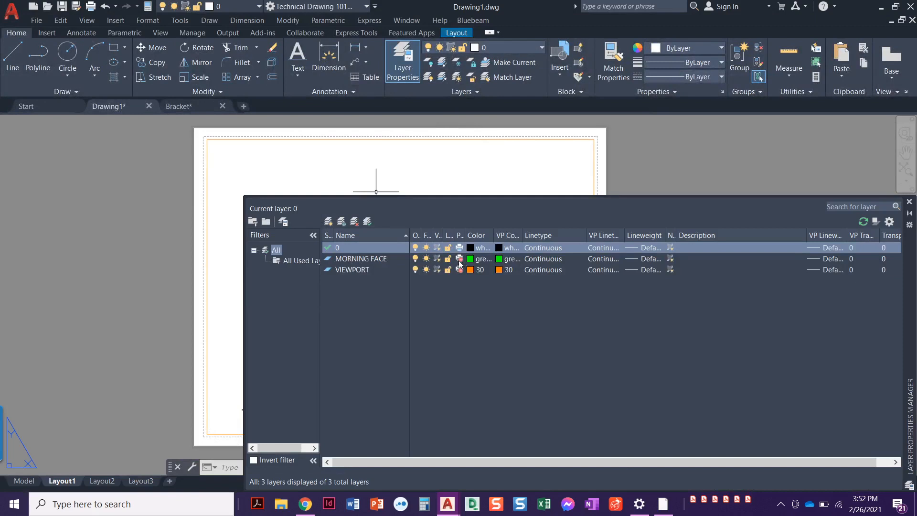
click(460, 259)
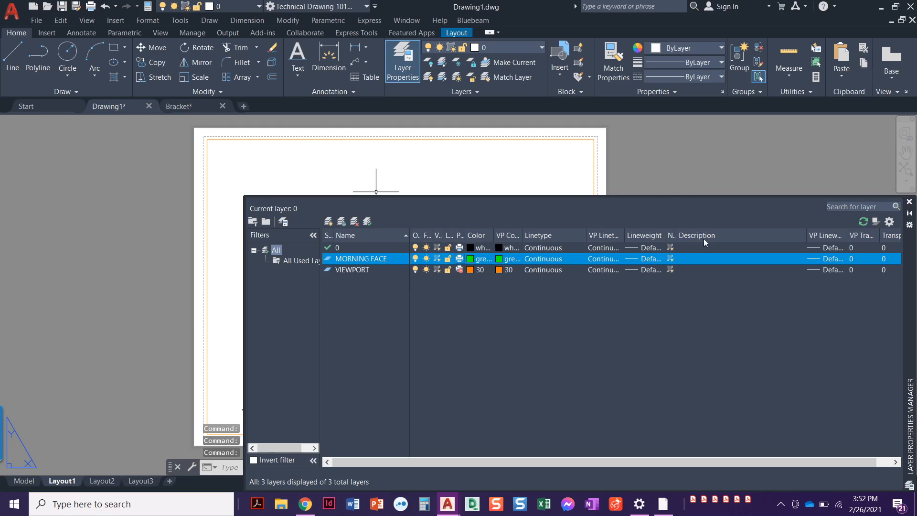
click(908, 202)
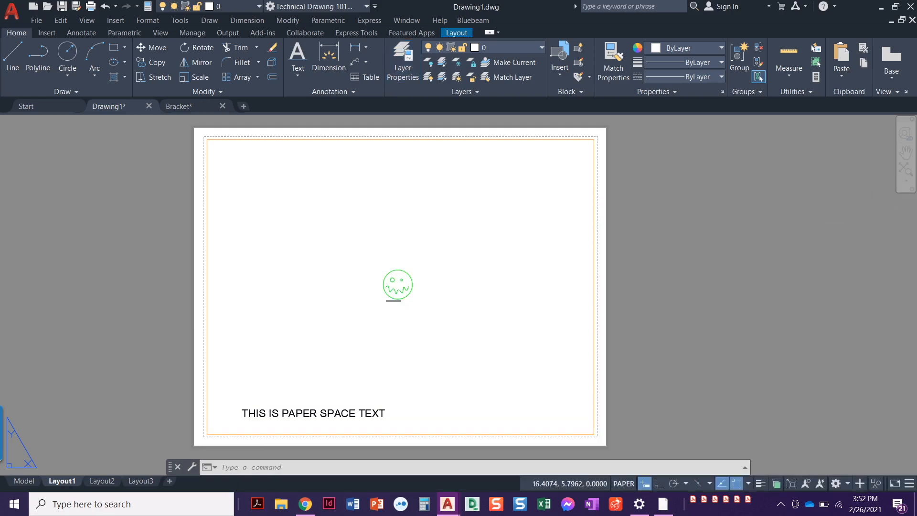
- Preview the Layout1 plot with Adobe PDF to check the plottable MORNING FACE layer, and exit without plotting
key(ctrl+p)
click(396, 164)
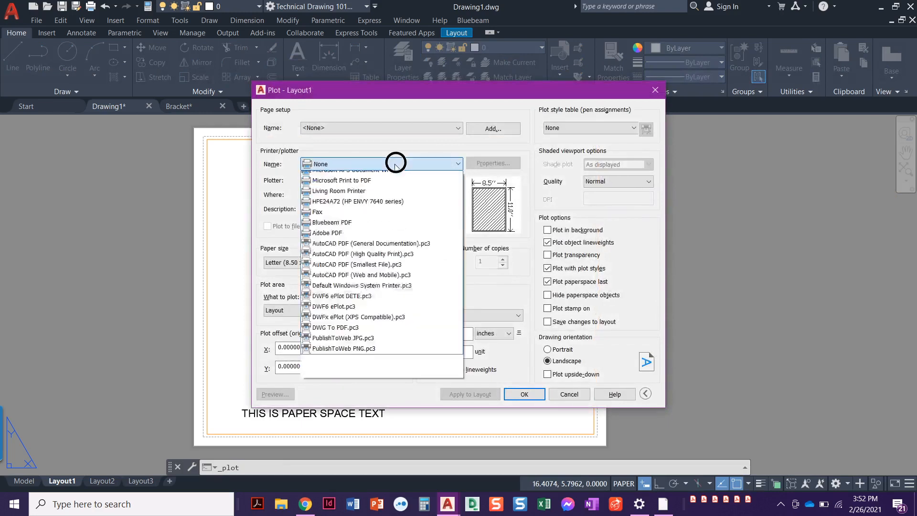
click(336, 293)
click(278, 393)
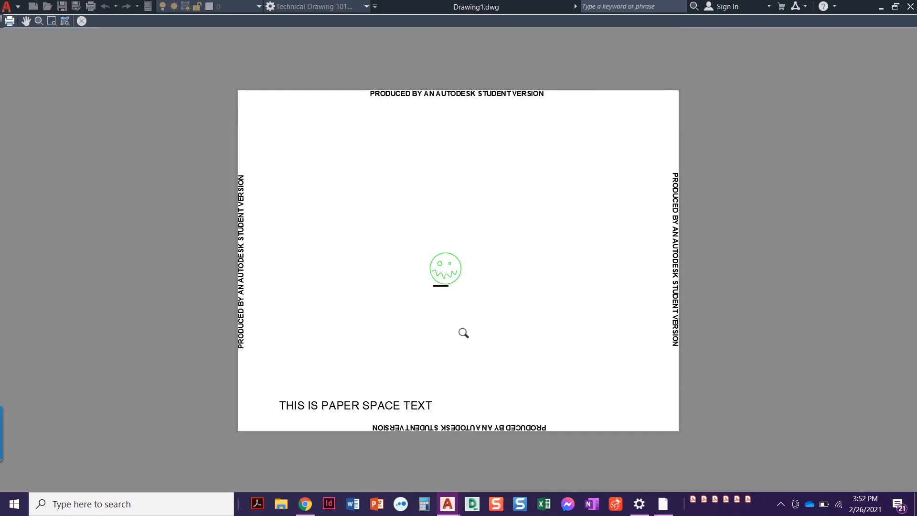
key(Escape)
key(Escape)
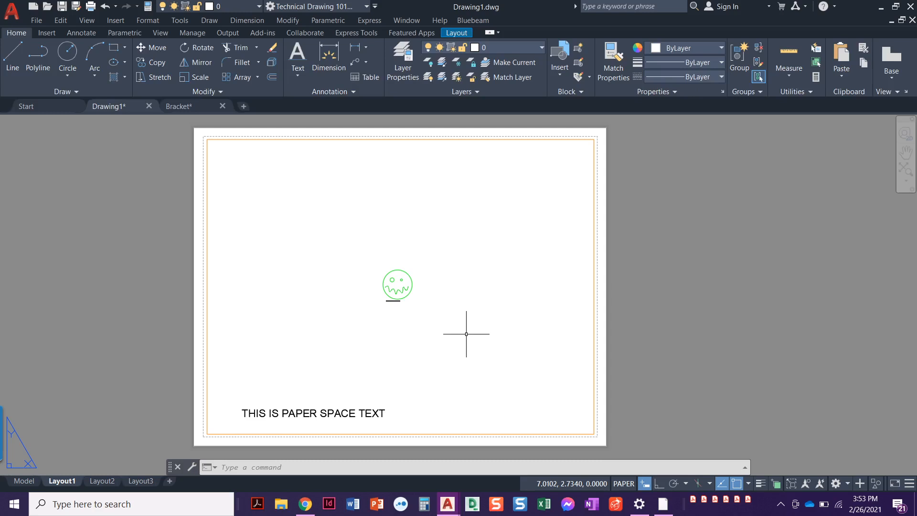
- Review the plot settings of the VIEWPORT and MORNING FACE layers, and close the layer manager
click(400, 64)
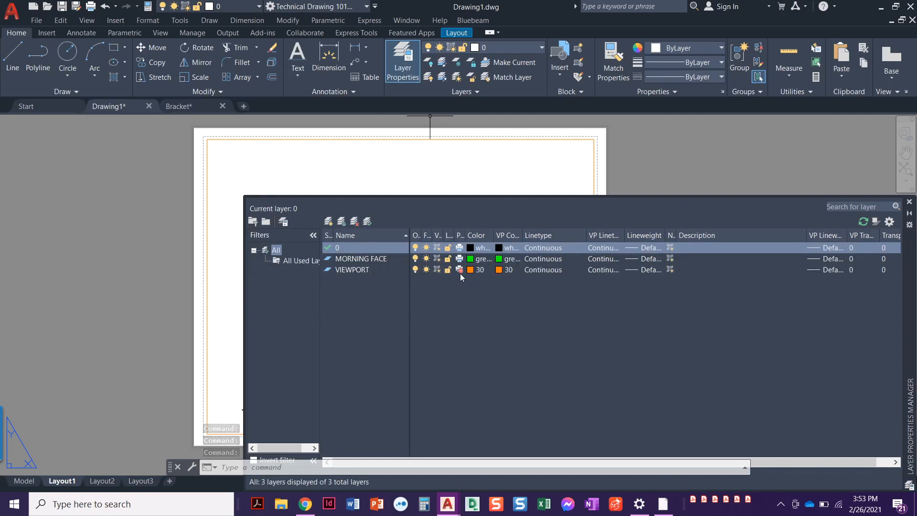
click(909, 202)
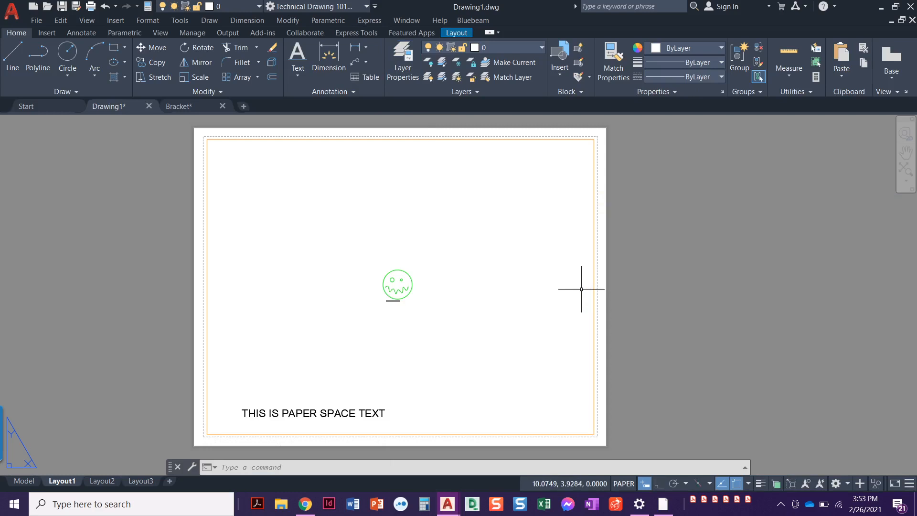
middle_drag(557, 297, 564, 297)
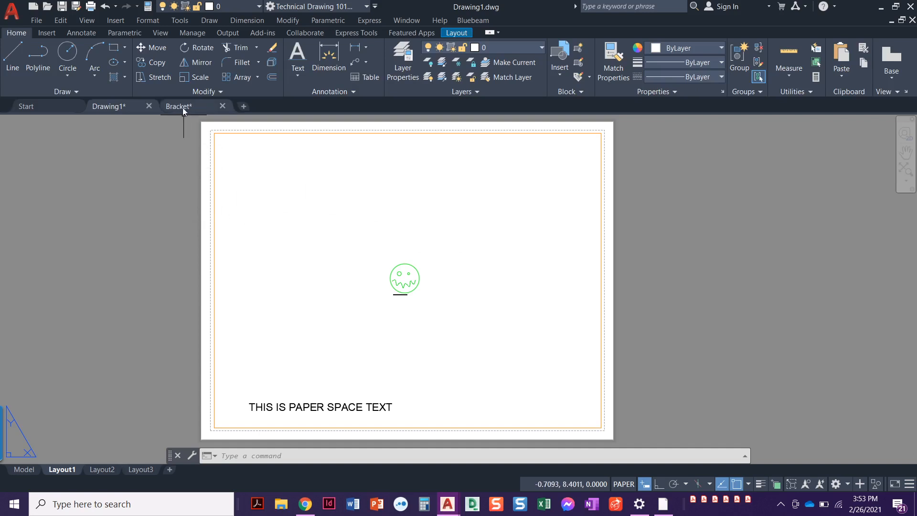
- Switch to the Bracket drawing and rename its Layout1 layout as BRACKET
mouse_move(182, 107)
mouse_move(162, 158)
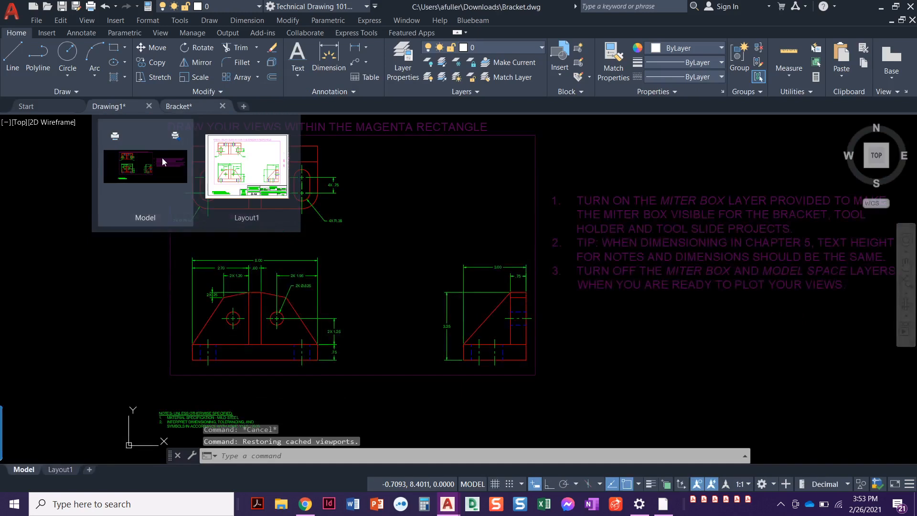
click(179, 154)
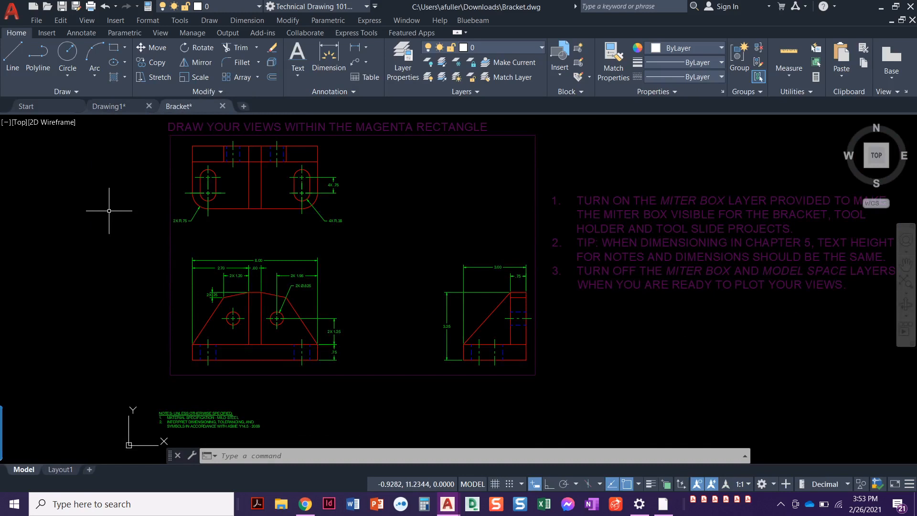
click(60, 469)
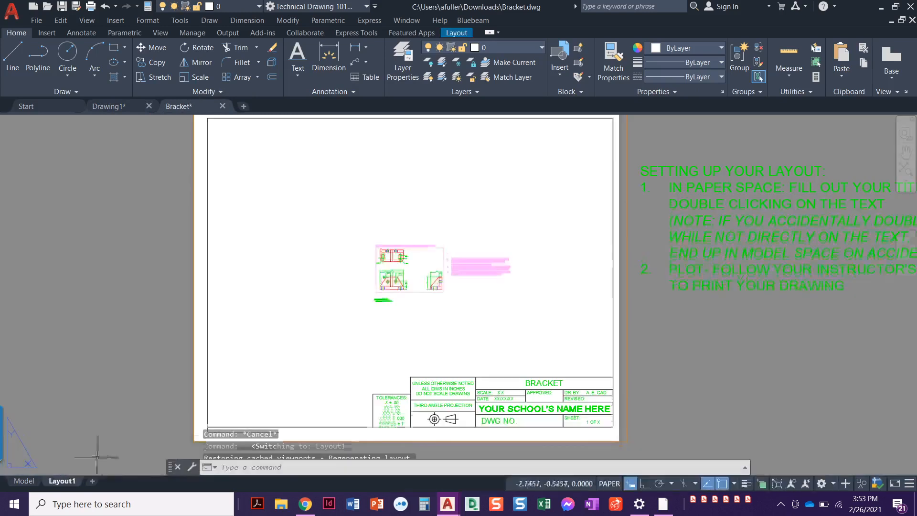
double_click(67, 481)
text(BRACKET)
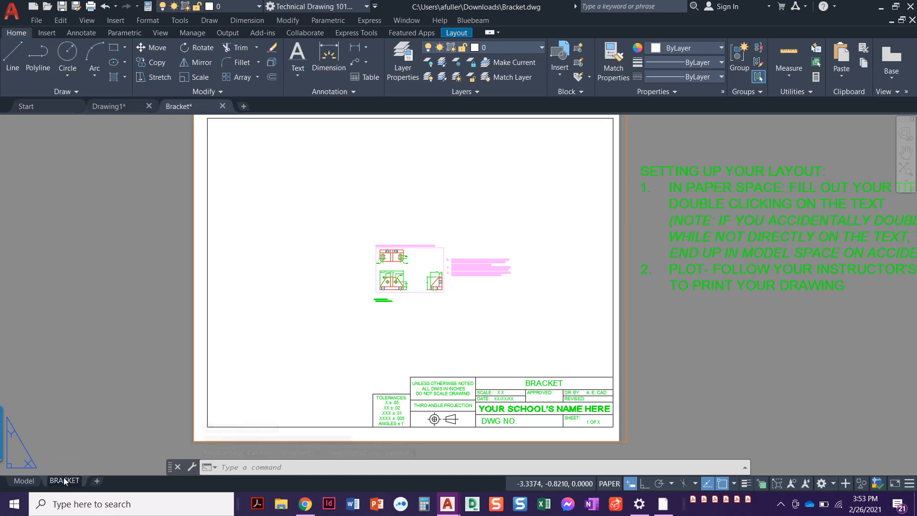
click(87, 460)
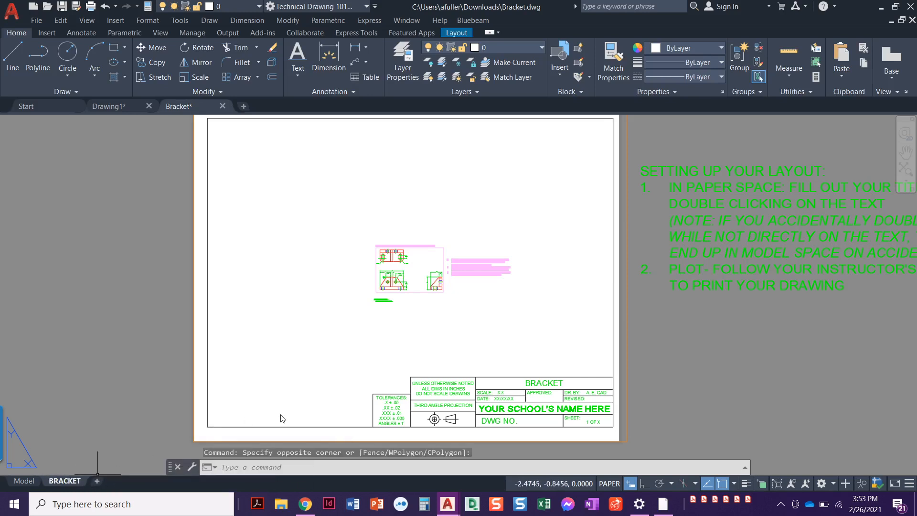
- Set the BRACKET layout's viewport scale to 1:2, lock the viewport, and return to paper space
middle_drag(381, 401, 368, 406)
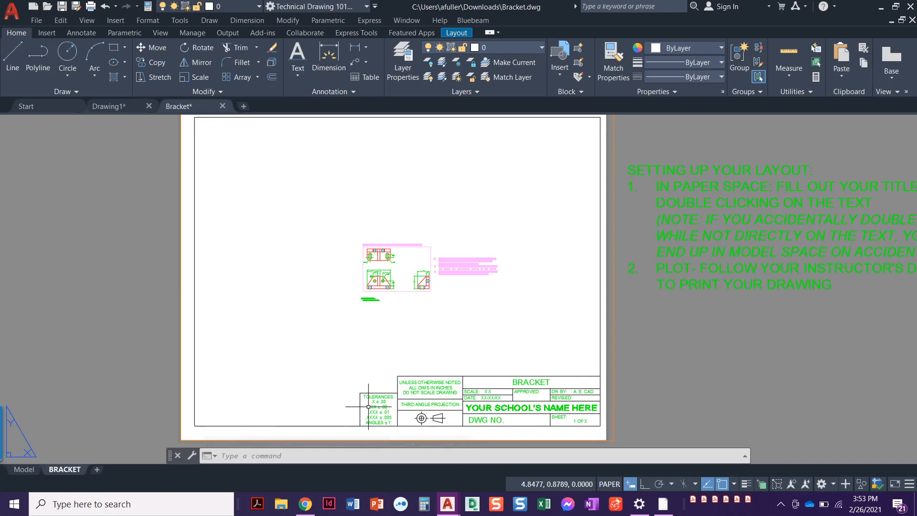
double_click(396, 358)
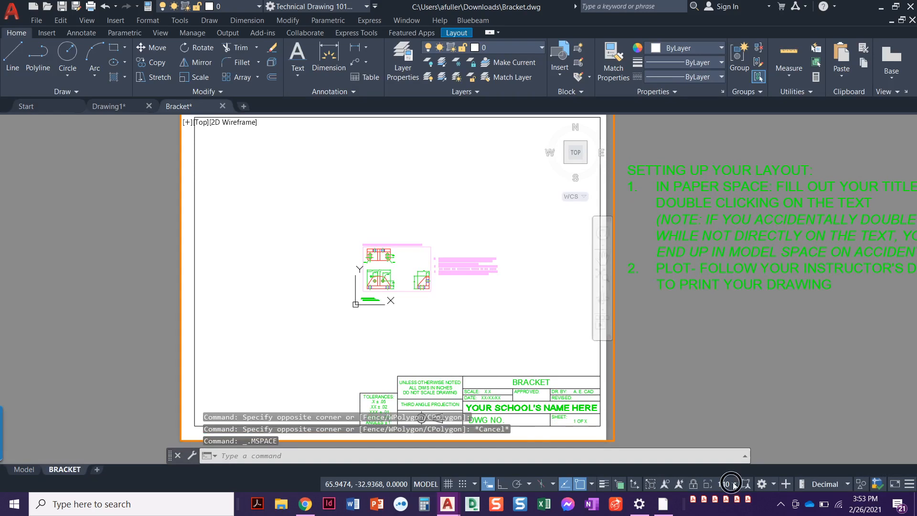
click(732, 483)
click(726, 152)
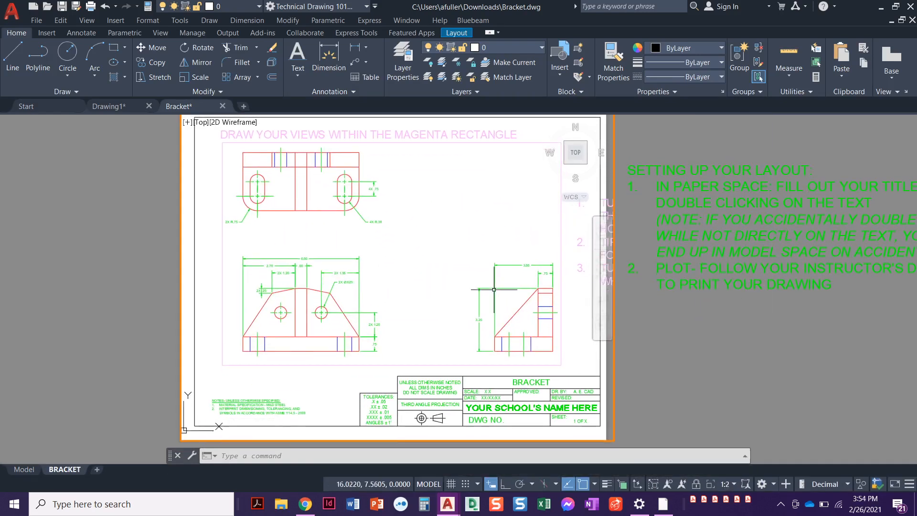
click(696, 484)
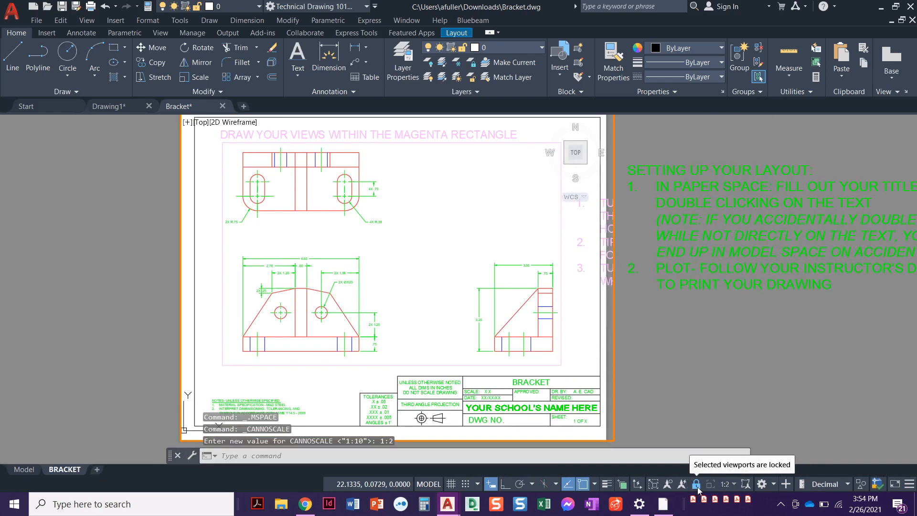
double_click(633, 402)
- Select the viewport border in paper space to check its layer and lock setting, and clear the selection
scroll(478, 396, up, 2)
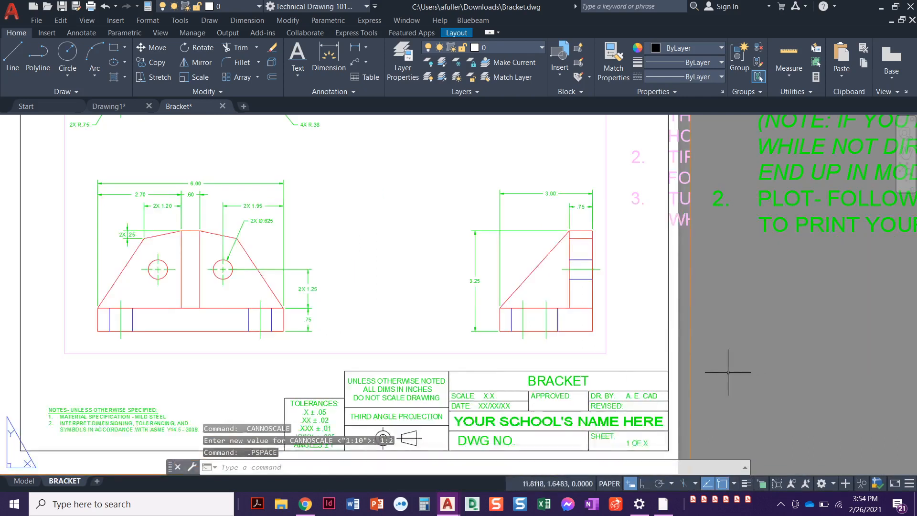
click(691, 358)
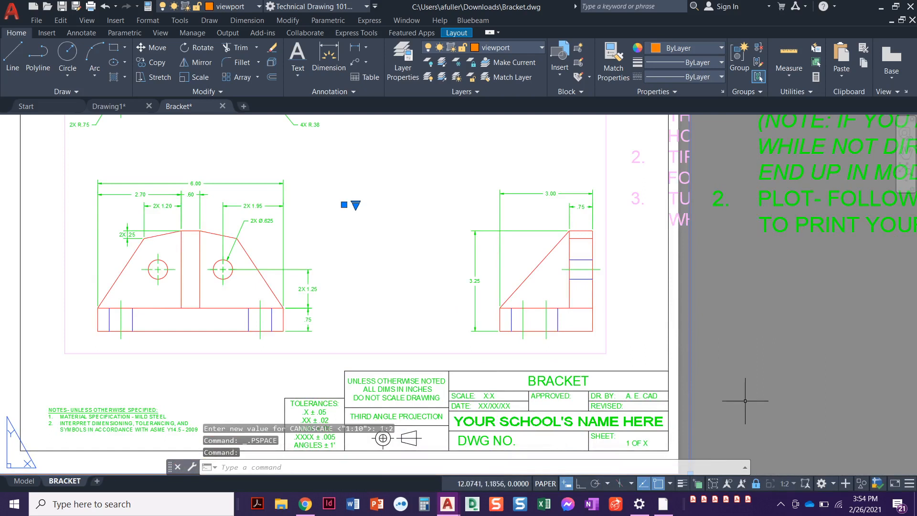
key(Escape)
key(Escape)
- Compare how the hidden lines of the bracket views display in the BRACKET layout and in model space
scroll(749, 380, down, 2)
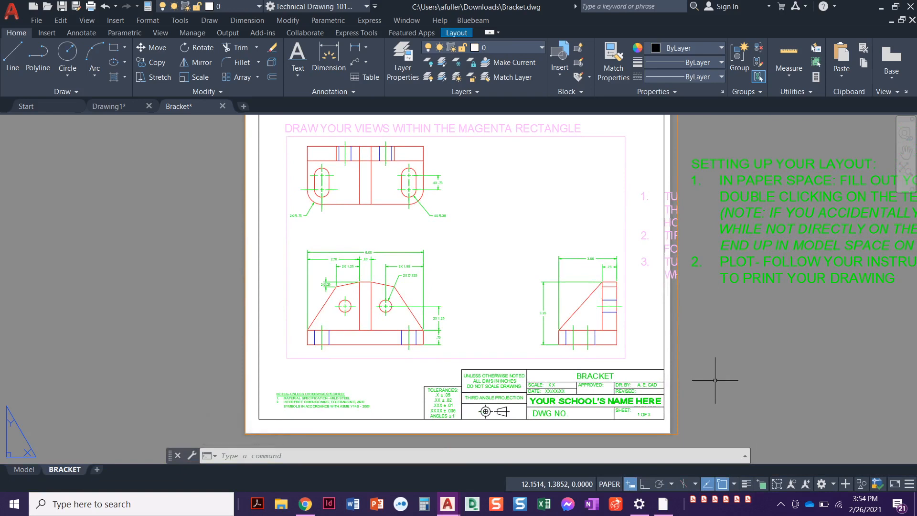
scroll(356, 165, up, 3)
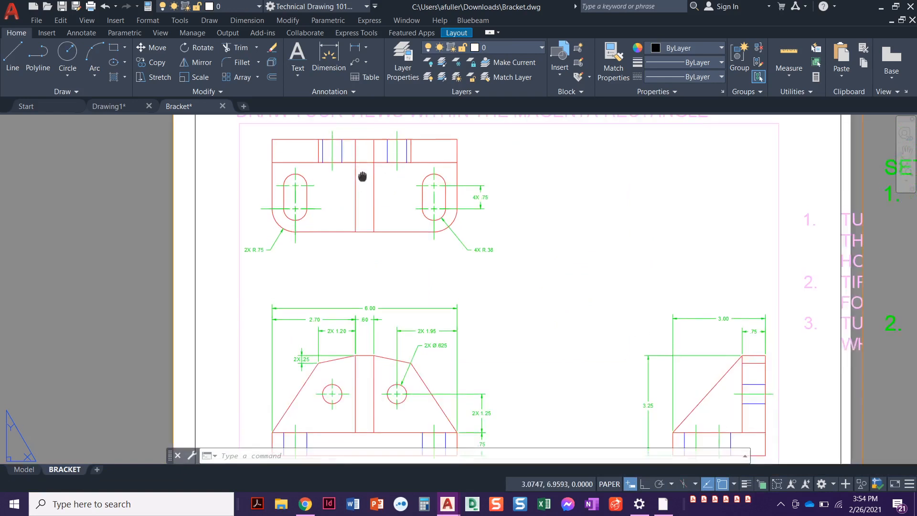
scroll(353, 156, up, 2)
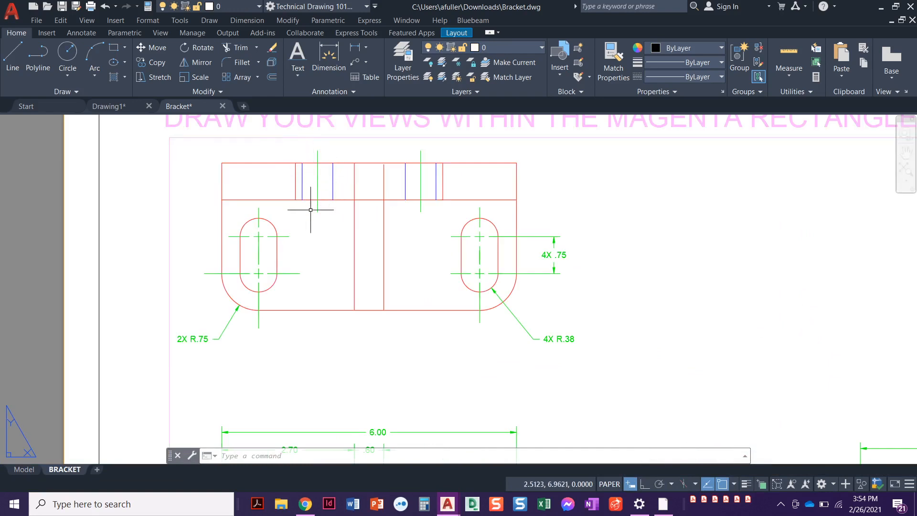
click(23, 470)
scroll(207, 171, up, 2)
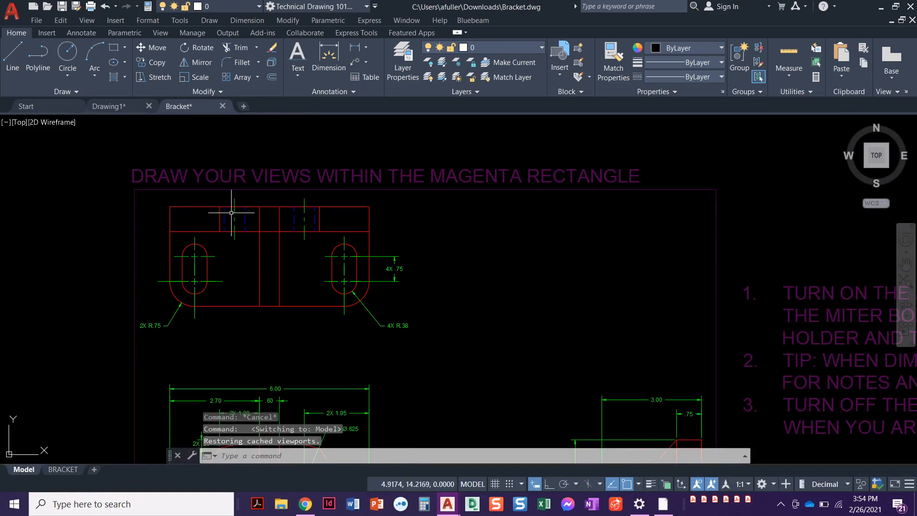
scroll(232, 242, up, 2)
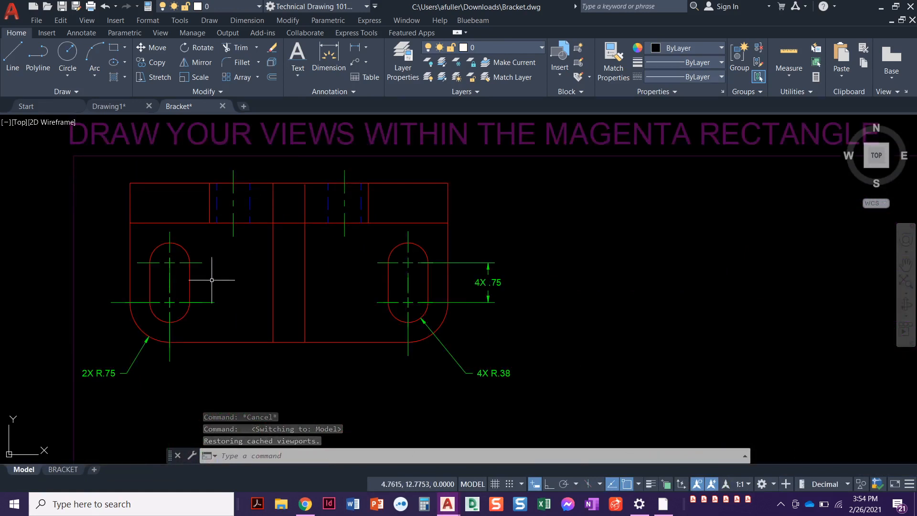
click(63, 469)
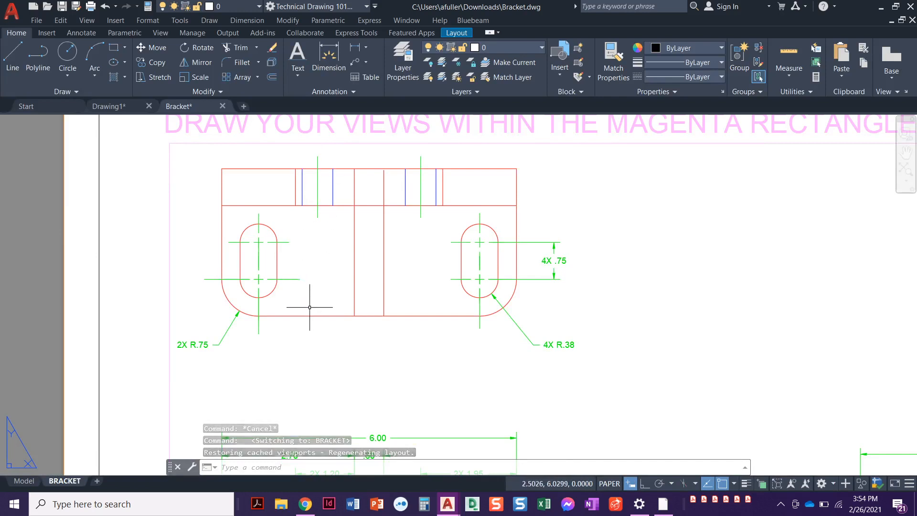
scroll(308, 307, down, 3)
middle_drag(310, 307, 267, 236)
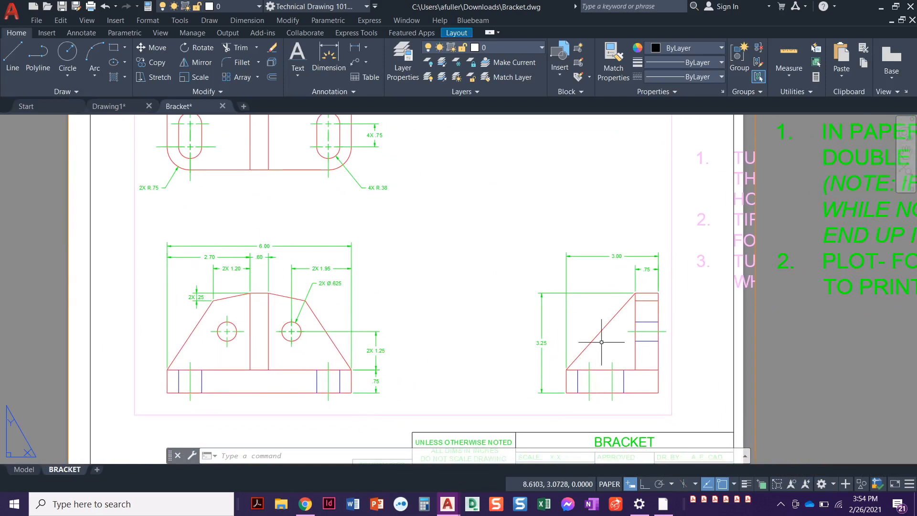
scroll(613, 392, down, 2)
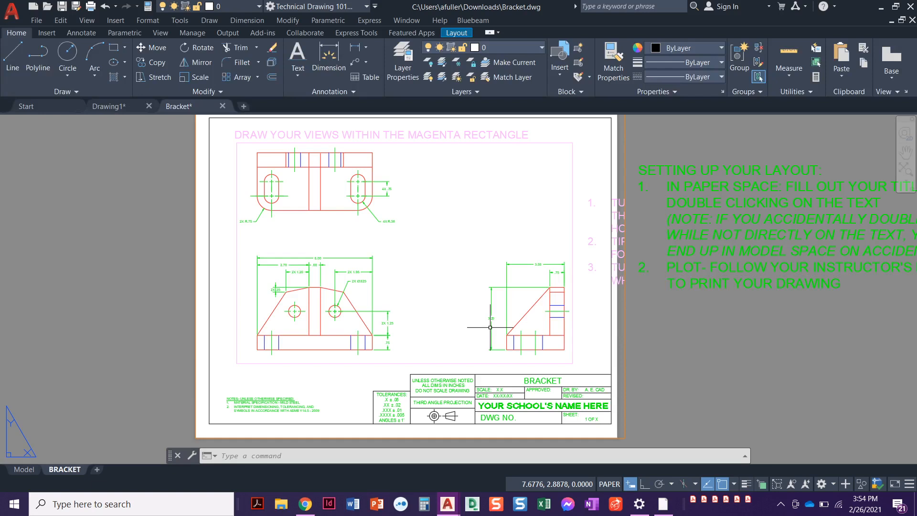
click(22, 469)
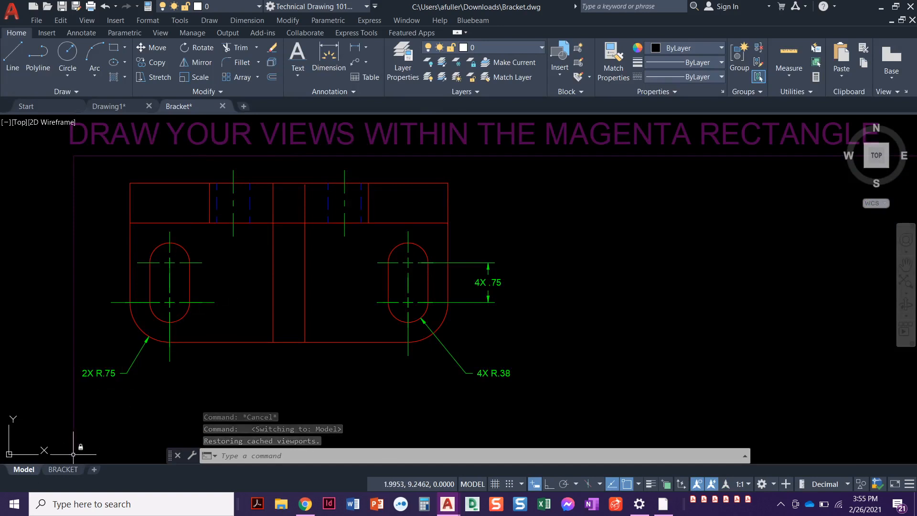
click(64, 469)
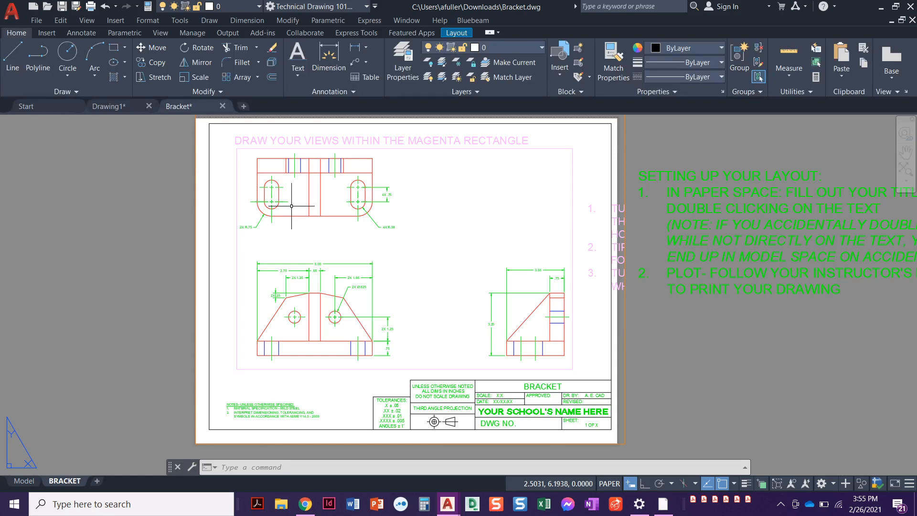
text(PSLTSCALE)
key(Return)
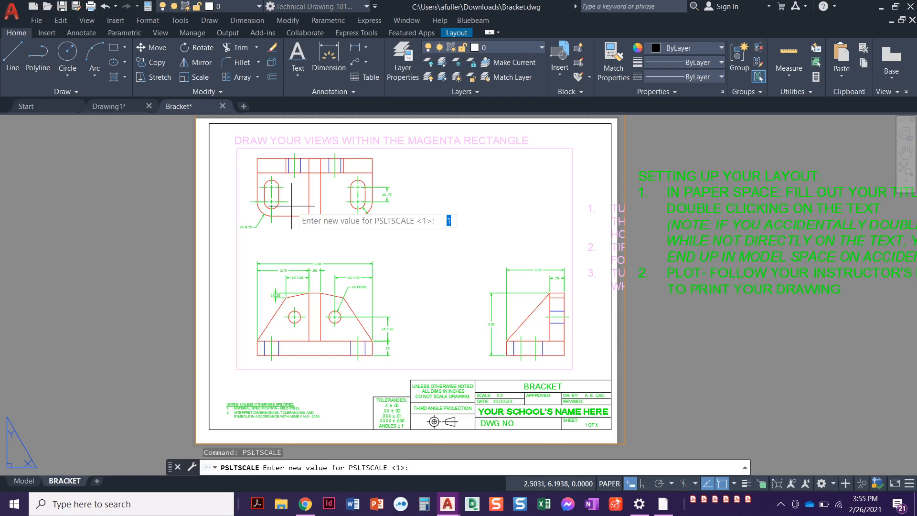
key(Escape)
key(Escape)
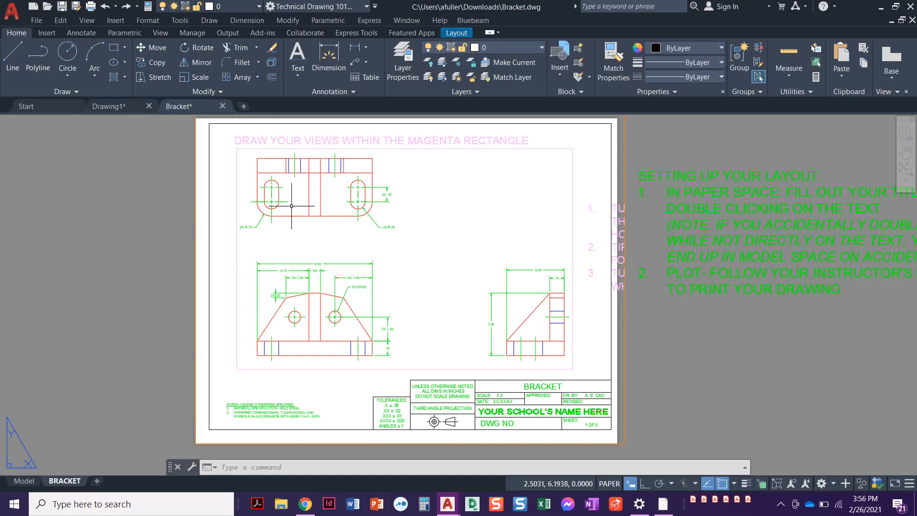
- Set PSLTSCALE to 0 in the BRACKET layout and regenerate all viewports to update the hidden lines
text(PSLTSCALE)
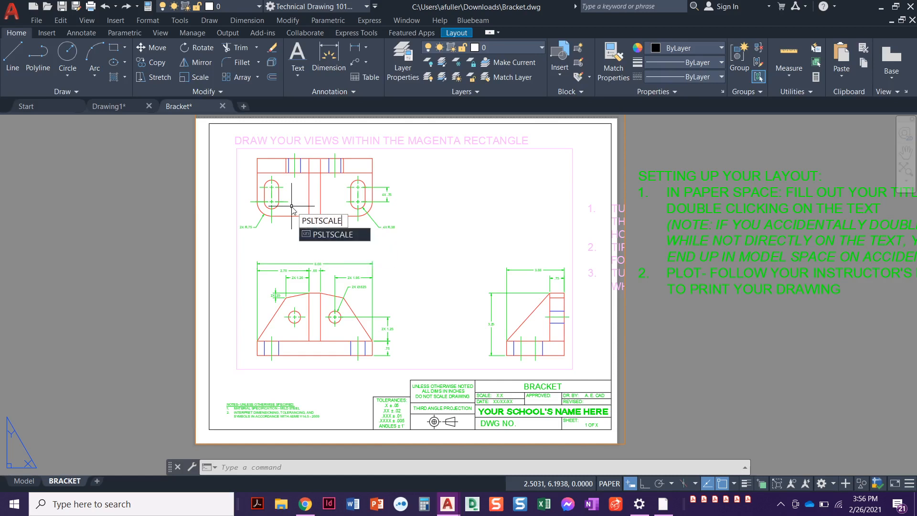
key(Return)
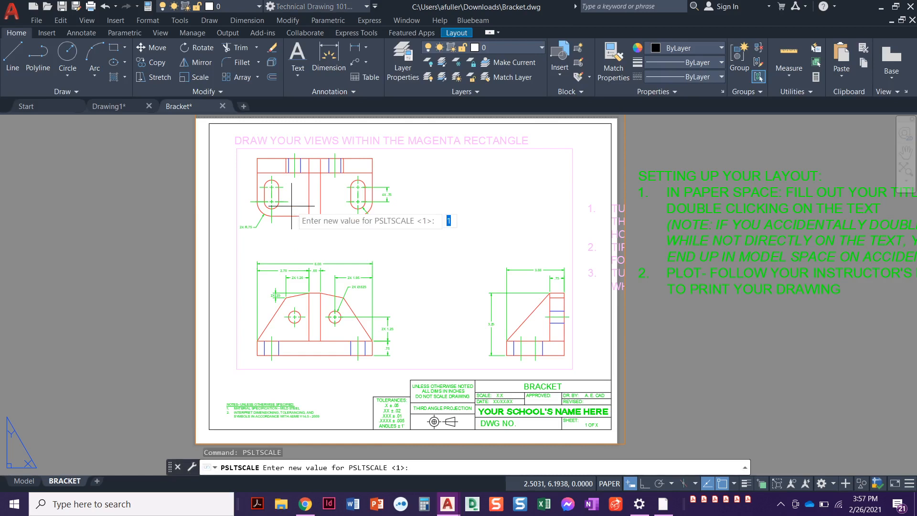
text(0)
key(Return)
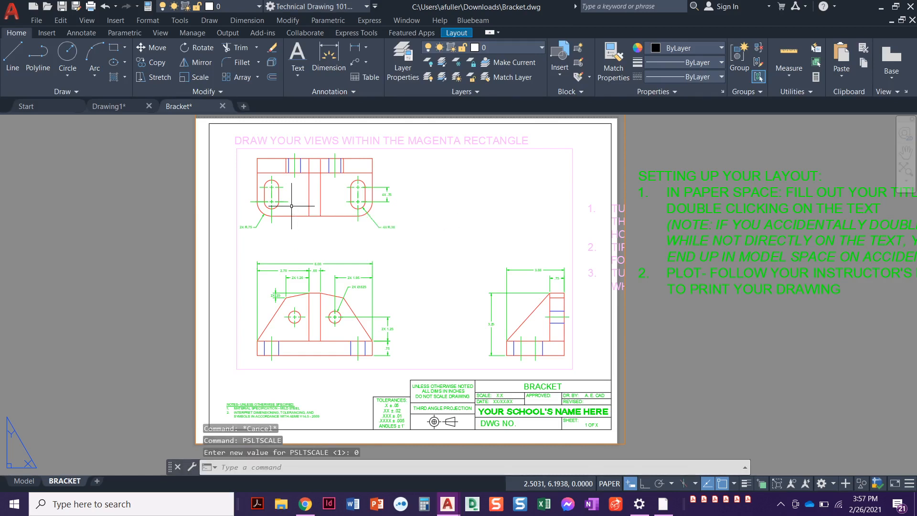
text(REA)
key(Return)
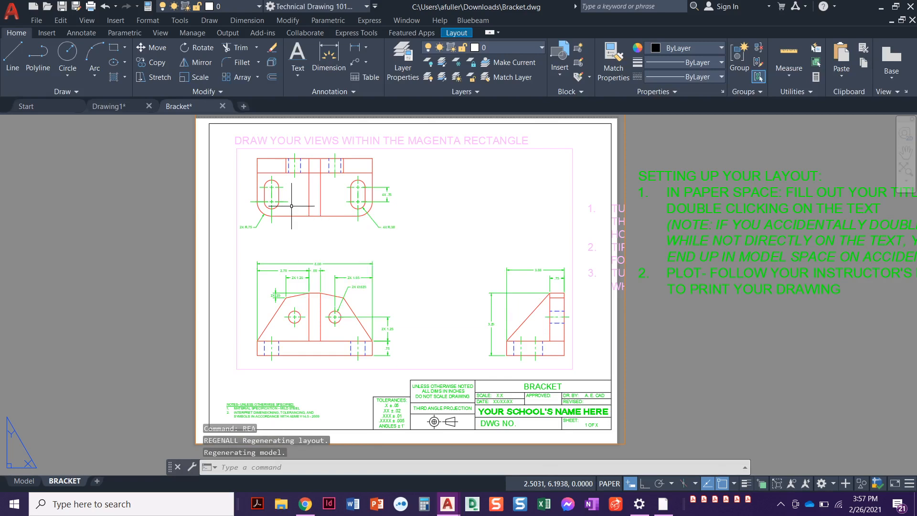
scroll(291, 162, up, 6)
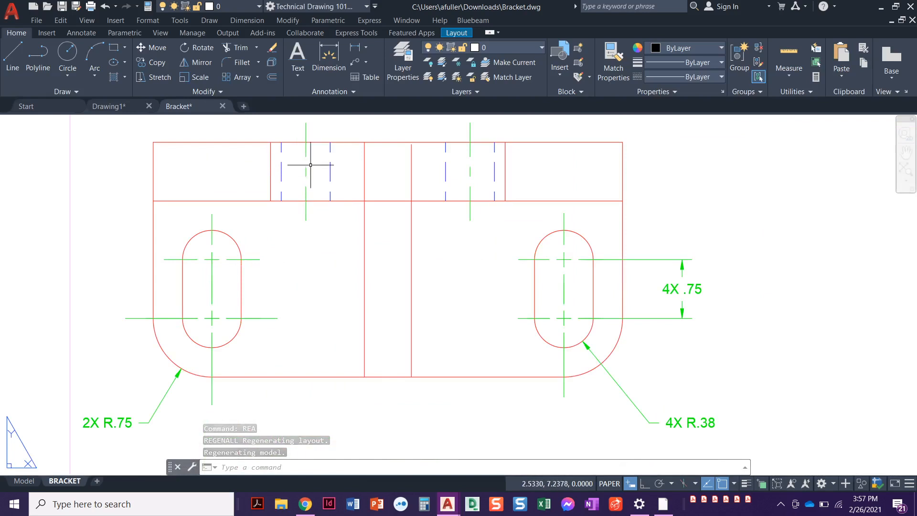
scroll(312, 259, down, 3)
scroll(311, 260, down, 1)
middle_drag(311, 260, 297, 203)
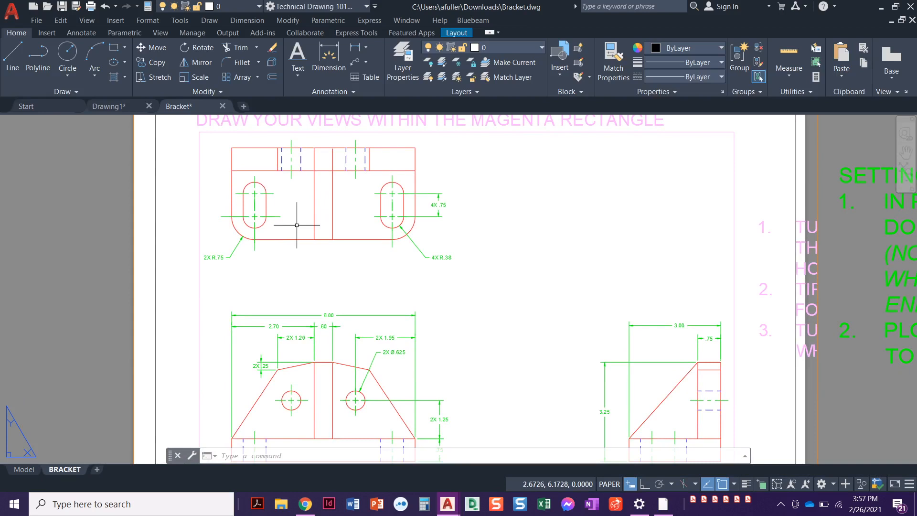
scroll(296, 225, down, 2)
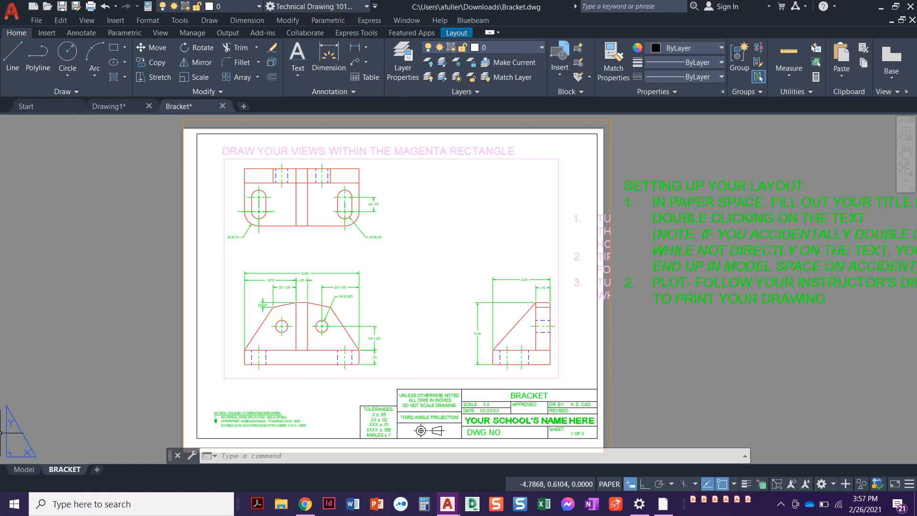
- Turn off the Model Space layer in model space and return to the BRACKET layout
click(21, 469)
scroll(334, 277, down, 5)
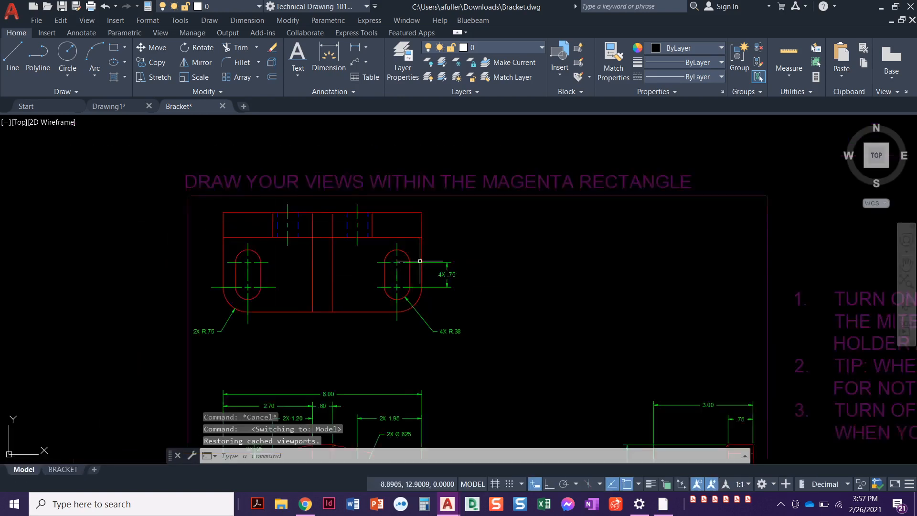
middle_drag(484, 319, 424, 317)
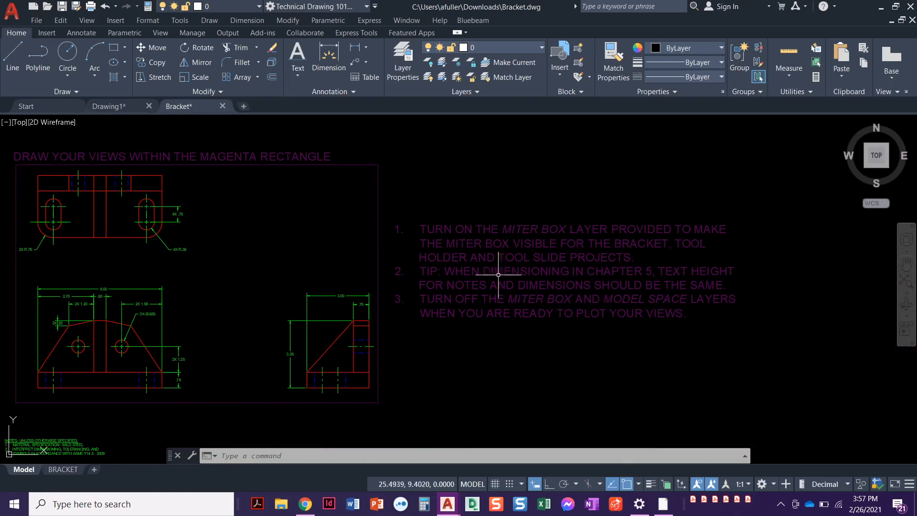
click(487, 48)
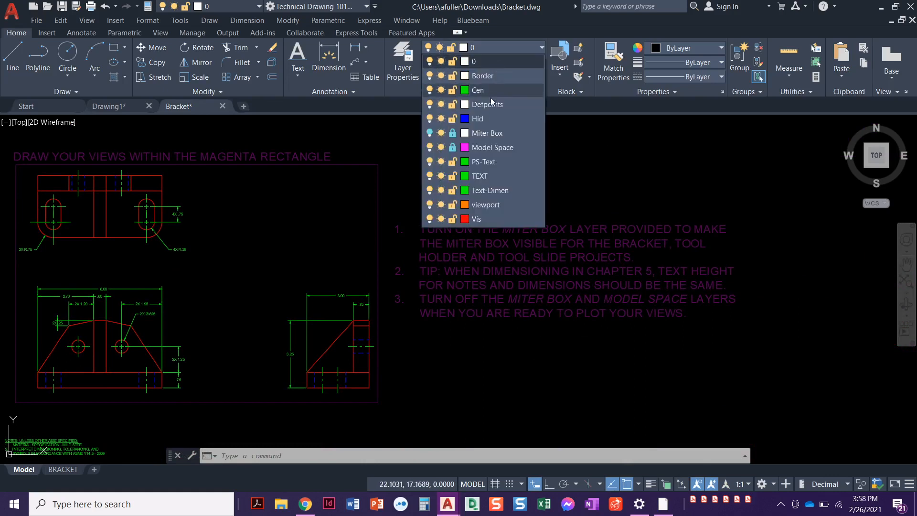
click(428, 147)
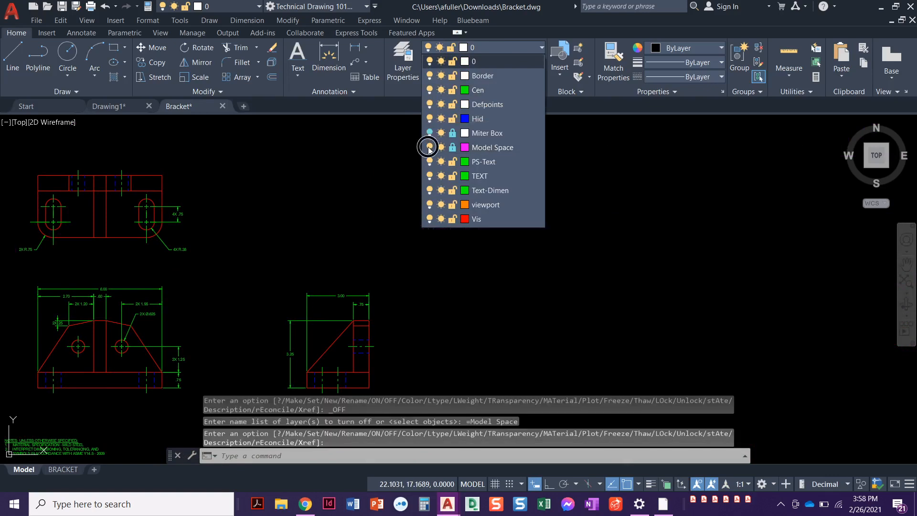
click(58, 469)
click(63, 469)
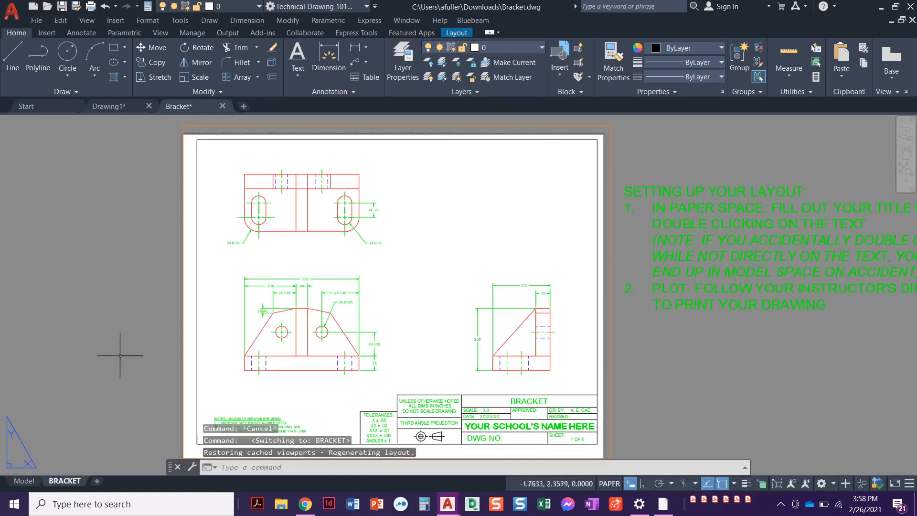
- Check the viewport layer's plot setting in the layer properties, and close the layer list
click(406, 67)
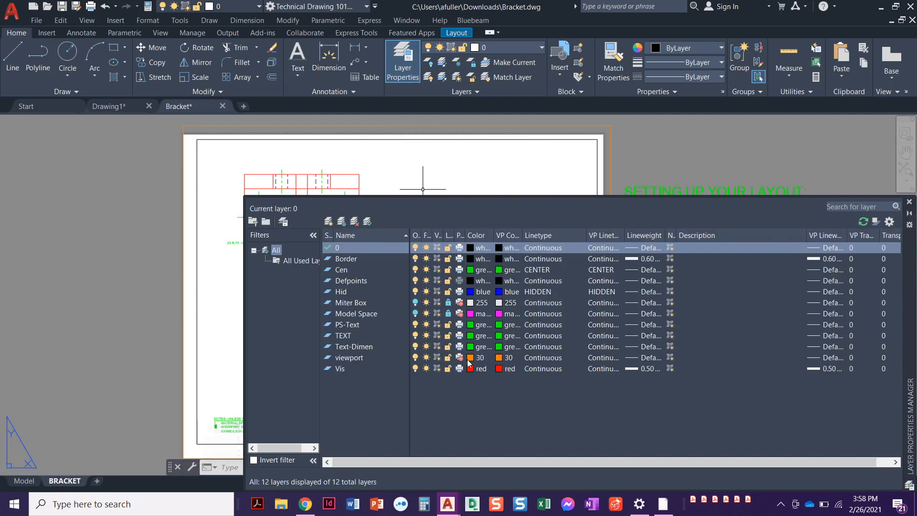
click(907, 202)
middle_drag(549, 288, 502, 274)
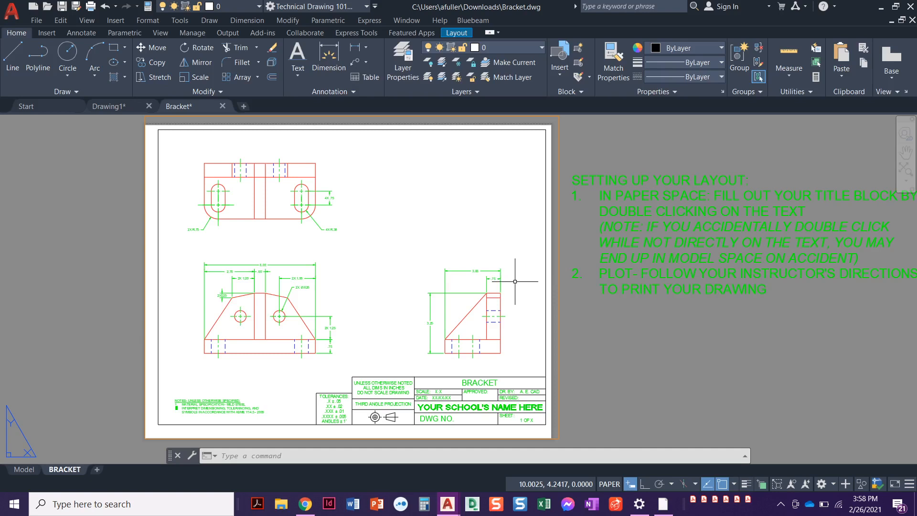
- Change the title block's sheet number text to 1 OF 1 and finish the text edit
scroll(511, 382, up, 4)
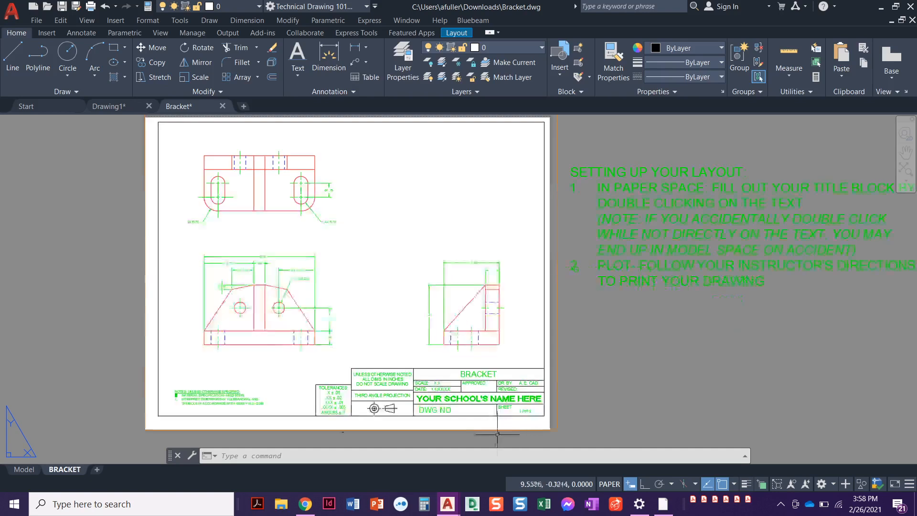
double_click(502, 366)
key(End)
key(BackSpace)
text(1)
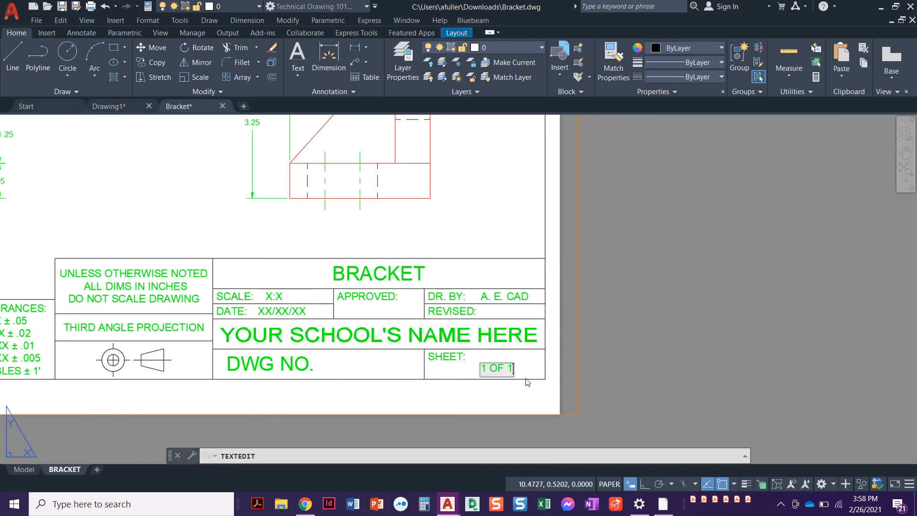
click(627, 359)
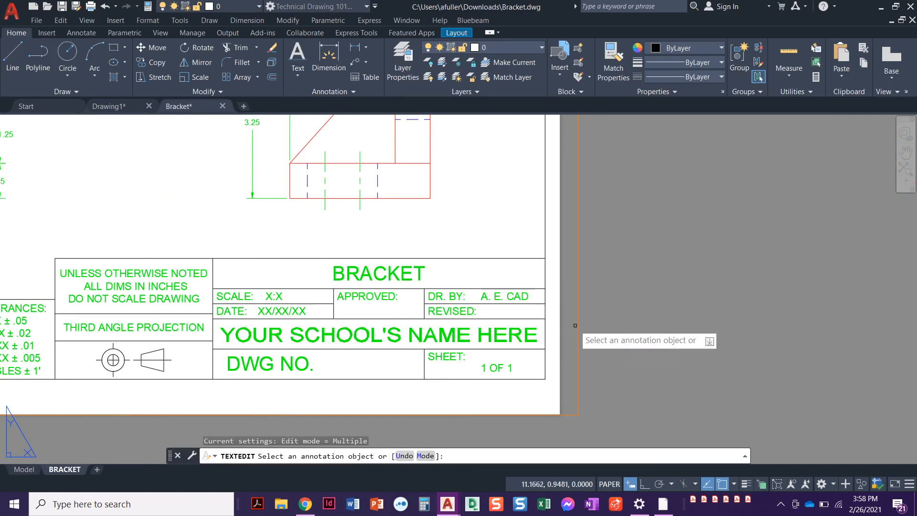
key(Escape)
key(Escape)
- Replace the placeholder beside DR. BY in the title block with the drafter's name and finish the text edit
double_click(520, 297)
text(A. FULLER)
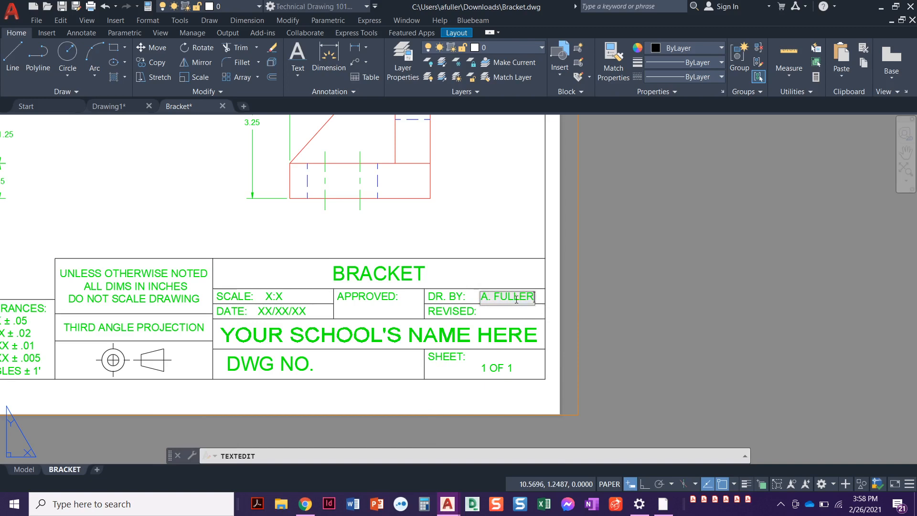
click(612, 311)
key(Escape)
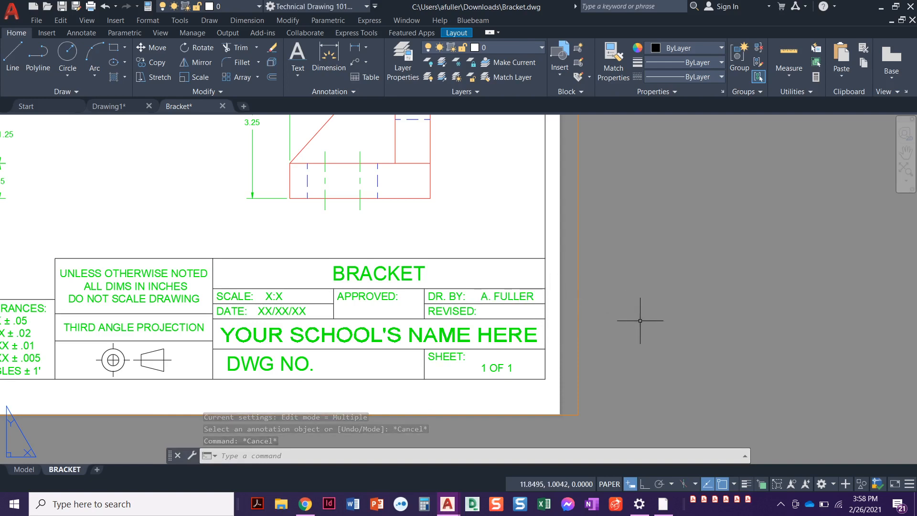
- Move the drafter's name about 0.11 units closer to the DR. BY label in the title block and clear the selection
click(521, 297)
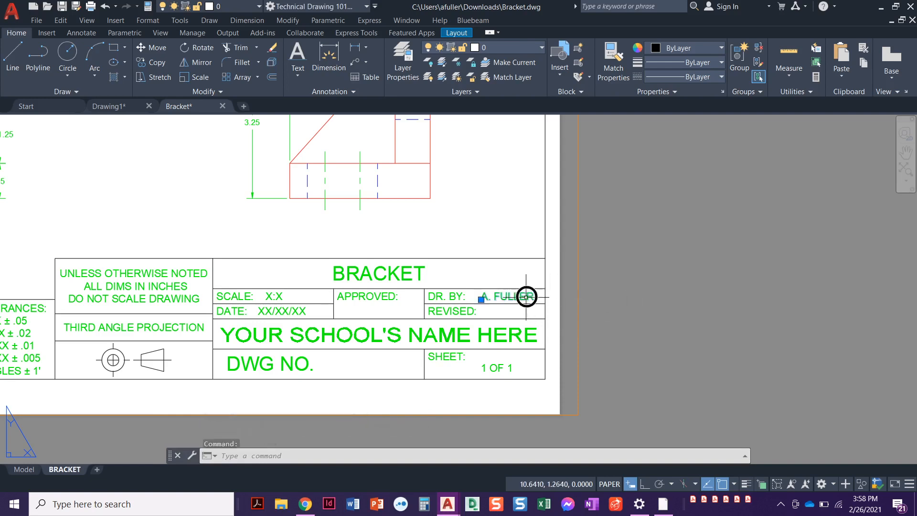
scroll(481, 299, up, 2)
click(481, 300)
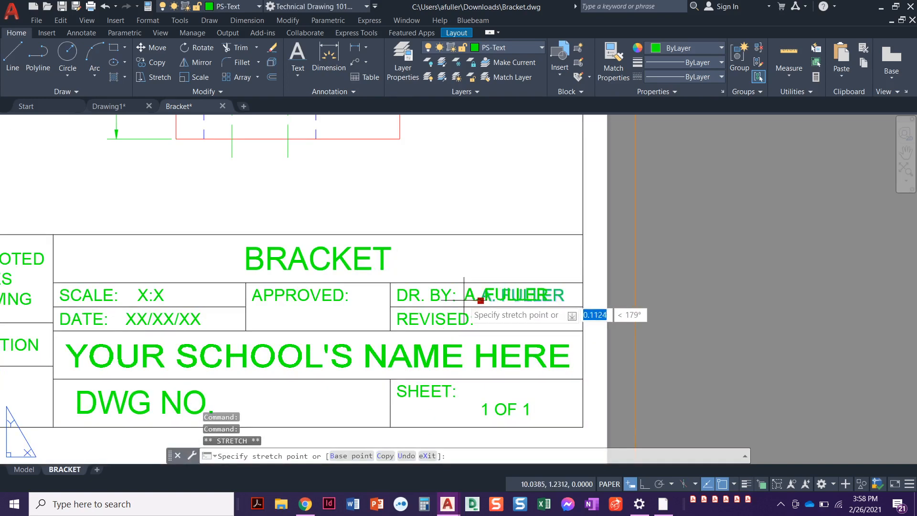
click(462, 301)
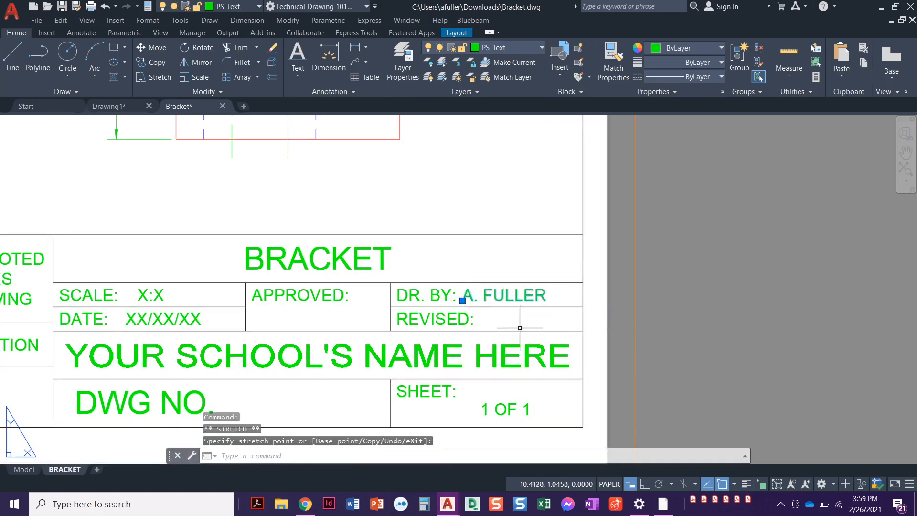
key(Escape)
scroll(519, 328, down, 2)
scroll(499, 302, down, 2)
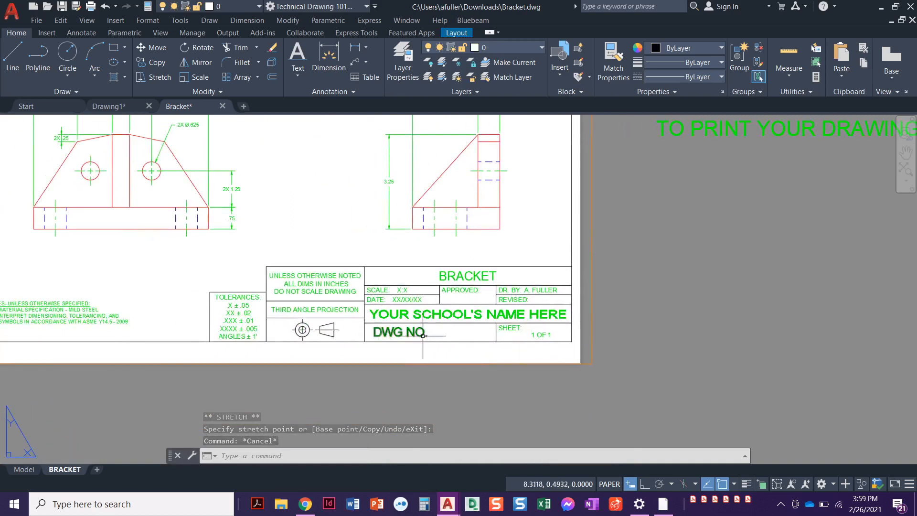
scroll(491, 393, down, 2)
middle_drag(475, 393, 494, 439)
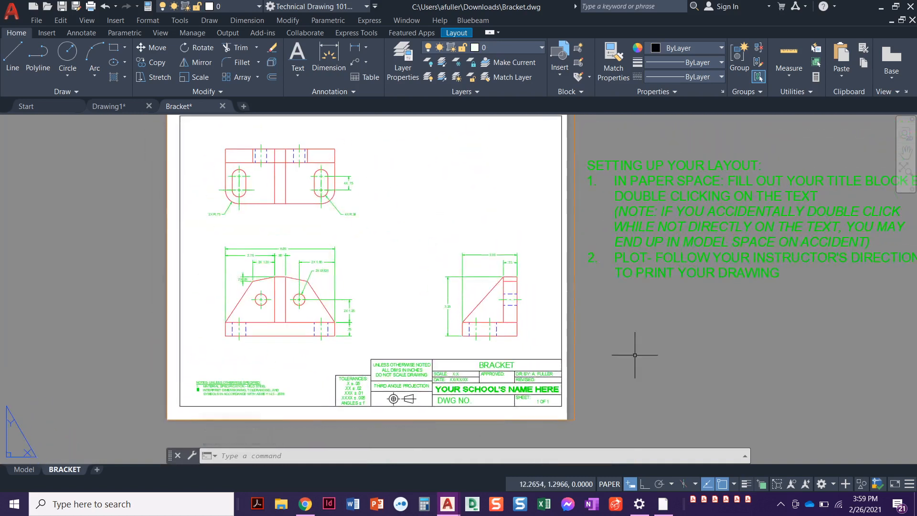
middle_drag(563, 402, 570, 421)
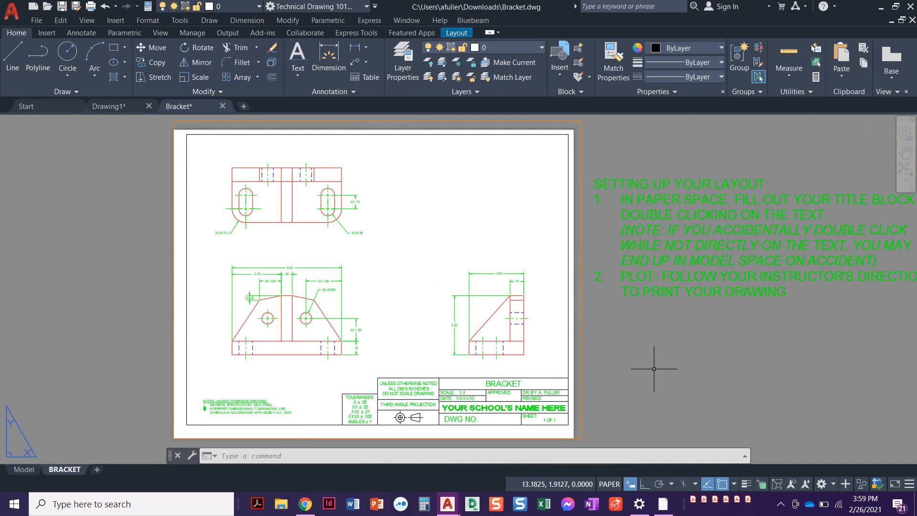